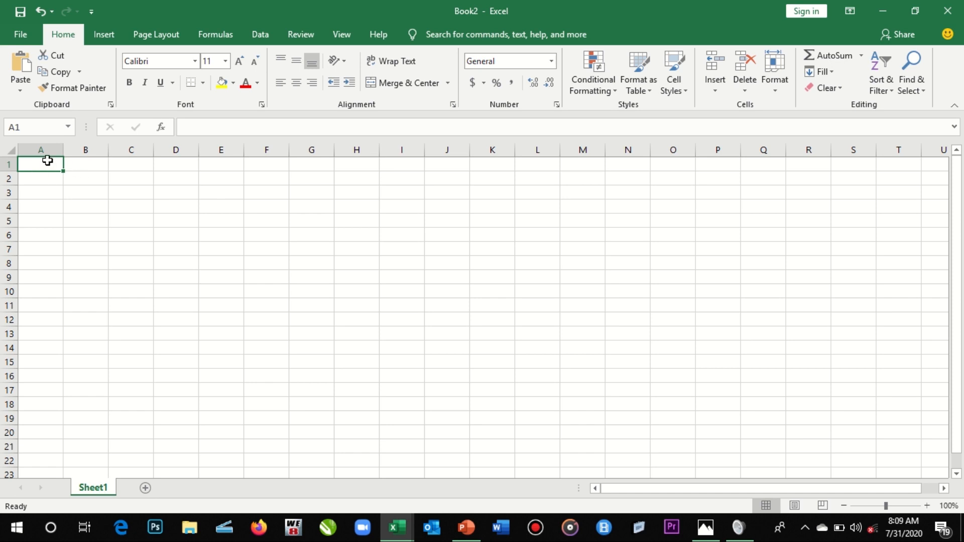
{"action": "left_click", "coordinate": [27, 127]}
{"action": "left_click", "coordinate": [28, 127]}
{"action": "double_click", "coordinate": [27, 126]}
{"action": "left_click_drag", "start_coordinate": [32, 151], "coordinate": [469, 131]}
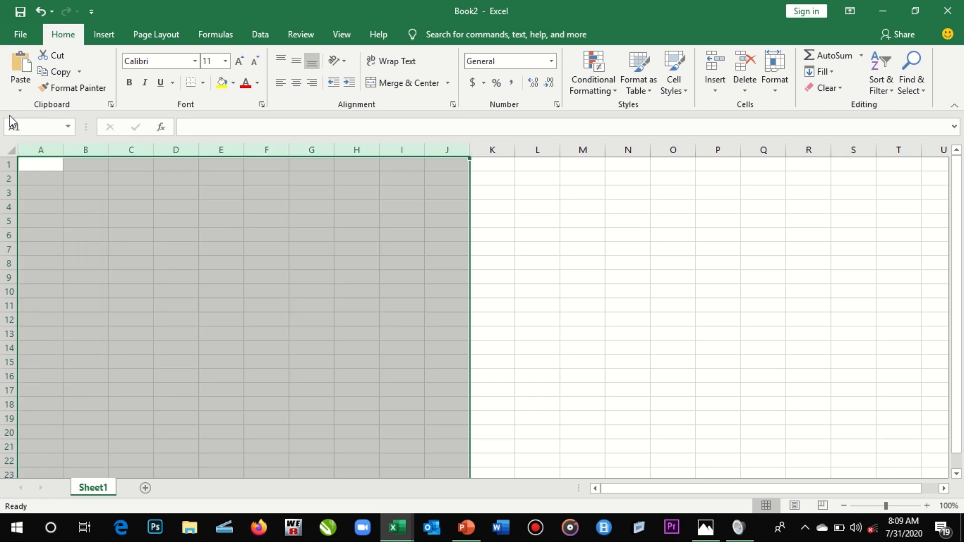
{"action": "left_click_drag", "start_coordinate": [7, 200], "coordinate": [7, 203]}
{"action": "left_click_drag", "start_coordinate": [10, 149], "coordinate": [6, 217]}
Enter the value 08997 in cell B4 to try a number with a leading zero
{"action": "left_click", "coordinate": [89, 200]}
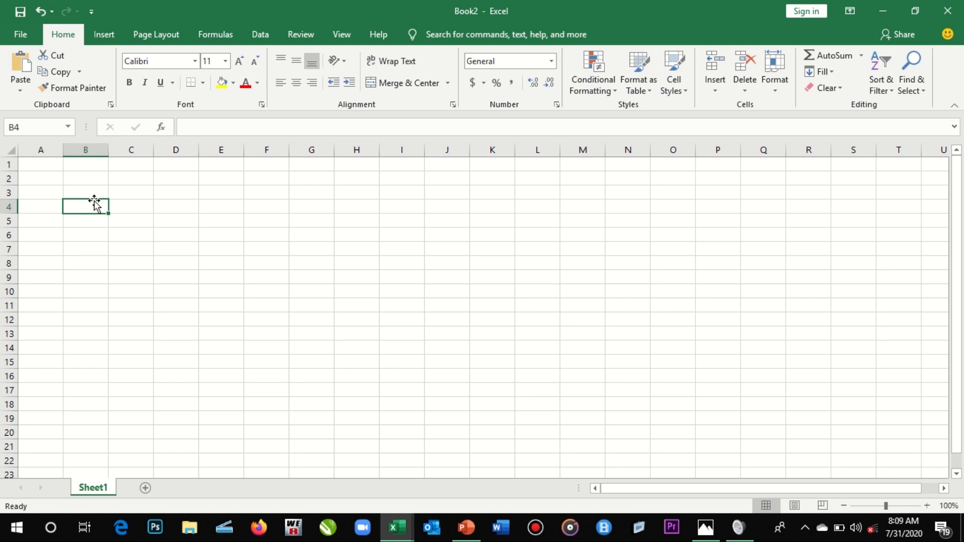
{"action": "type", "text": "0"}
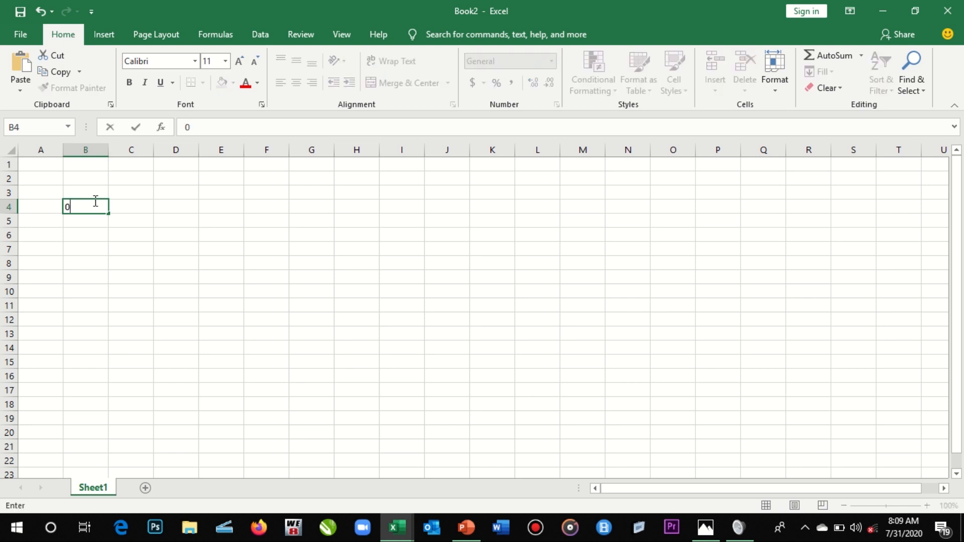
{"action": "type", "text": "8997"}
{"action": "key", "text": "Return"}
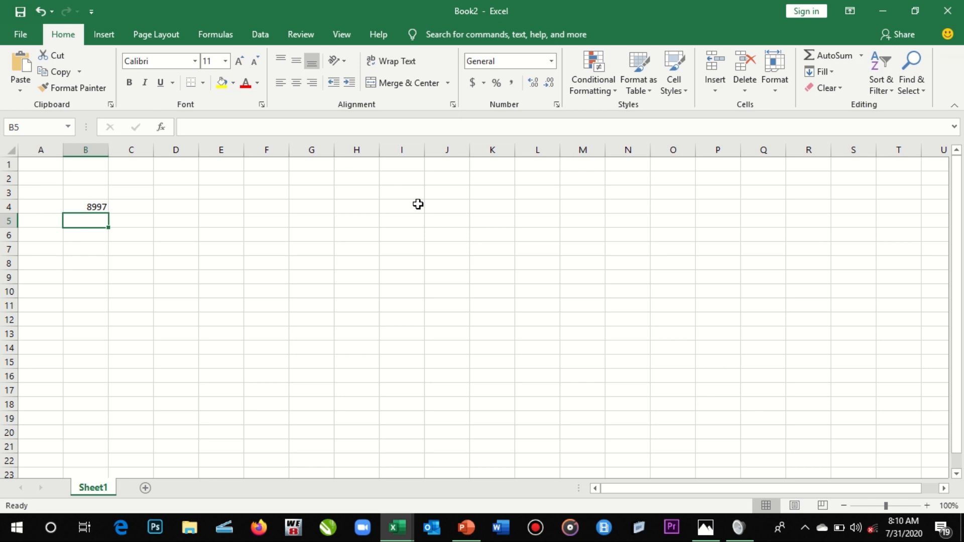
Enter the date 09/7/2020 in cell D4
{"action": "left_click", "coordinate": [163, 207]}
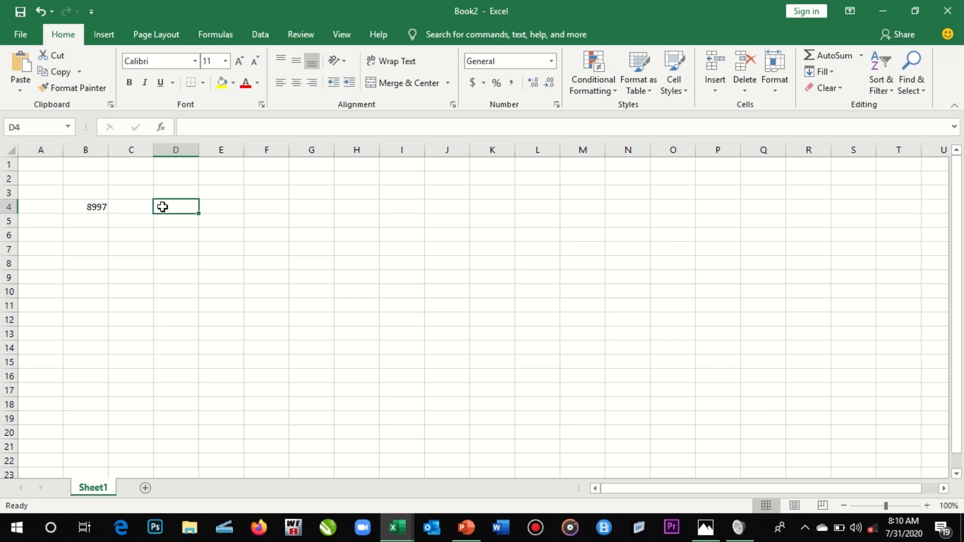
{"action": "type", "text": "09/"}
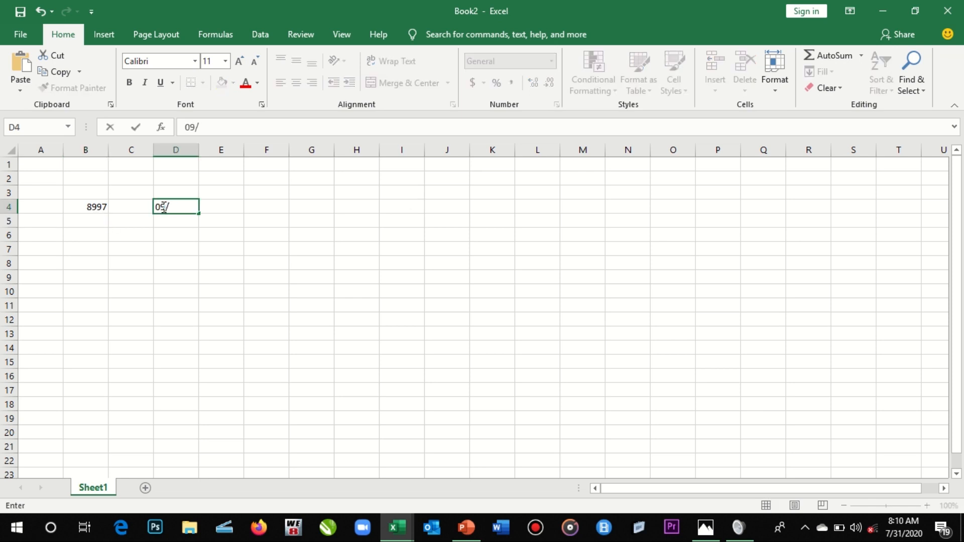
{"action": "type", "text": "7/2020"}
{"action": "key", "text": "ctrl+Return"}
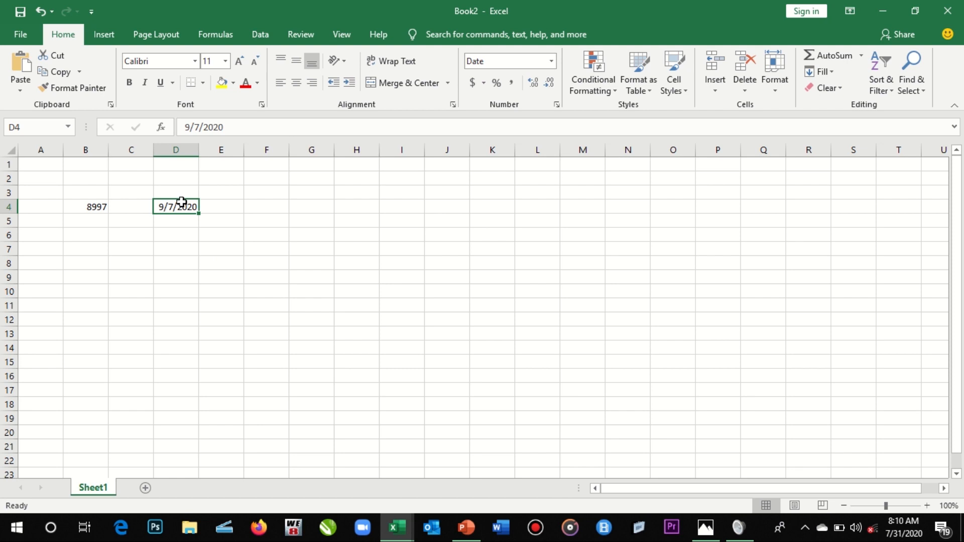
Clear the entries in cells D4 and B4, and widen column B slightly
{"action": "key", "text": "Delete"}
{"action": "left_click", "coordinate": [92, 209]}
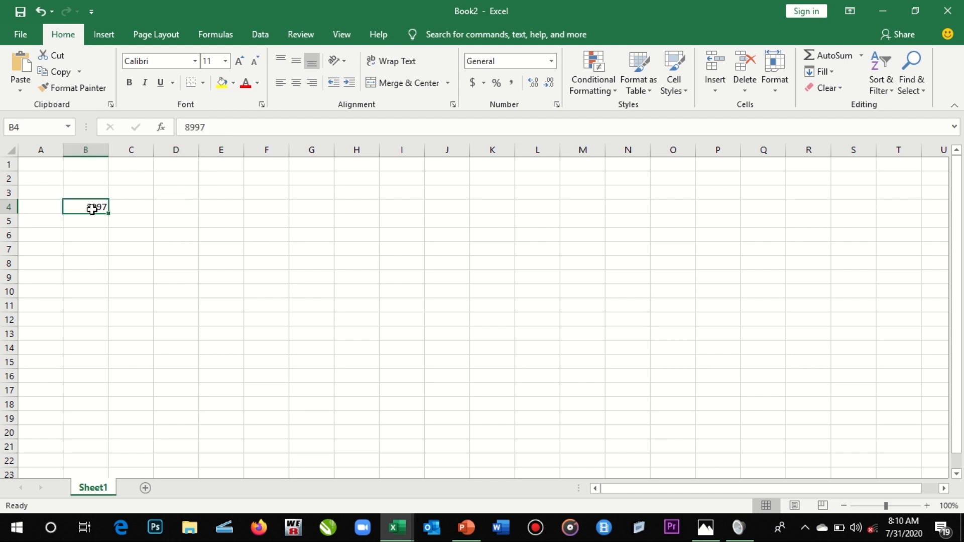
{"action": "key", "text": "Delete"}
{"action": "left_click_drag", "start_coordinate": [109, 150], "coordinate": [140, 150]}
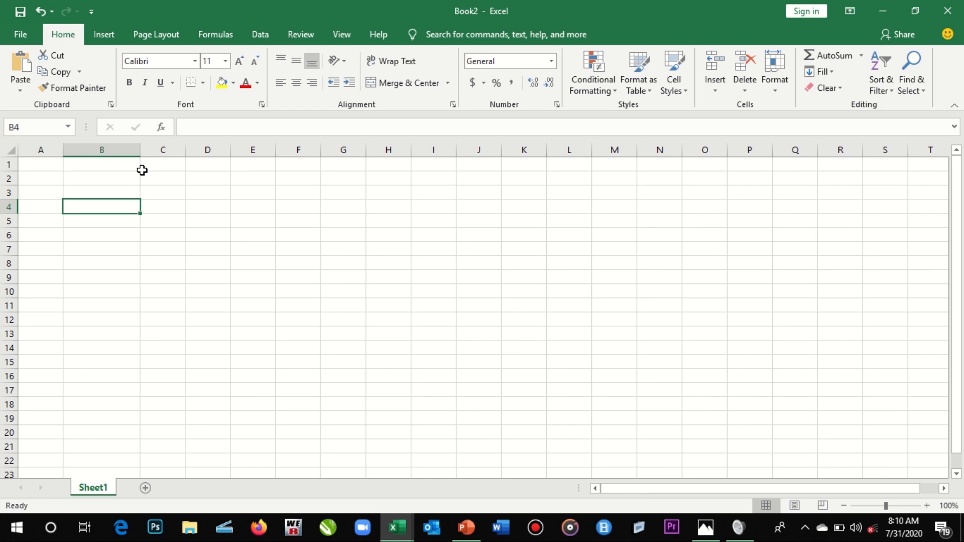
Open the cell formatting settings for B4 and look through the number format categories from General to Custom
{"action": "right_click", "coordinate": [124, 205]}
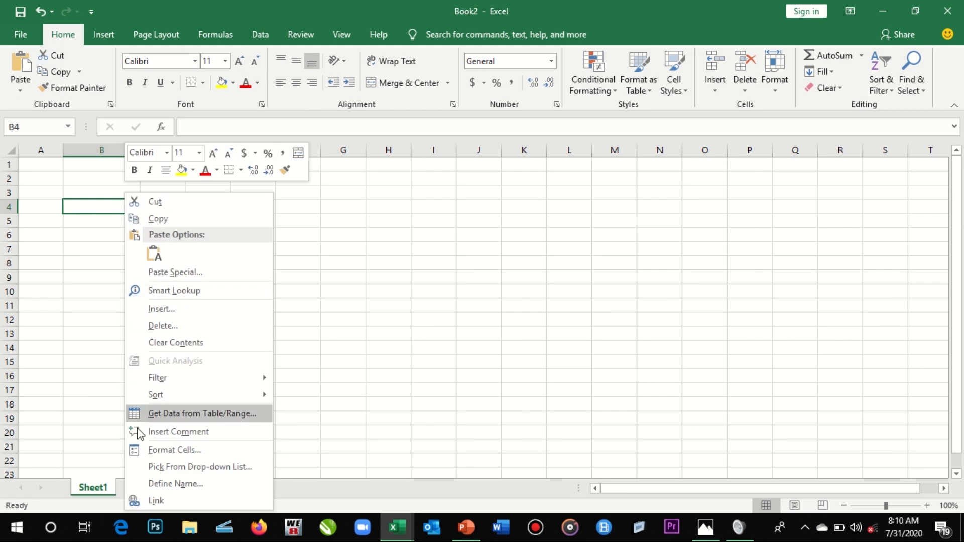
{"action": "left_click", "coordinate": [152, 450]}
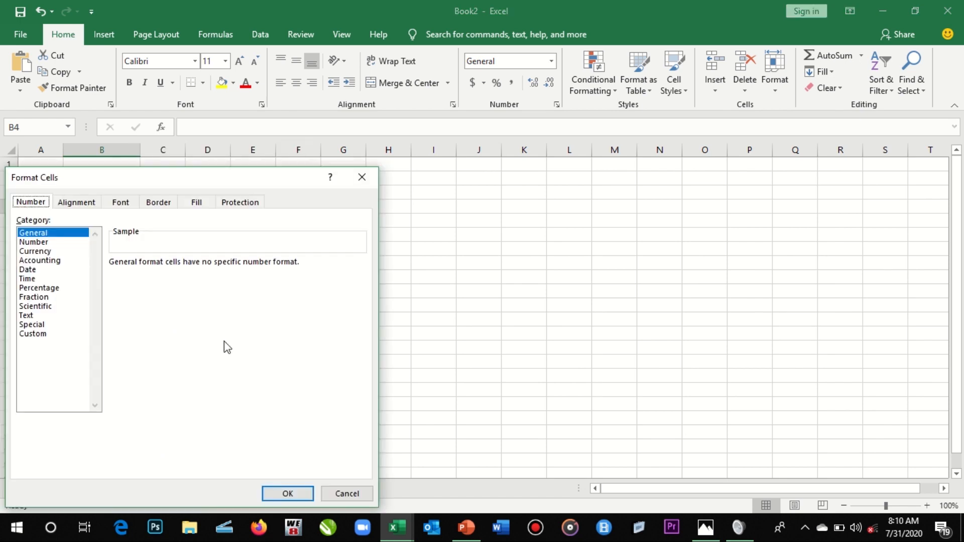
{"action": "left_click_drag", "start_coordinate": [223, 188], "coordinate": [597, 156]}
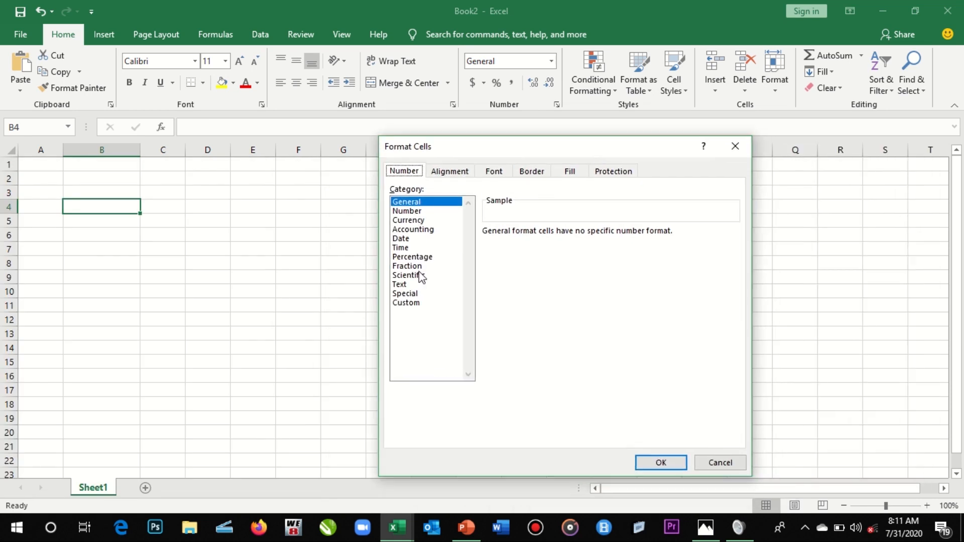
{"action": "left_click", "coordinate": [412, 205]}
{"action": "key", "text": "Down"}
{"action": "key", "text": "Down"}
{"action": "key", "text": "Down"}
{"action": "key", "text": "Down"}
{"action": "key", "text": "Down"}
{"action": "key", "text": "Down"}
{"action": "key", "text": "Down"}
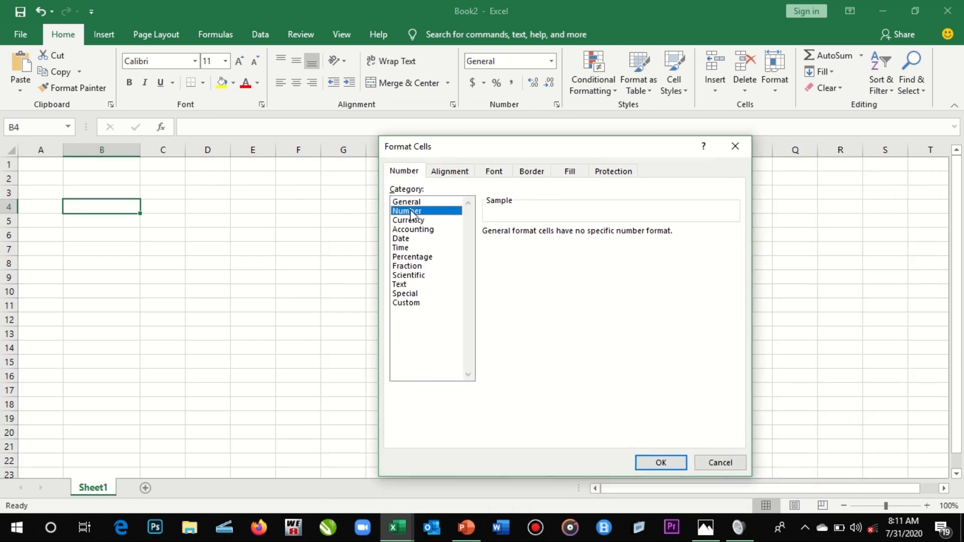
{"action": "key", "text": "Down"}
{"action": "key", "text": "Down"}
{"action": "key", "text": "Down"}
{"action": "key", "text": "Down"}
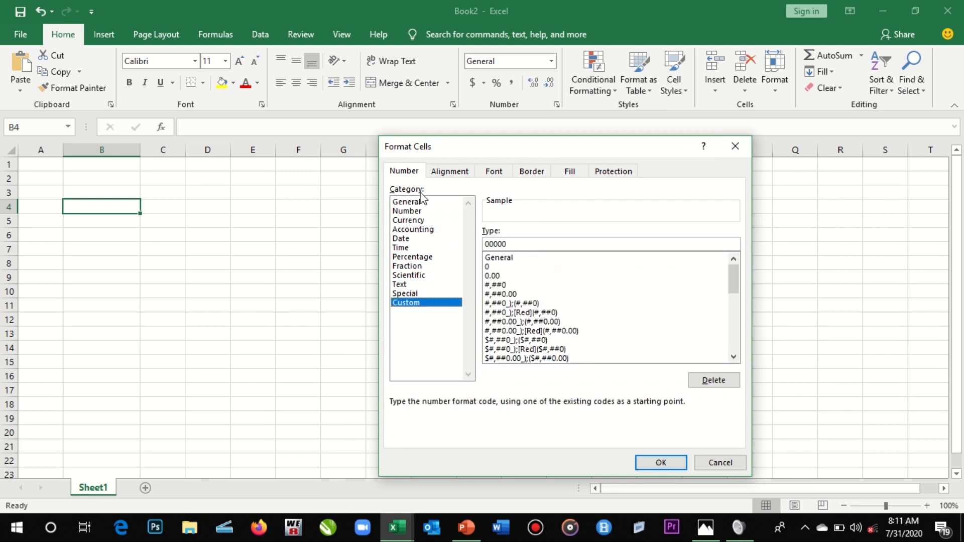
Review the alignment, font, border, fill and protection settings for cell B4, and return to the number formats
{"action": "left_click", "coordinate": [443, 174]}
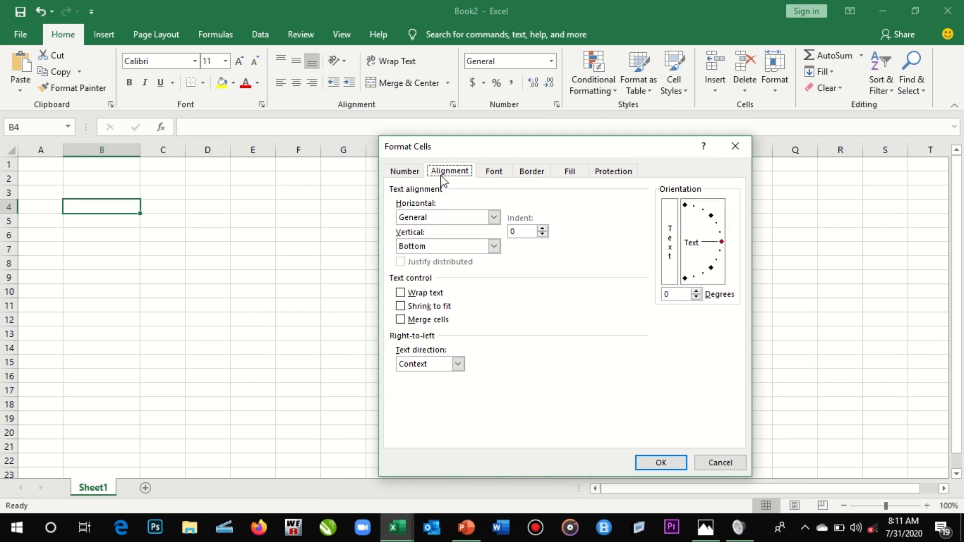
{"action": "left_click", "coordinate": [495, 173]}
{"action": "left_click", "coordinate": [548, 174]}
{"action": "left_click", "coordinate": [572, 174]}
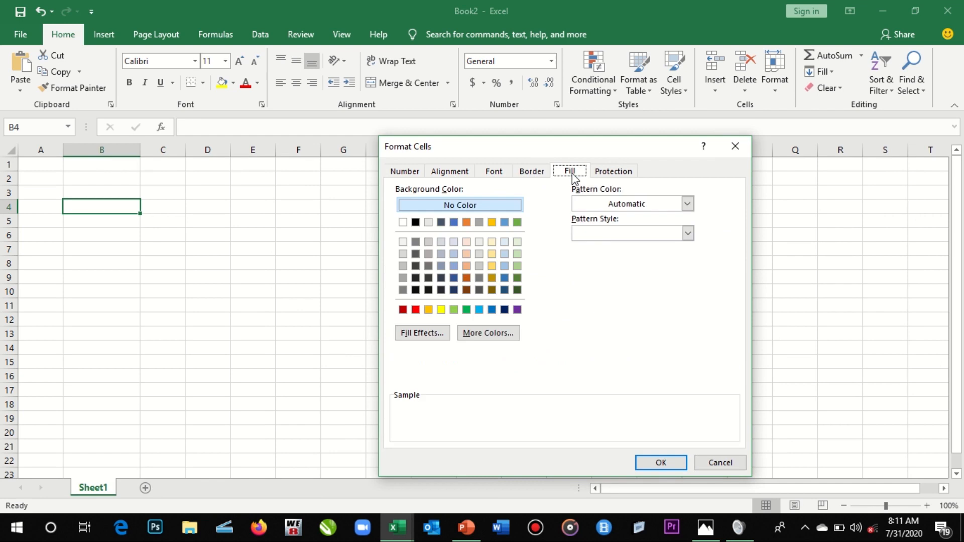
{"action": "left_click", "coordinate": [614, 172]}
{"action": "left_click", "coordinate": [405, 173]}
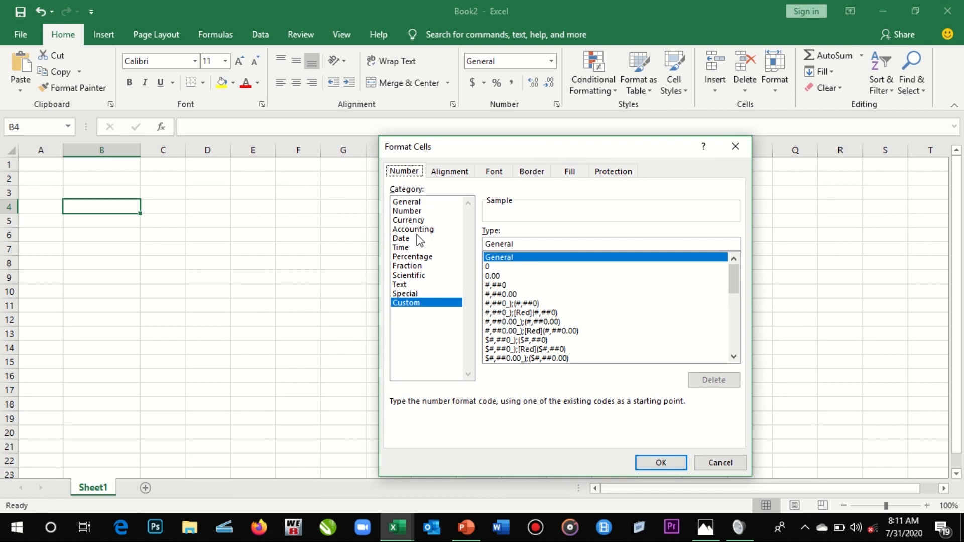
Examine the options of the Number, Currency, Accounting, Date and Time formats, and close the cell formatting settings without applying any
{"action": "left_click", "coordinate": [416, 203]}
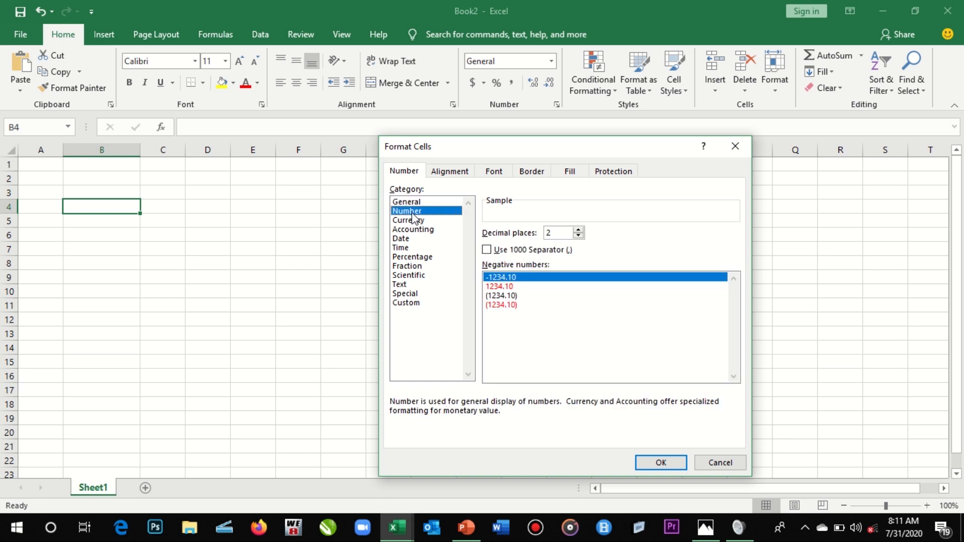
{"action": "left_click", "coordinate": [410, 221]}
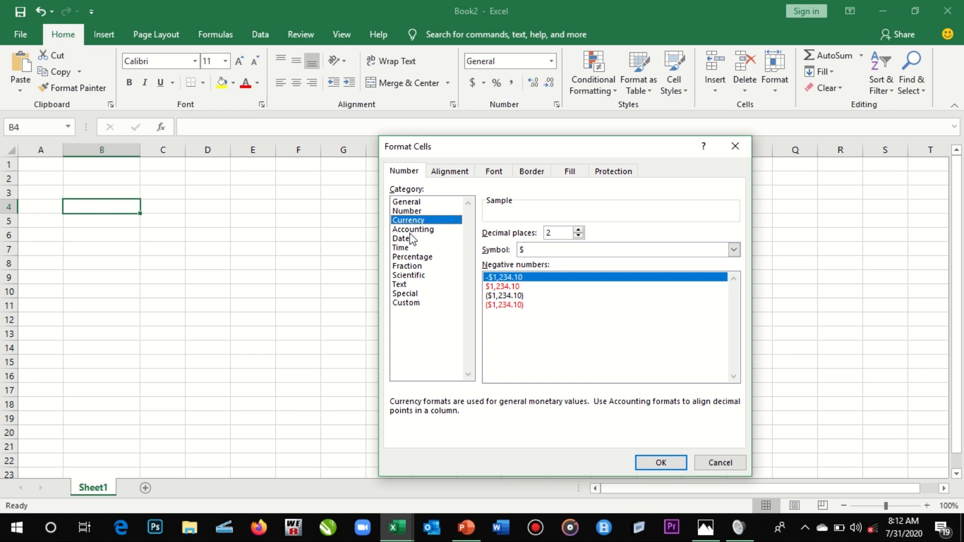
{"action": "left_click", "coordinate": [411, 231]}
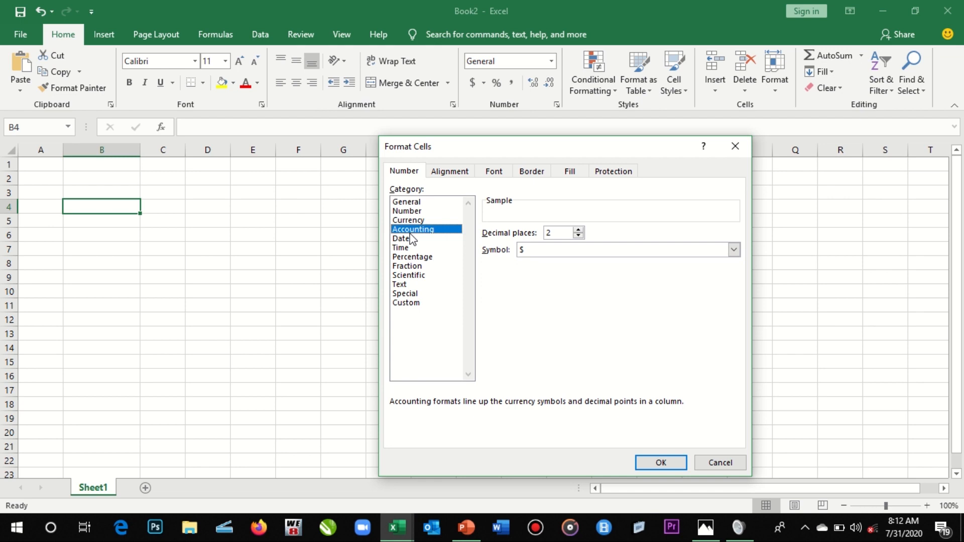
{"action": "left_click", "coordinate": [403, 240]}
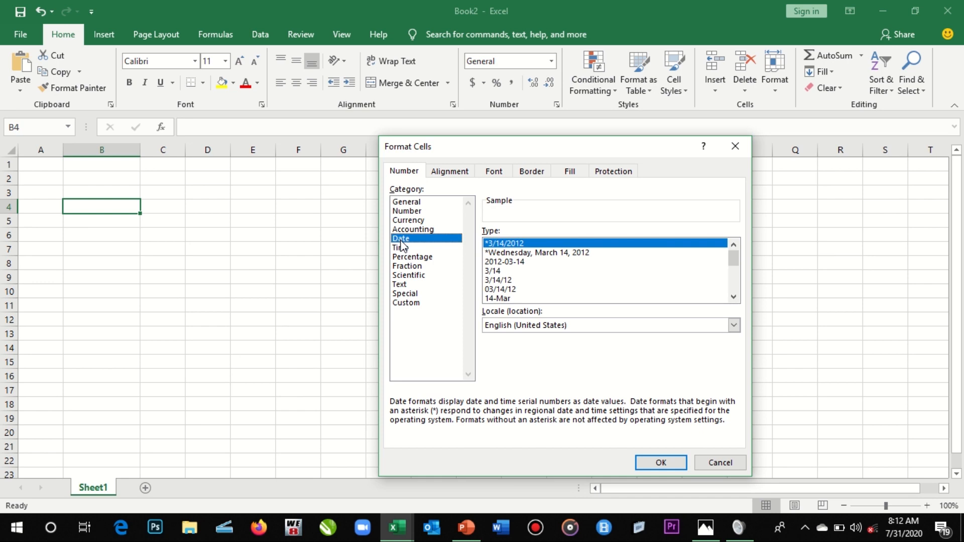
{"action": "left_click", "coordinate": [399, 248]}
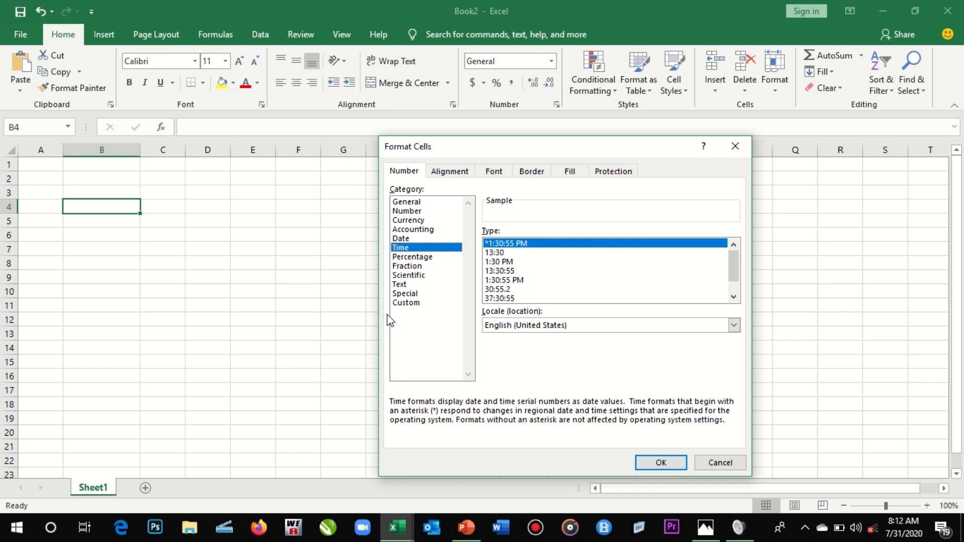
{"action": "left_click", "coordinate": [403, 221]}
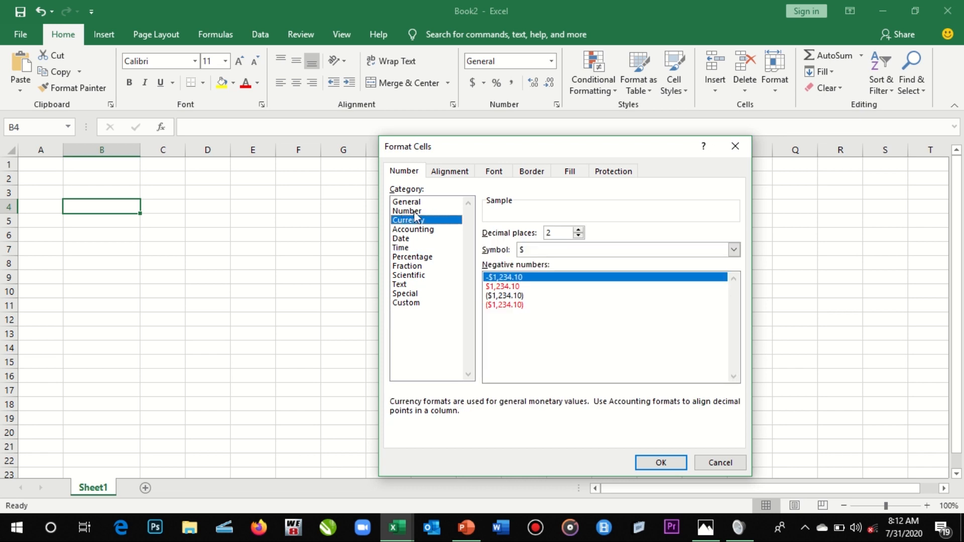
{"action": "left_click", "coordinate": [415, 212]}
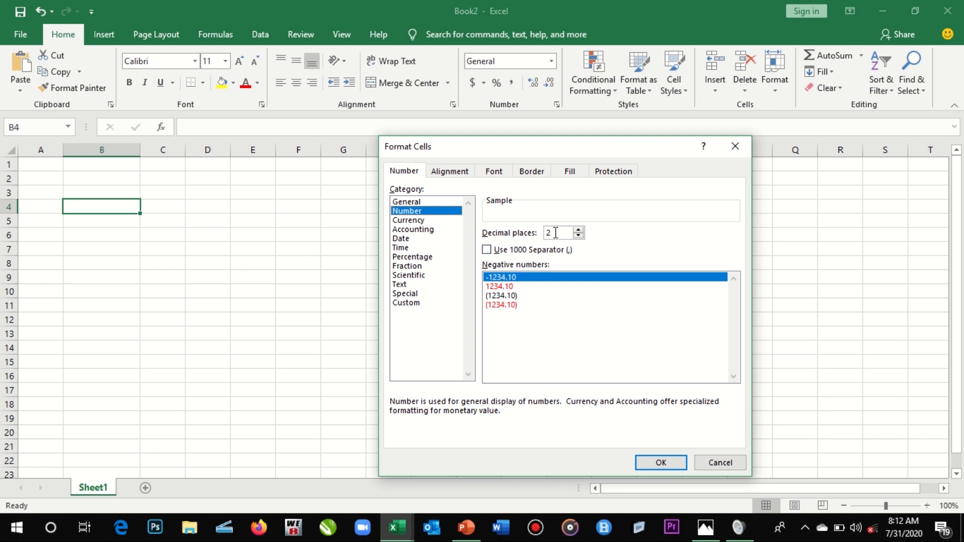
{"action": "left_click_drag", "start_coordinate": [556, 233], "coordinate": [541, 234]}
{"action": "left_click", "coordinate": [735, 147]}
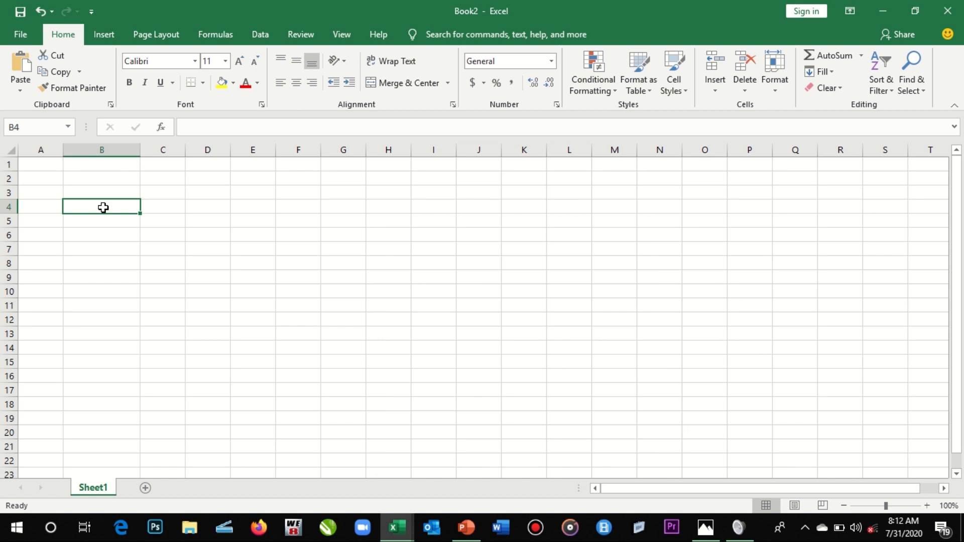
Enter the value 5000 in cell B4 and keep that cell selected
{"action": "type", "text": "5000"}
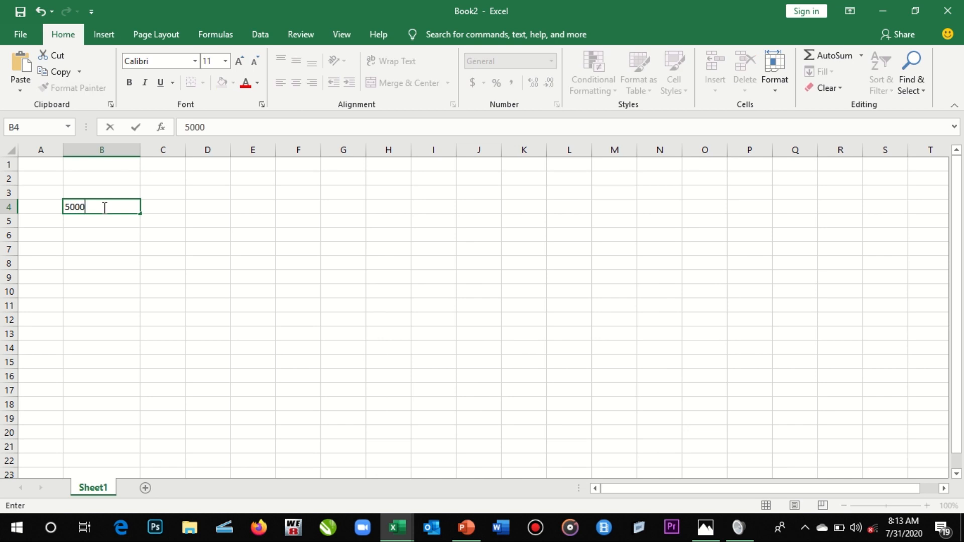
{"action": "key", "text": "Return"}
{"action": "left_click", "coordinate": [103, 207]}
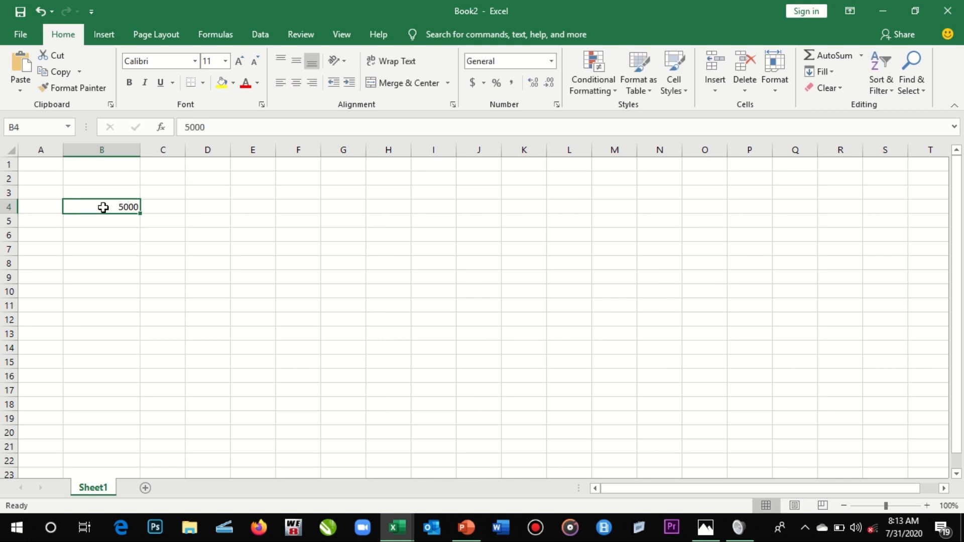
{"action": "right_click", "coordinate": [103, 210]}
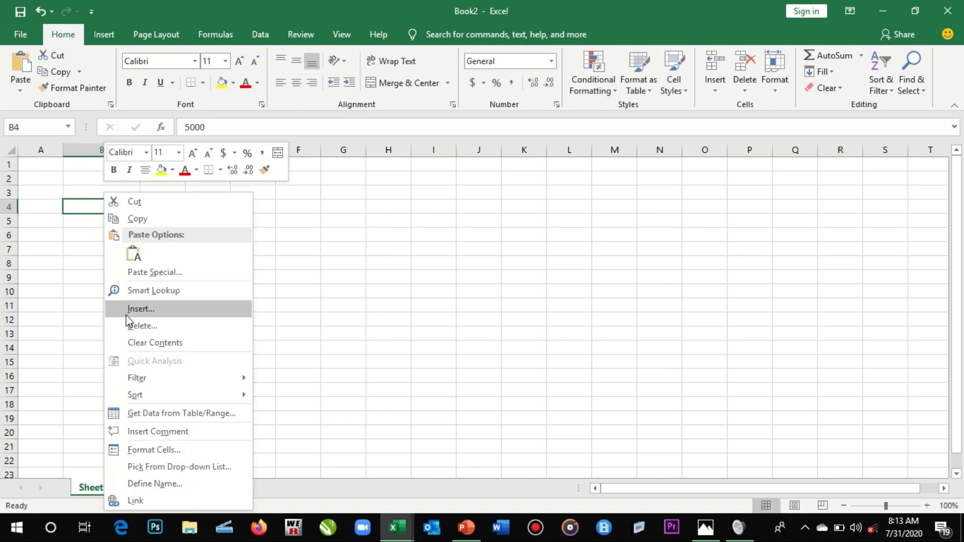
{"action": "key", "text": "Escape"}
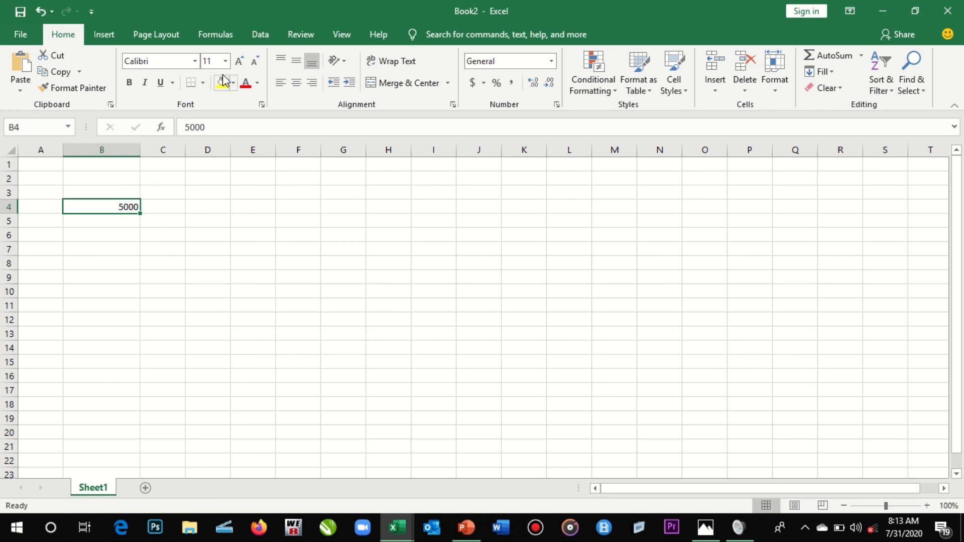
Increase the font size of cell B4 to 24 and widen column B to about twice its width
{"action": "left_click", "coordinate": [237, 62]}
{"action": "left_click", "coordinate": [238, 62]}
{"action": "left_click", "coordinate": [237, 62]}
{"action": "left_click", "coordinate": [237, 62]}
{"action": "left_click", "coordinate": [237, 62]}
{"action": "left_click", "coordinate": [237, 61]}
{"action": "left_click", "coordinate": [237, 62]}
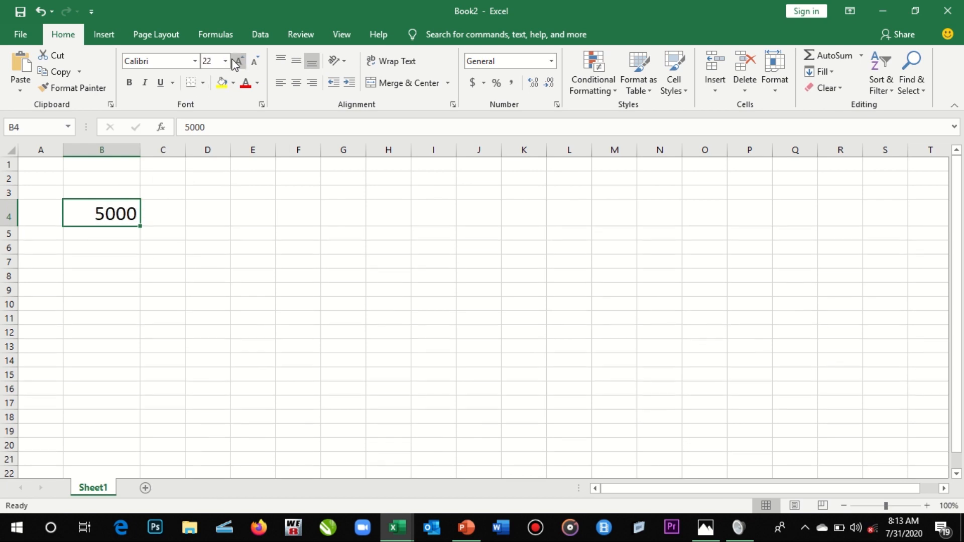
{"action": "left_click_drag", "start_coordinate": [139, 150], "coordinate": [209, 150]}
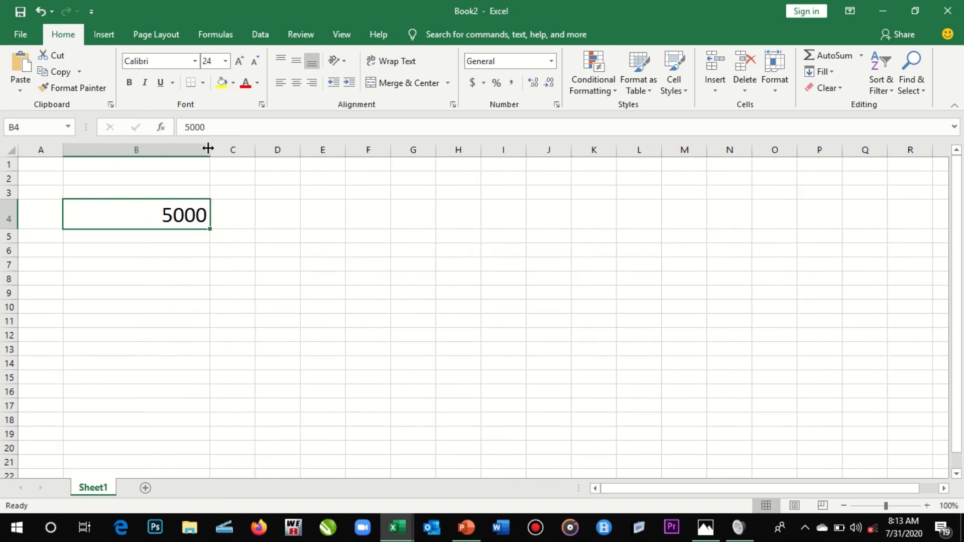
Format cell B4 as Number with 2 decimal places and the 1000 separator
{"action": "right_click", "coordinate": [175, 202]}
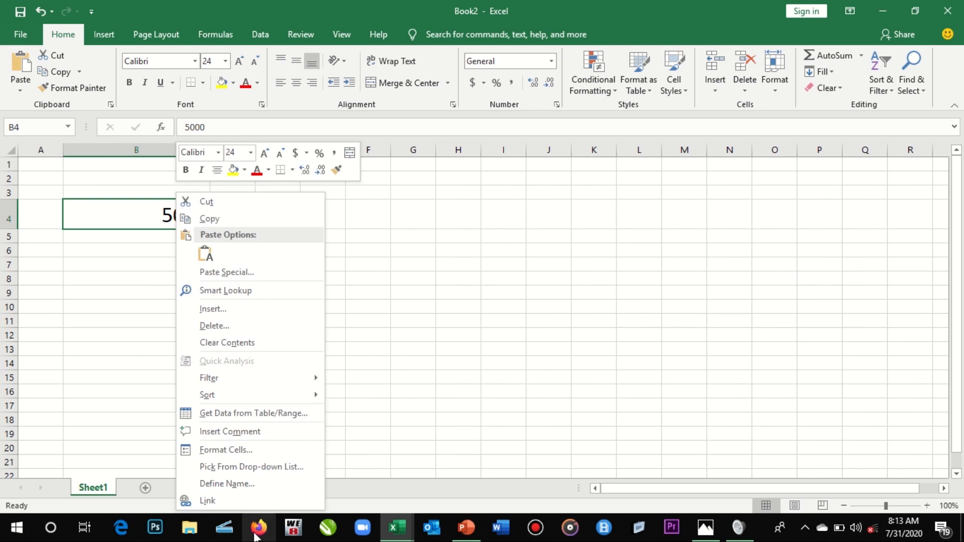
{"action": "left_click", "coordinate": [227, 457]}
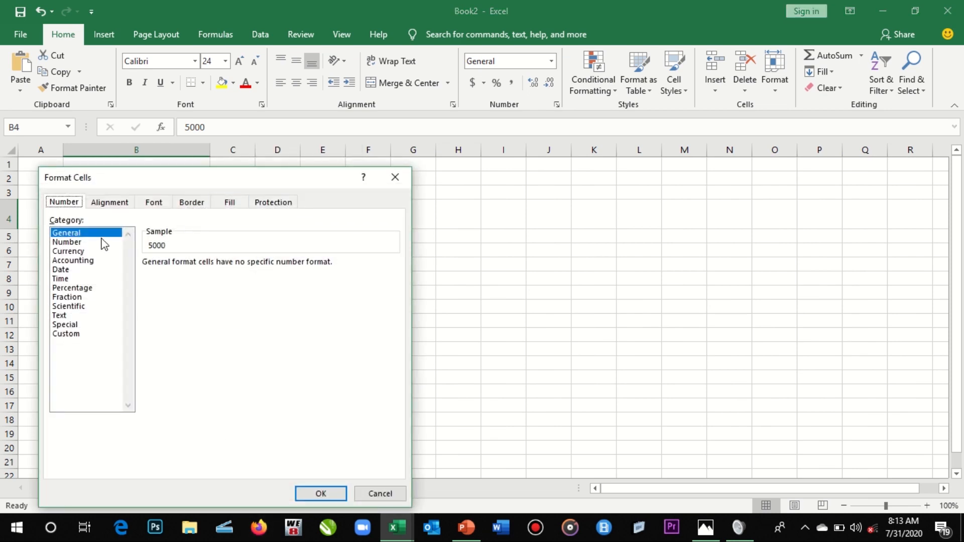
{"action": "left_click", "coordinate": [103, 243]}
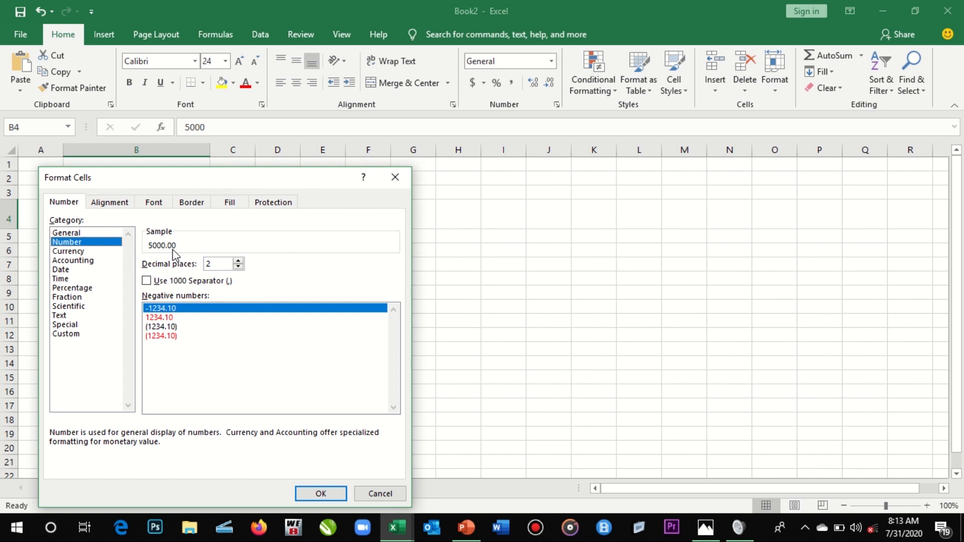
{"action": "left_click", "coordinate": [239, 261]}
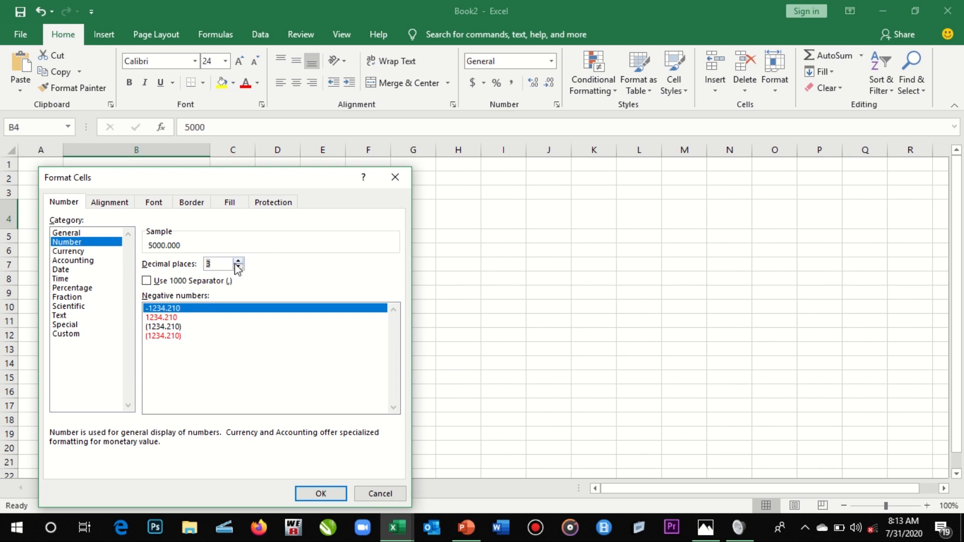
{"action": "left_click", "coordinate": [238, 261]}
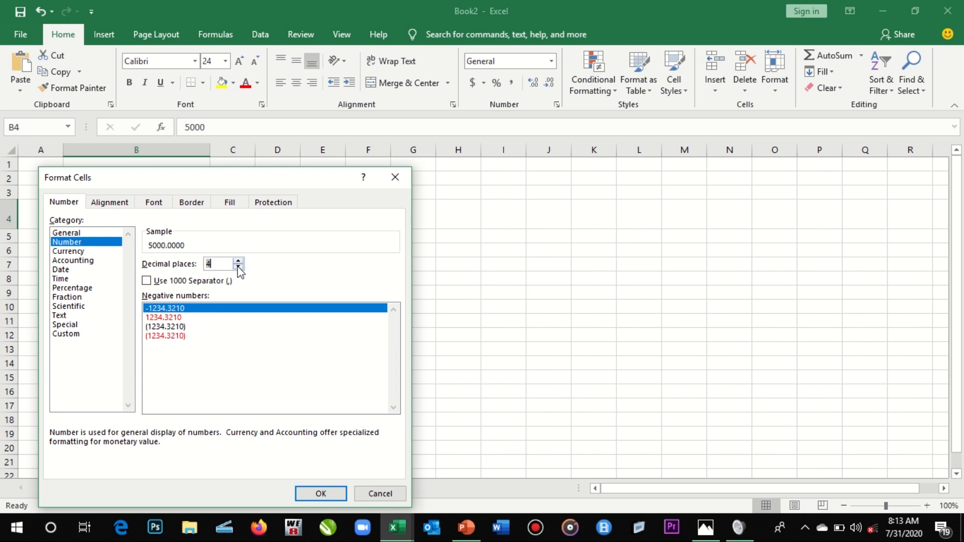
{"action": "left_click", "coordinate": [238, 266]}
{"action": "left_click", "coordinate": [239, 267]}
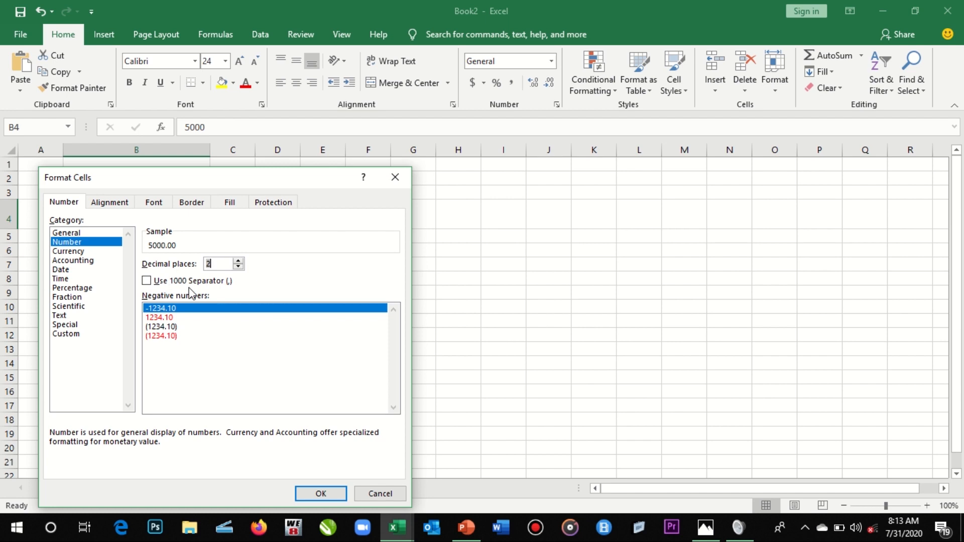
{"action": "left_click", "coordinate": [146, 282]}
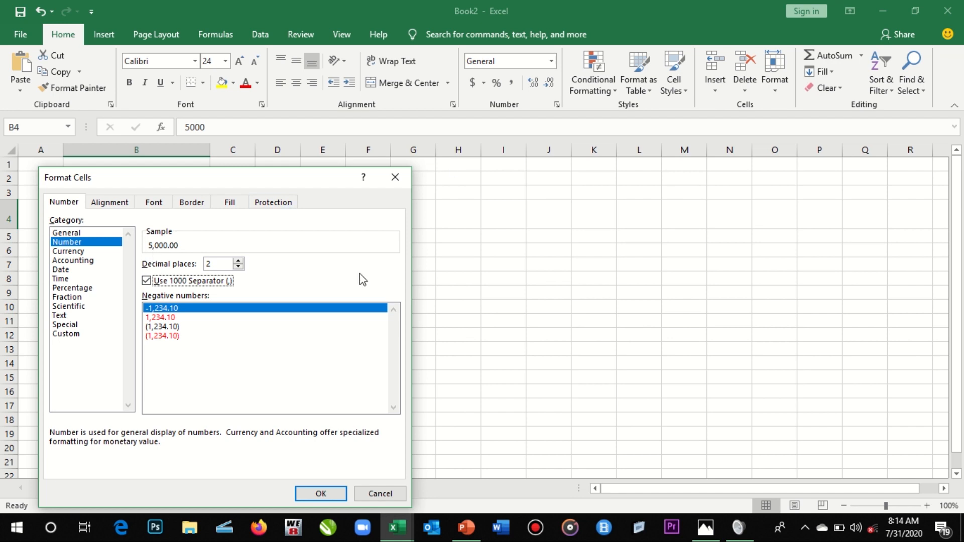
{"action": "left_click", "coordinate": [321, 494]}
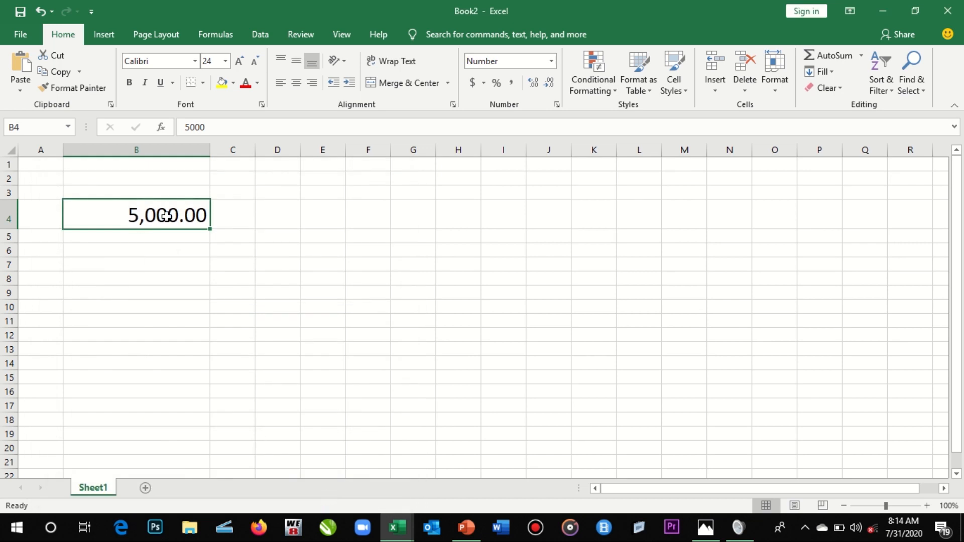
Change the value in cell B4 to 50000000 and keep that cell selected
{"action": "left_click", "coordinate": [218, 132]}
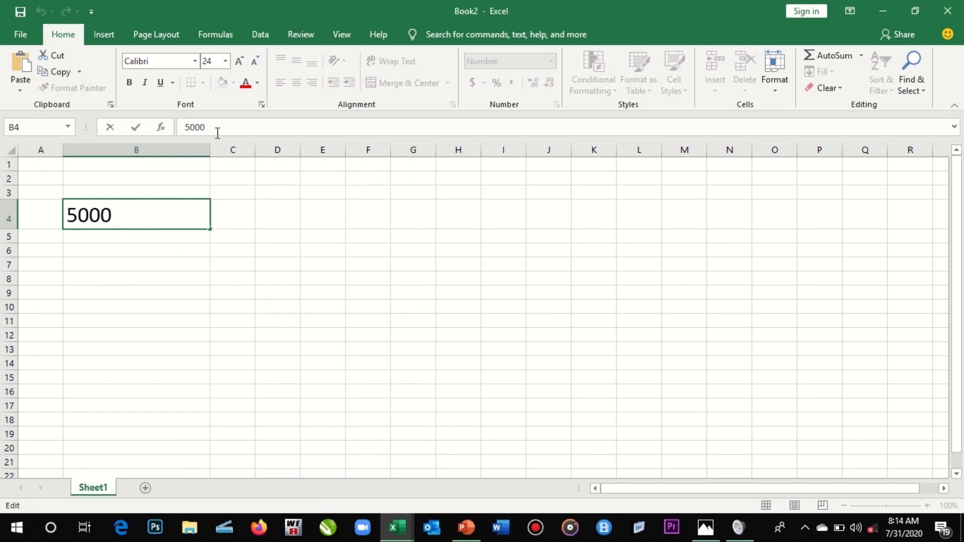
{"action": "type", "text": "0000"}
{"action": "key", "text": "Return"}
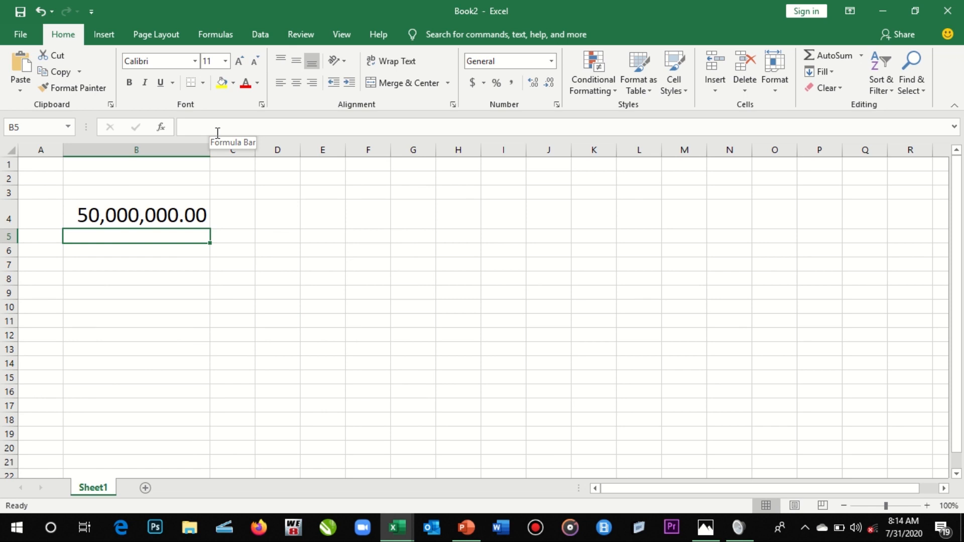
{"action": "left_click", "coordinate": [179, 207]}
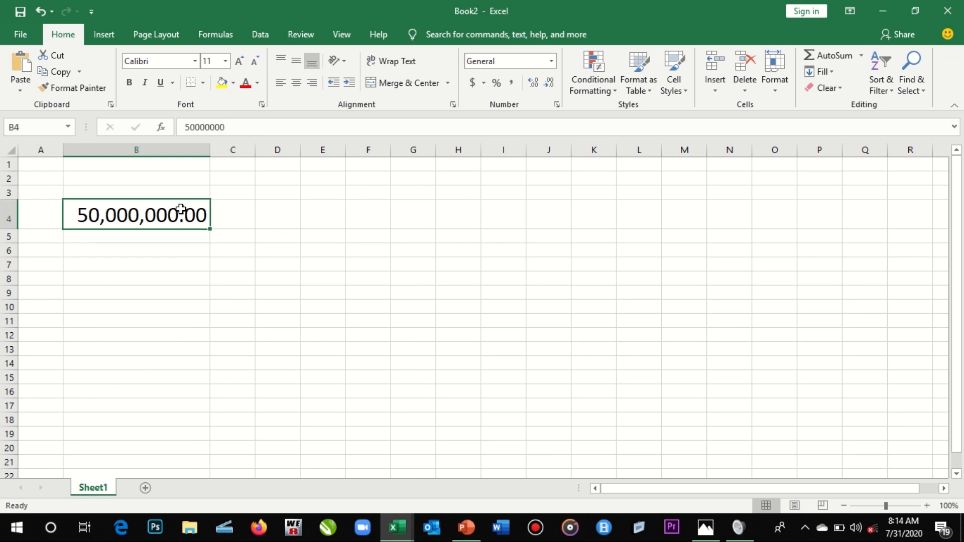
{"action": "left_click", "coordinate": [183, 149]}
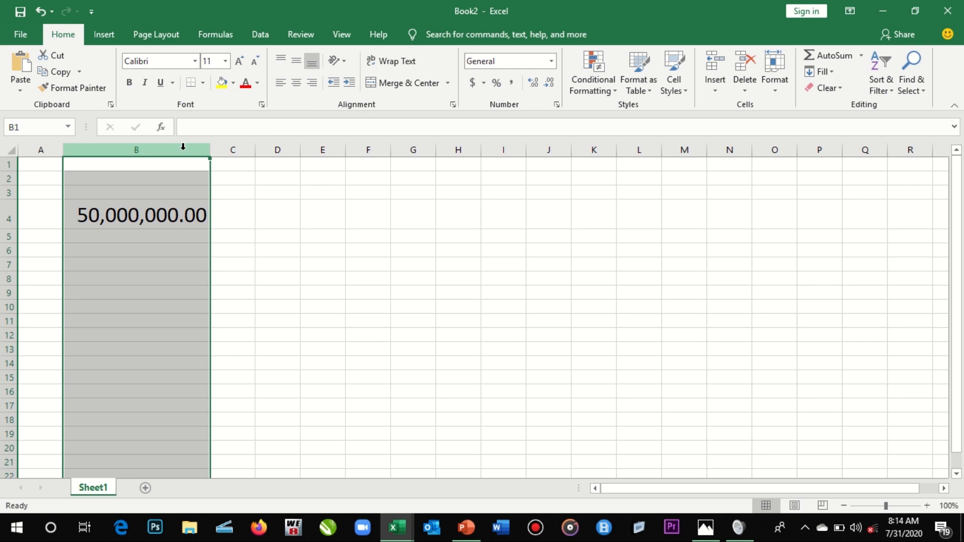
{"action": "left_click", "coordinate": [237, 164]}
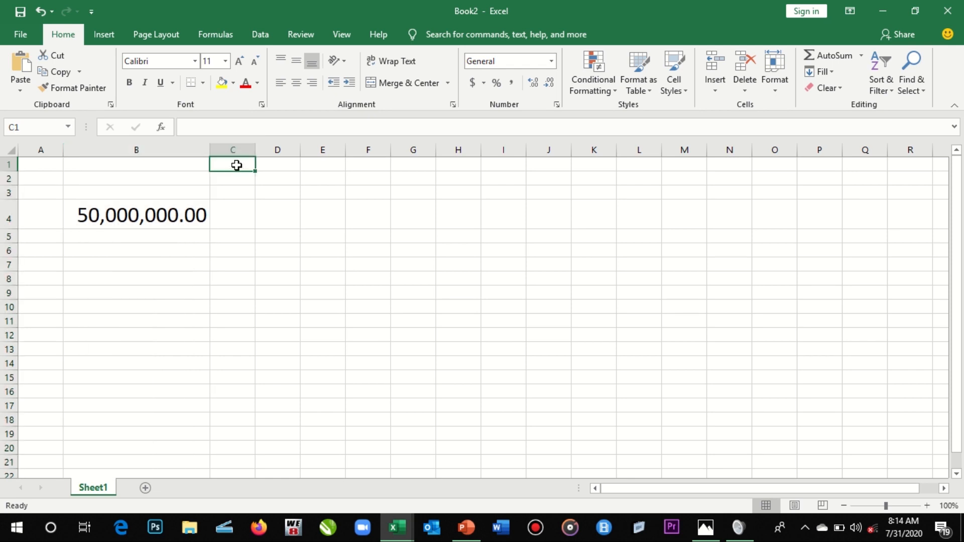
{"action": "left_click", "coordinate": [153, 149]}
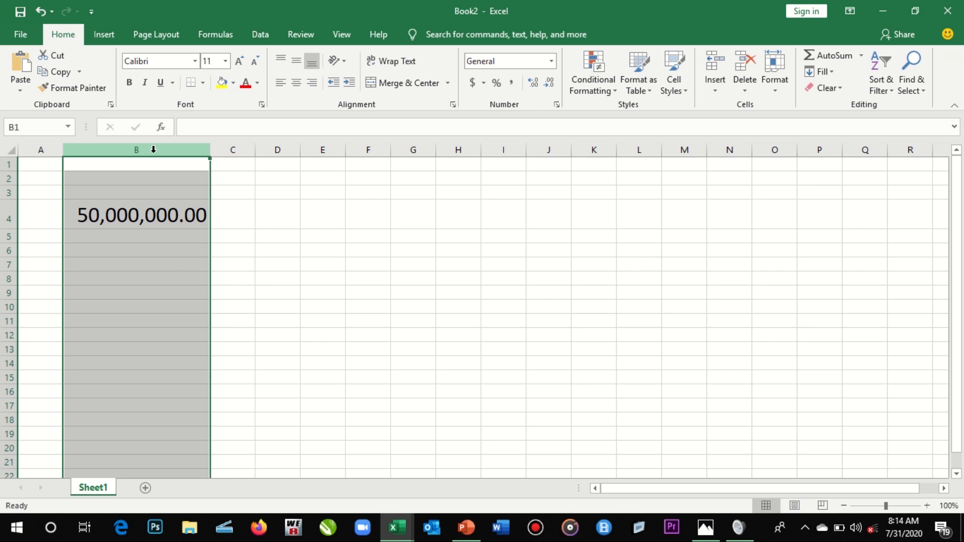
{"action": "left_click", "coordinate": [4, 179]}
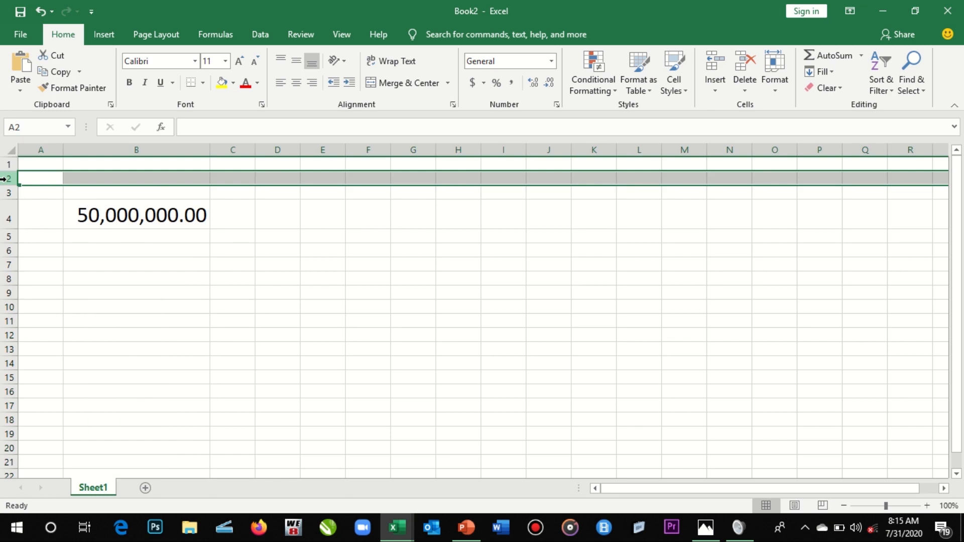
Format the whole of column B as Number with 2 decimal places and the 1000 separator
{"action": "left_click", "coordinate": [137, 151]}
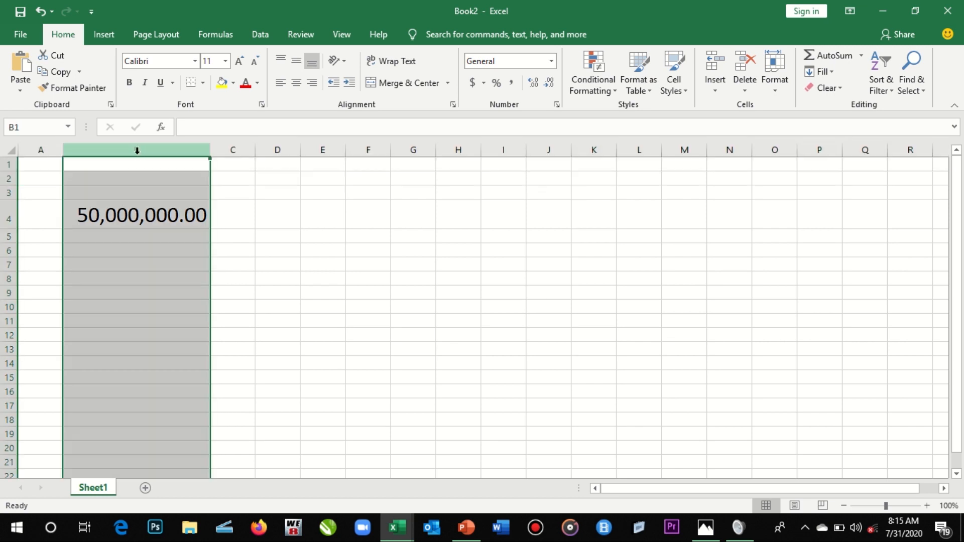
{"action": "right_click", "coordinate": [126, 264]}
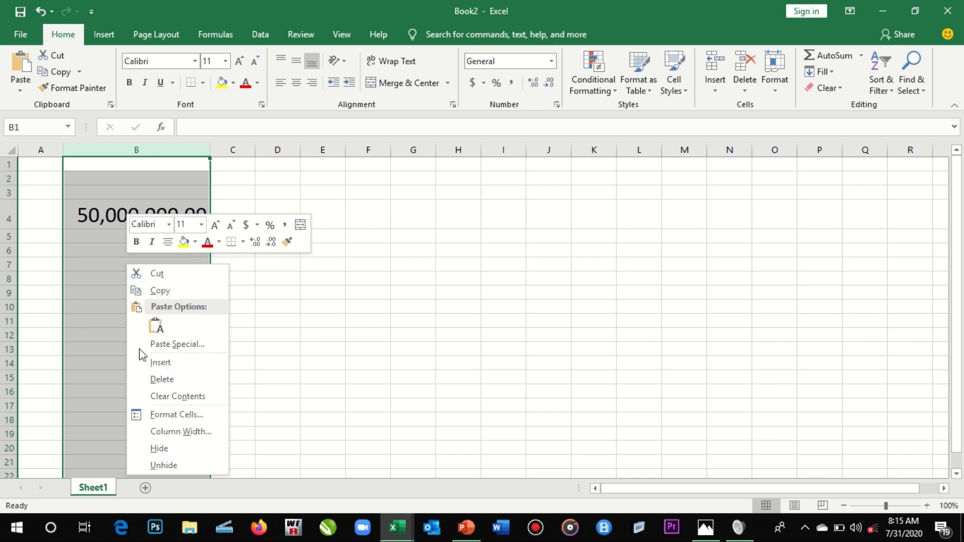
{"action": "left_click", "coordinate": [171, 415]}
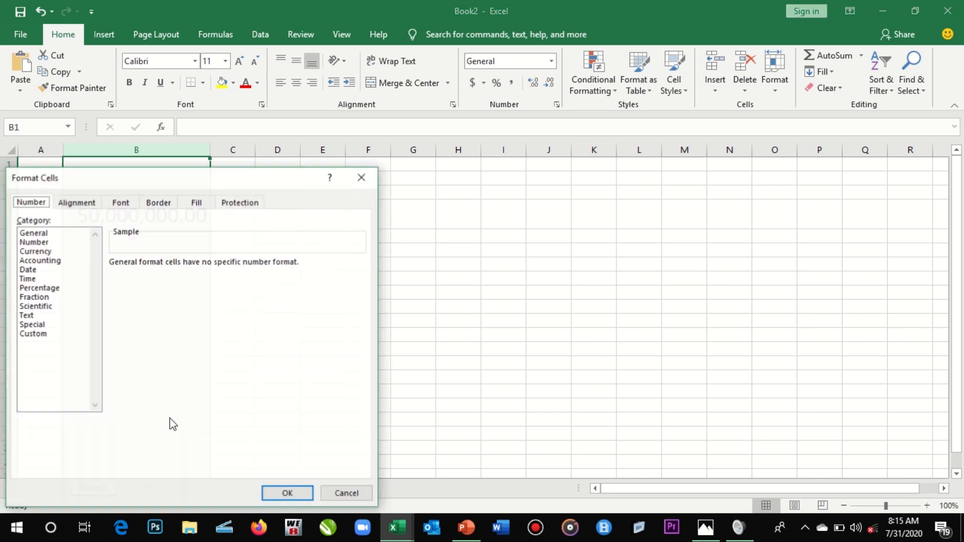
{"action": "left_click", "coordinate": [30, 234]}
{"action": "left_click", "coordinate": [31, 242]}
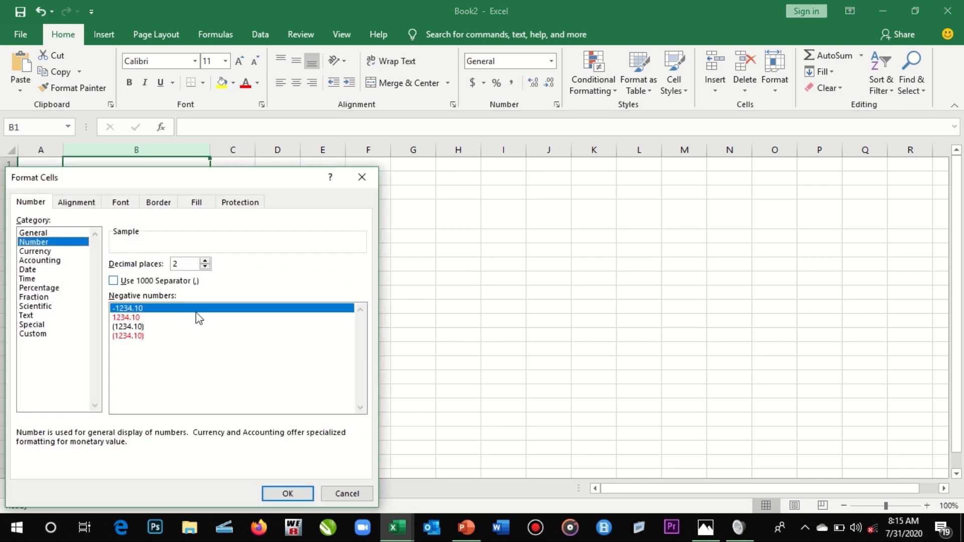
{"action": "left_click", "coordinate": [113, 280]}
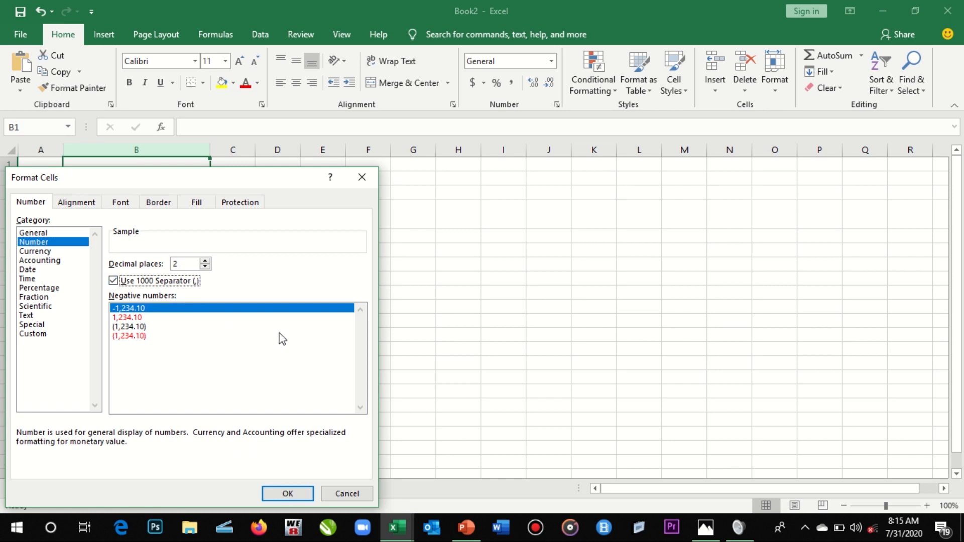
{"action": "left_click", "coordinate": [285, 494]}
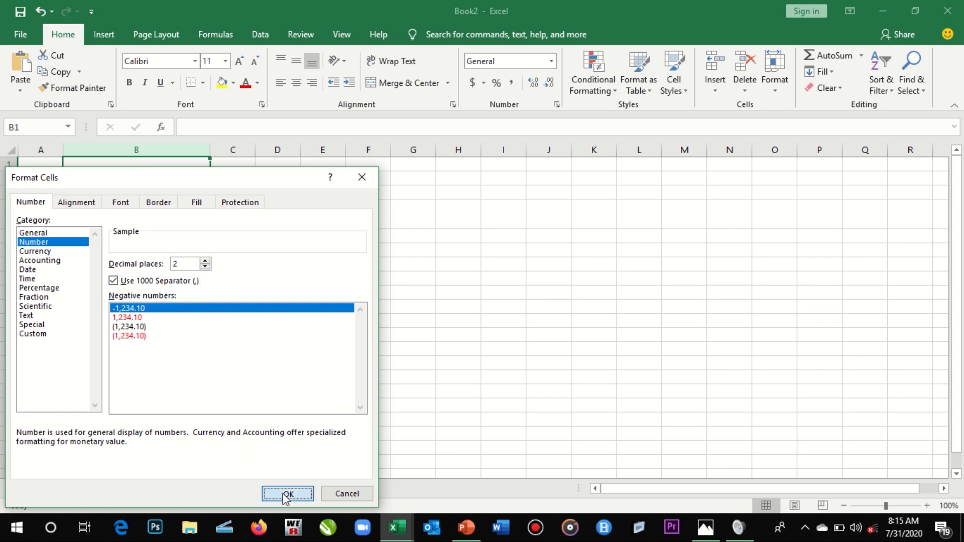
Enter the value 6766666 in cell B5
{"action": "left_click", "coordinate": [129, 237]}
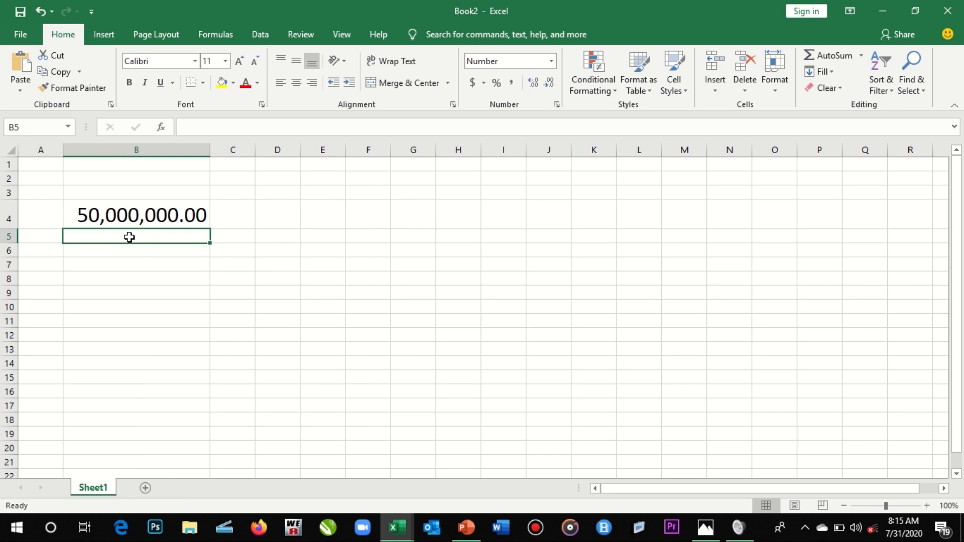
{"action": "type", "text": "6,766,666"}
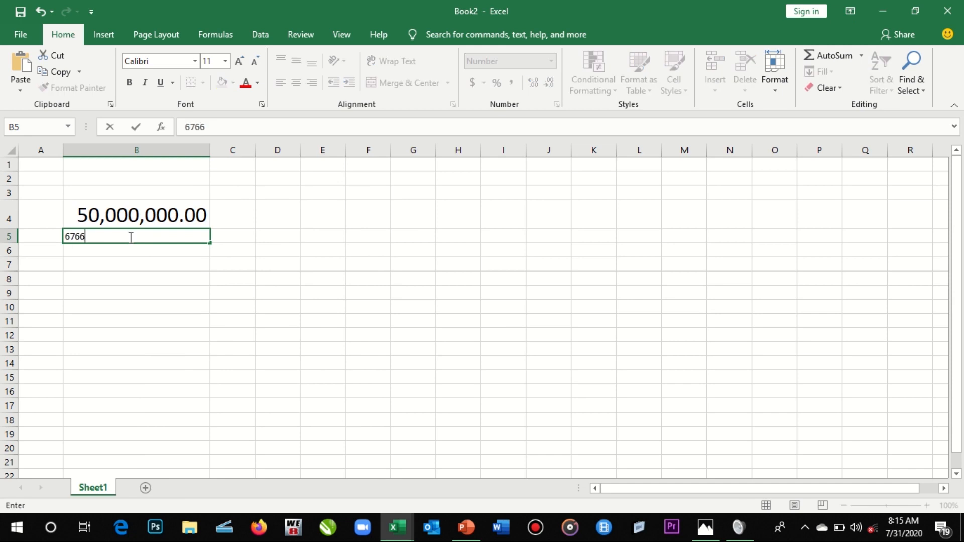
{"action": "key", "text": "Return"}
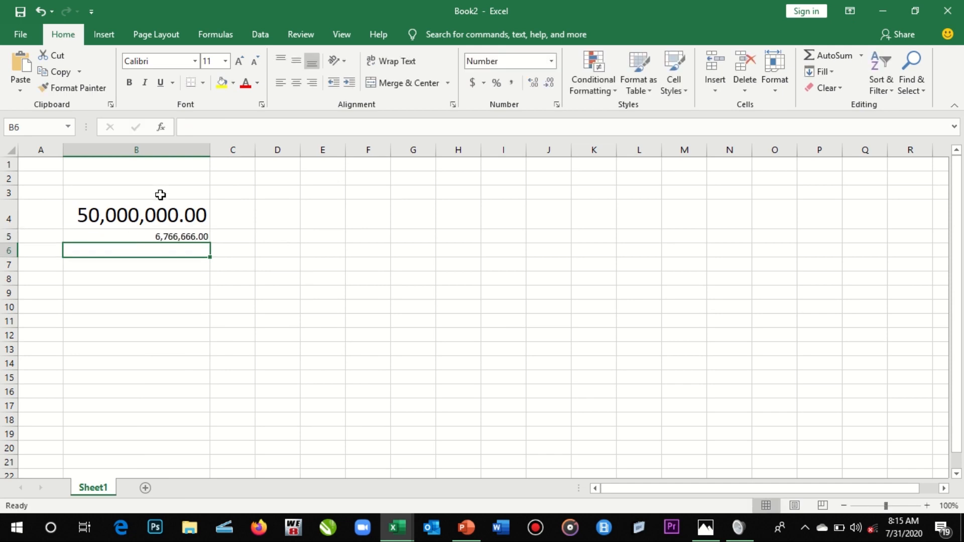
Increase the font size of the whole of column B to 22, and select cell B6
{"action": "left_click", "coordinate": [145, 149]}
{"action": "left_click", "coordinate": [239, 61]}
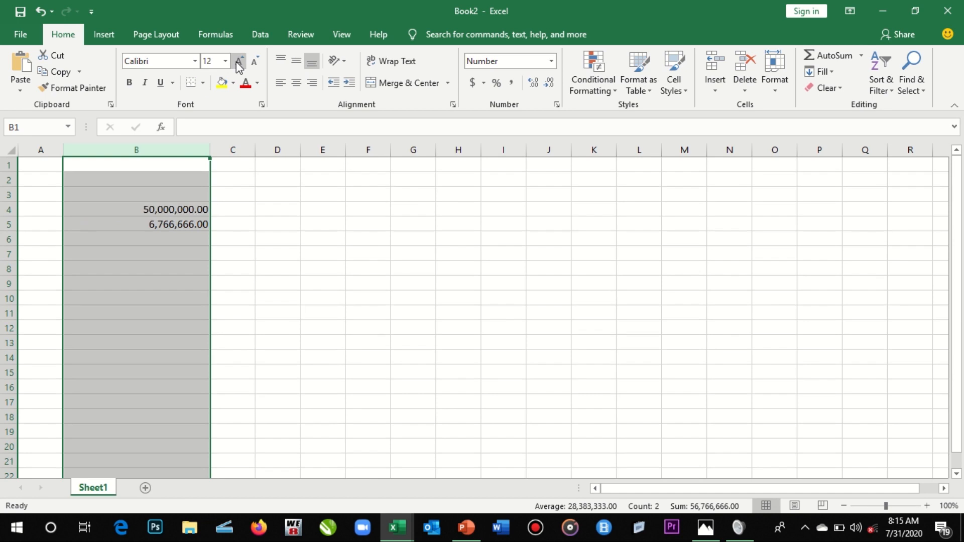
{"action": "left_click", "coordinate": [240, 61]}
{"action": "left_click", "coordinate": [239, 61]}
{"action": "left_click", "coordinate": [239, 61]}
{"action": "left_click", "coordinate": [239, 62]}
{"action": "left_click", "coordinate": [239, 61]}
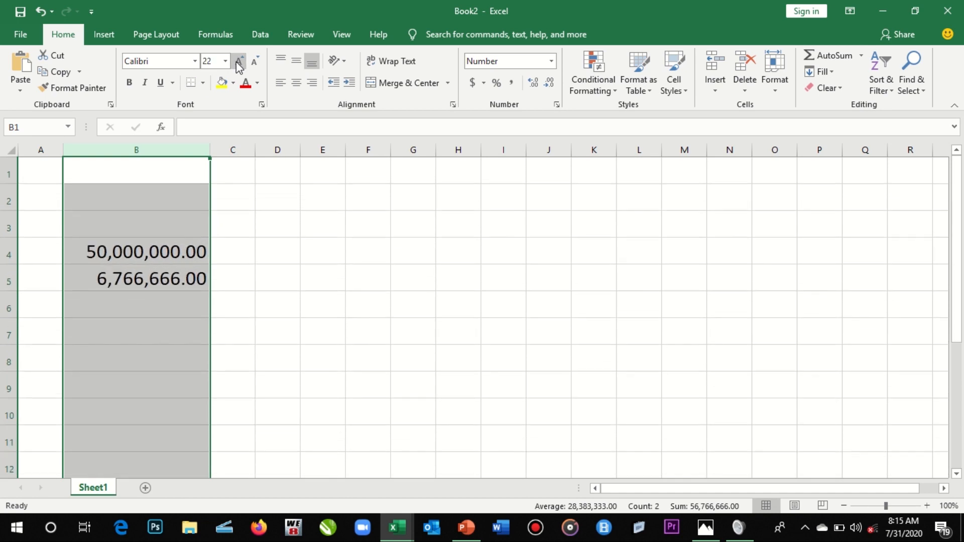
{"action": "left_click", "coordinate": [142, 252]}
{"action": "left_click", "coordinate": [135, 302]}
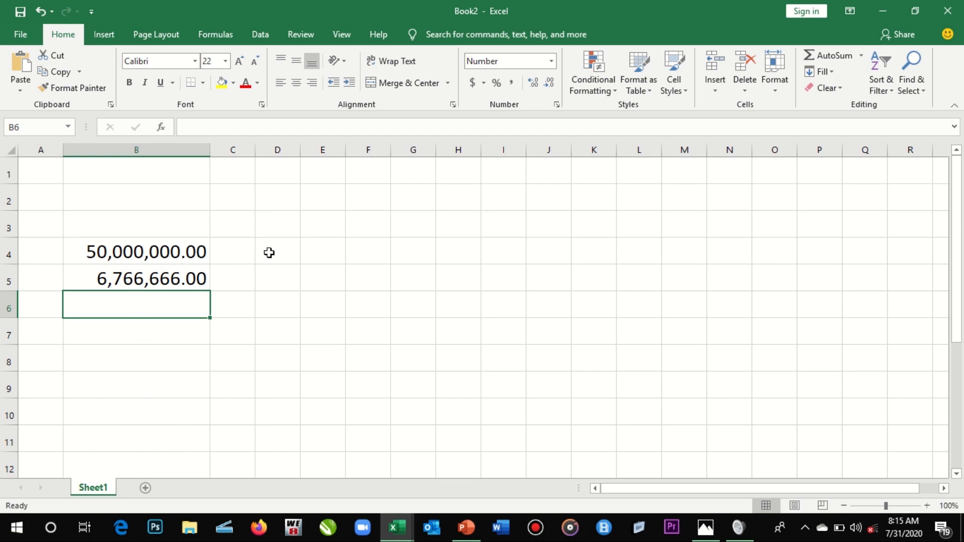
Examine the Currency format and its symbol choices for cell C4, and close the cell formatting settings without applying them
{"action": "left_click", "coordinate": [222, 251]}
{"action": "right_click", "coordinate": [223, 251]}
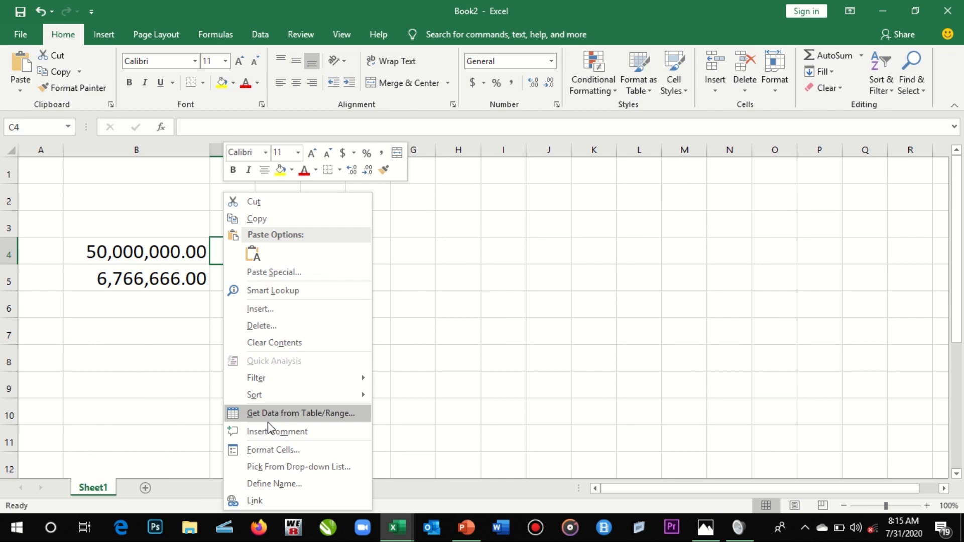
{"action": "left_click", "coordinate": [271, 451]}
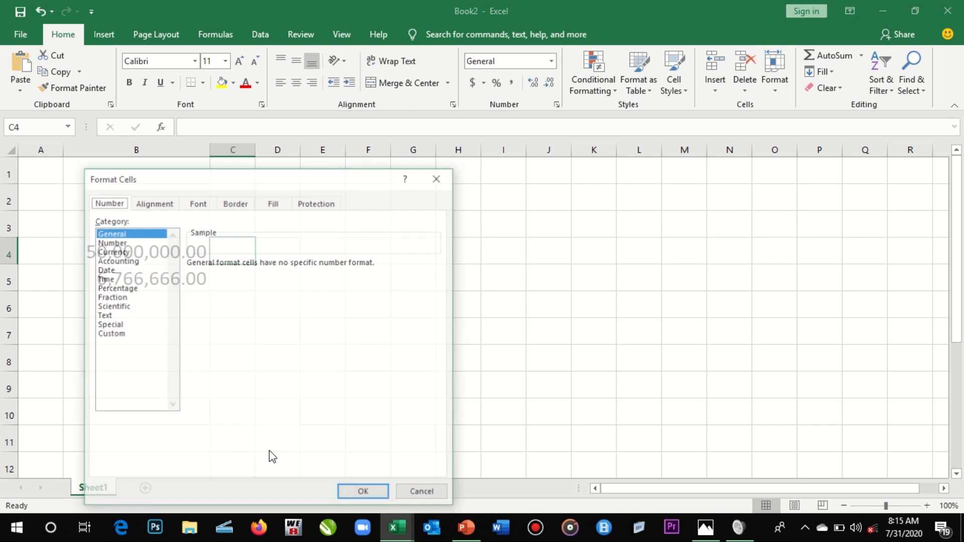
{"action": "left_click", "coordinate": [117, 252]}
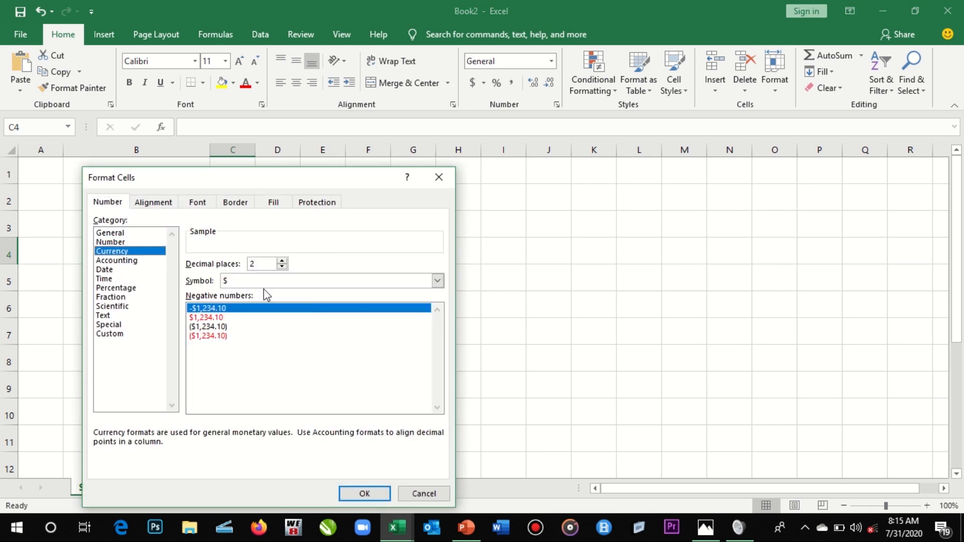
{"action": "left_click", "coordinate": [340, 282]}
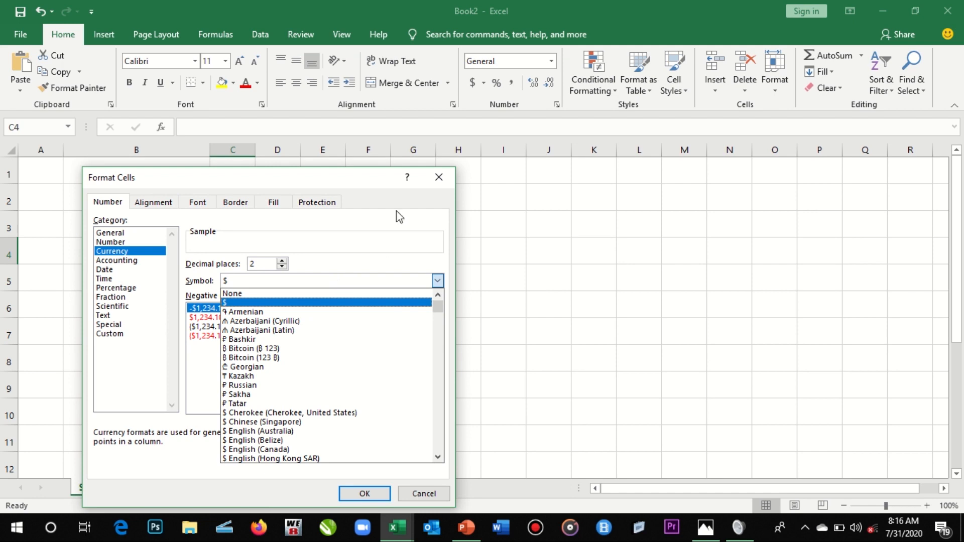
{"action": "left_click", "coordinate": [442, 180]}
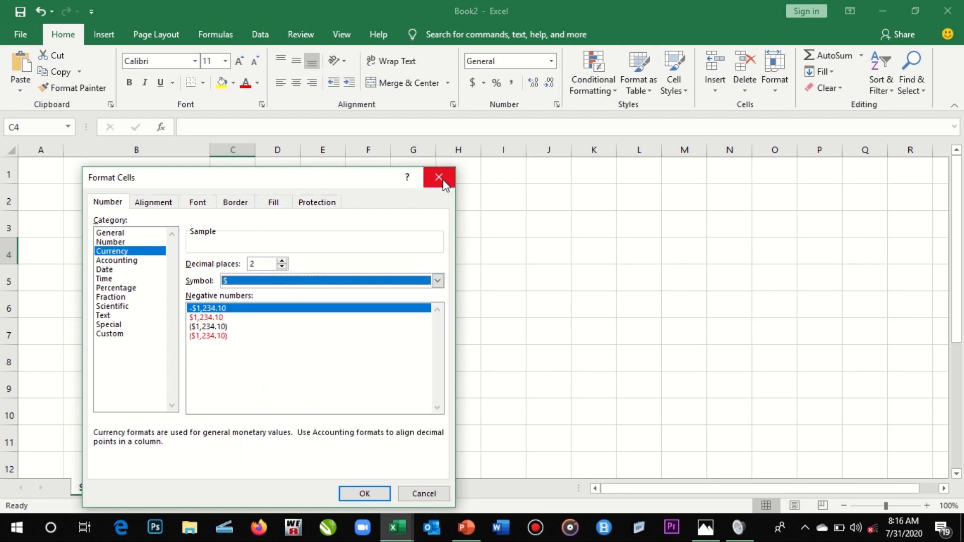
{"action": "left_click", "coordinate": [443, 182]}
Format cell B4 as Currency with the $ symbol and 2 decimal places
{"action": "left_click", "coordinate": [136, 252]}
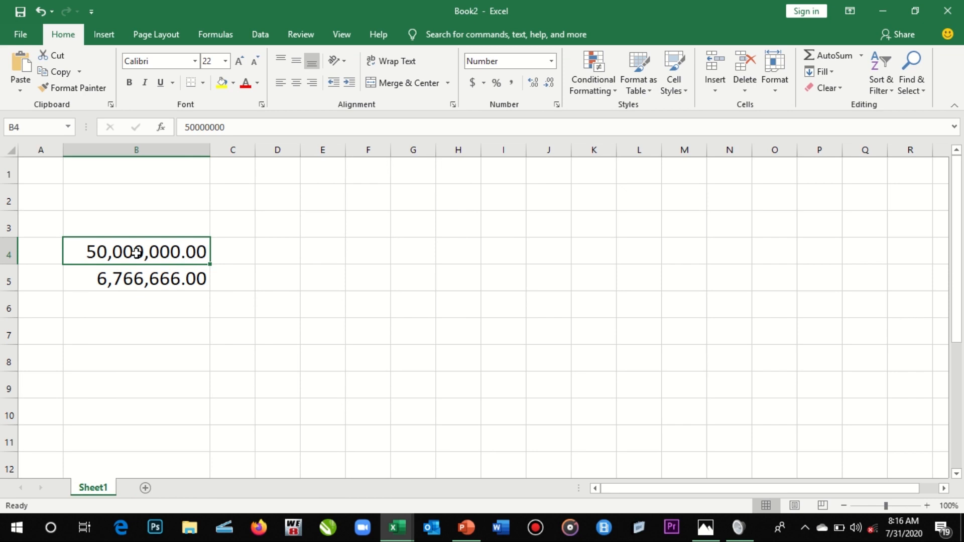
{"action": "right_click", "coordinate": [137, 256]}
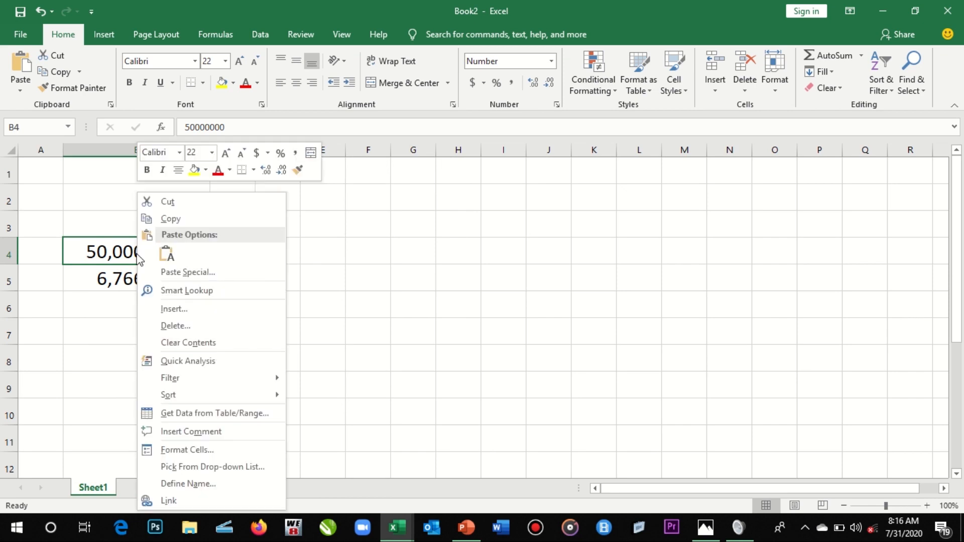
{"action": "left_click", "coordinate": [193, 450]}
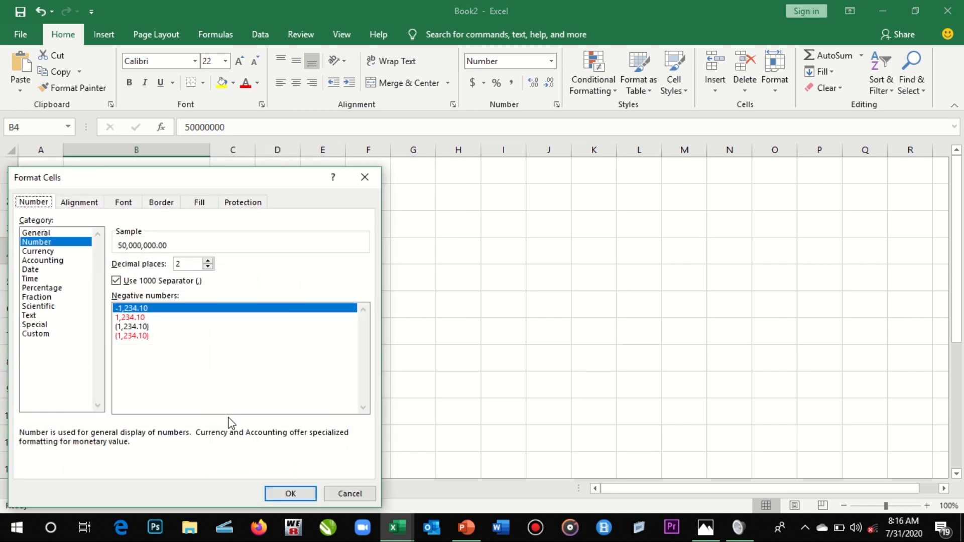
{"action": "left_click", "coordinate": [51, 251]}
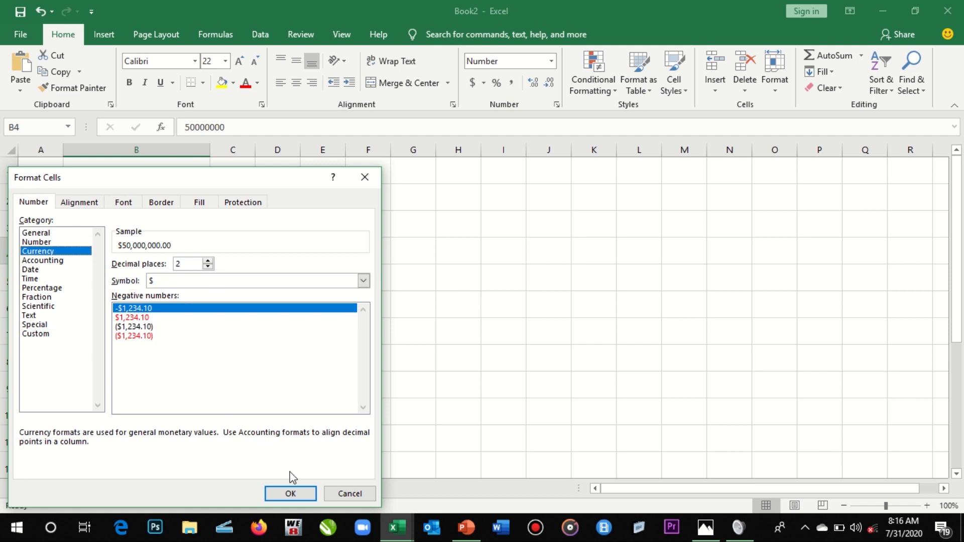
{"action": "left_click", "coordinate": [301, 492]}
{"action": "left_click", "coordinate": [305, 352]}
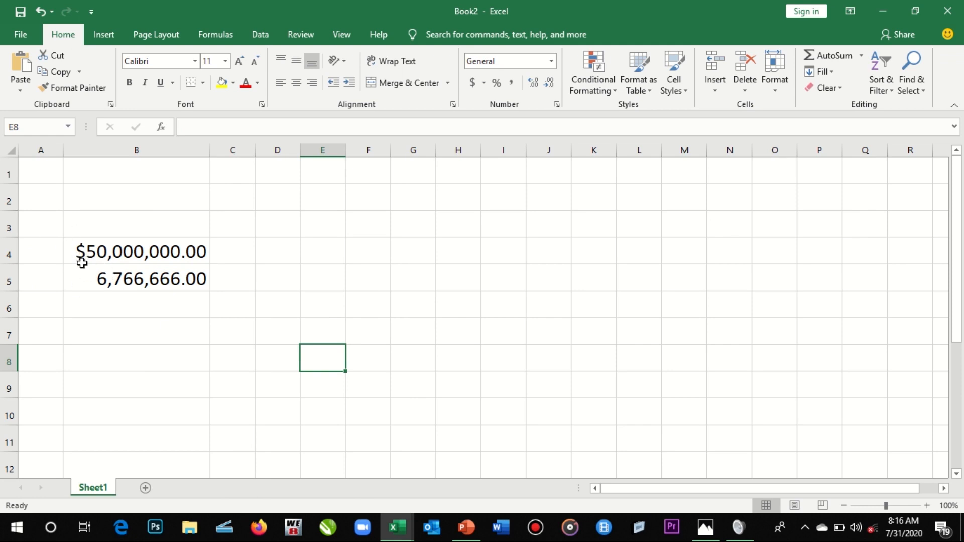
Format the whole of column B as Currency with the $ symbol and 2 decimal places
{"action": "right_click", "coordinate": [139, 150]}
{"action": "left_click", "coordinate": [182, 306]}
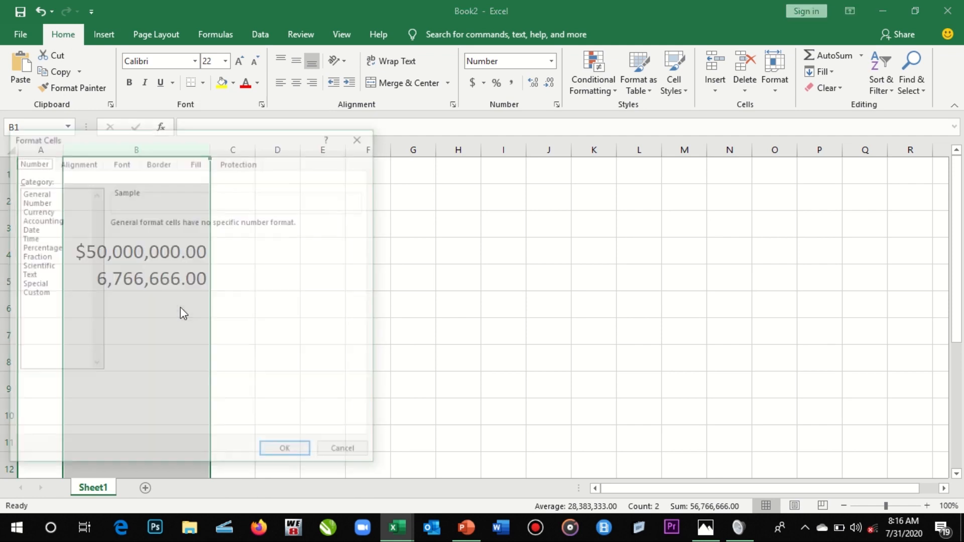
{"action": "left_click", "coordinate": [35, 211]}
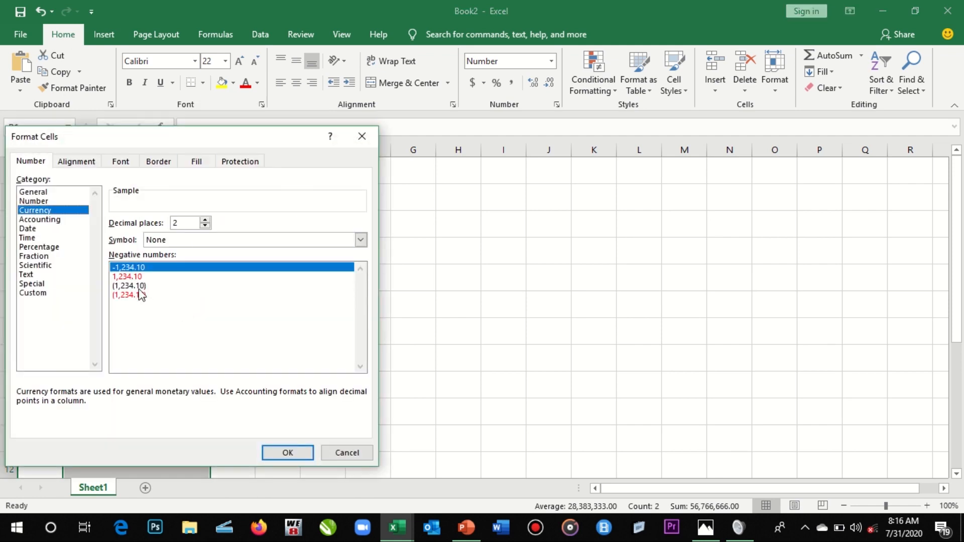
{"action": "left_click", "coordinate": [361, 240]}
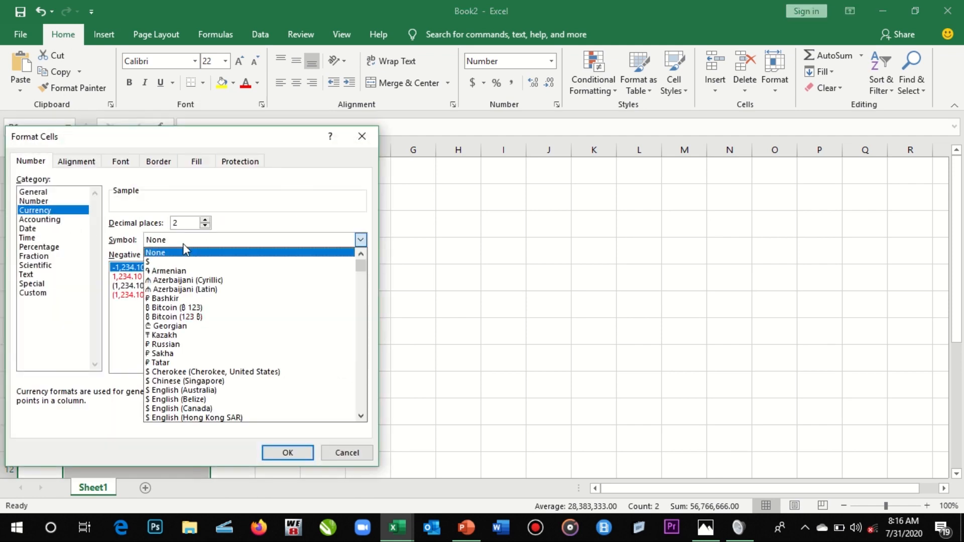
{"action": "left_click", "coordinate": [173, 260]}
{"action": "left_click", "coordinate": [287, 453]}
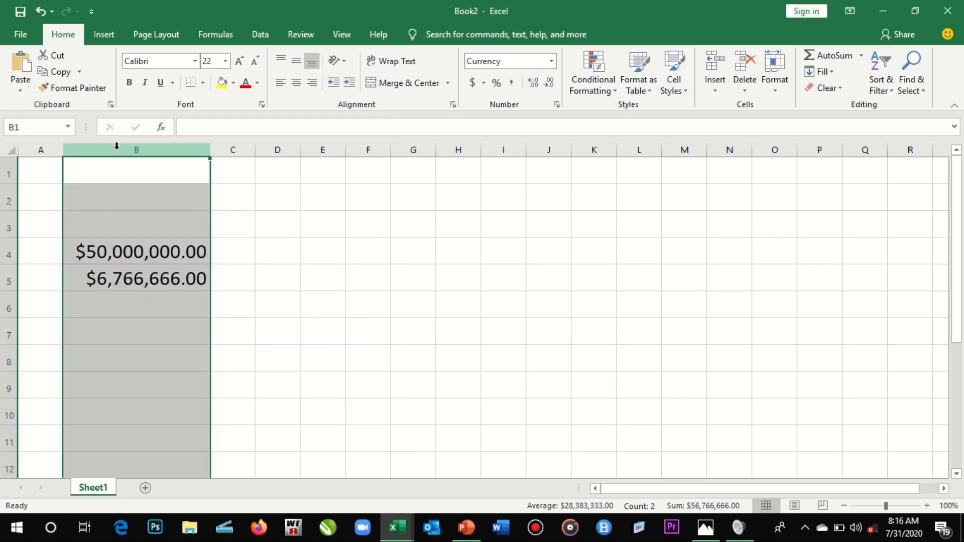
Change the currency symbol of column B to Bitcoin (₿ 123) with 6 decimal places, and select cell D4
{"action": "right_click", "coordinate": [126, 235]}
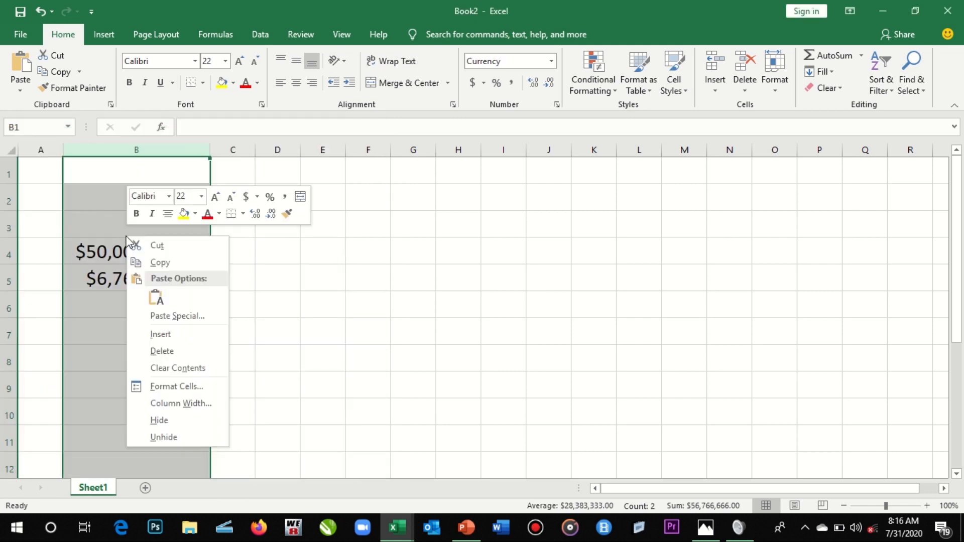
{"action": "left_click", "coordinate": [167, 386]}
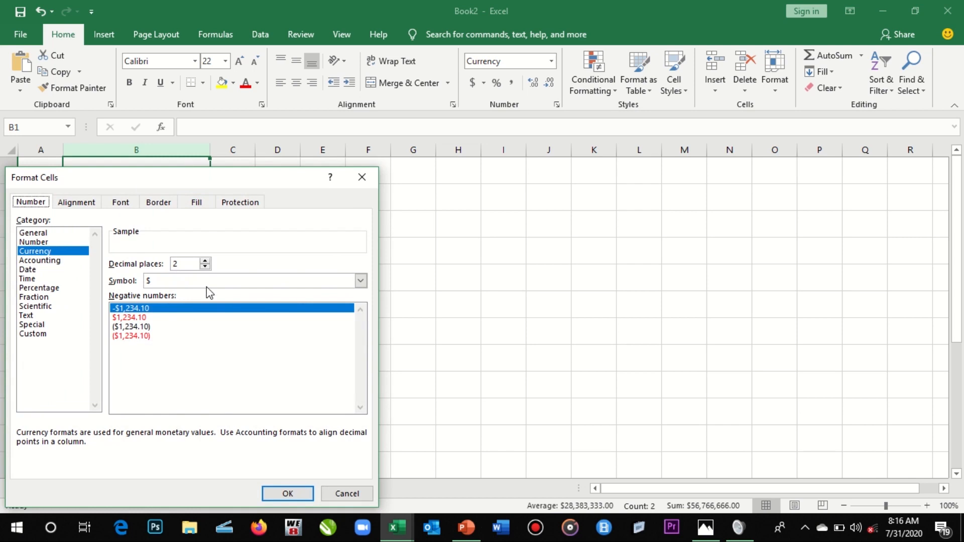
{"action": "left_click", "coordinate": [186, 283]}
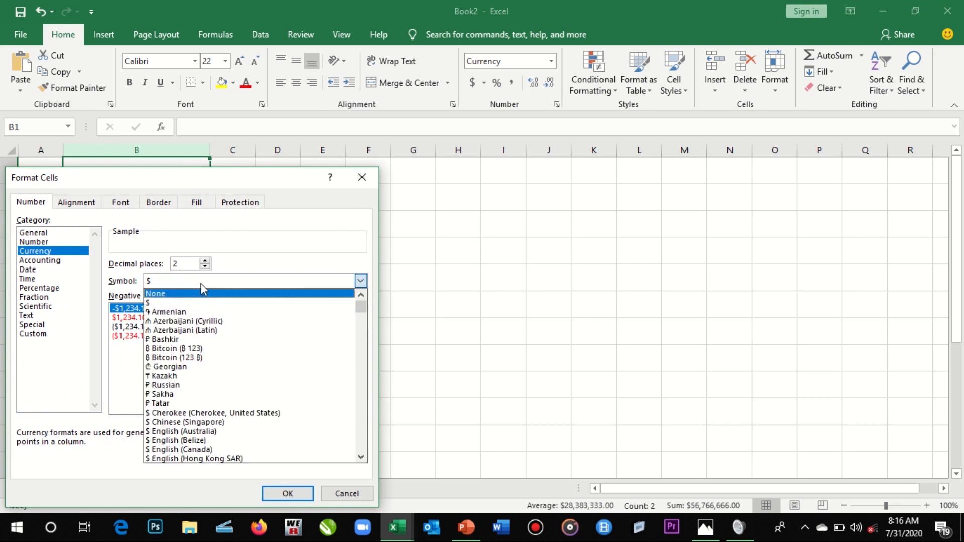
{"action": "left_click", "coordinate": [173, 350]}
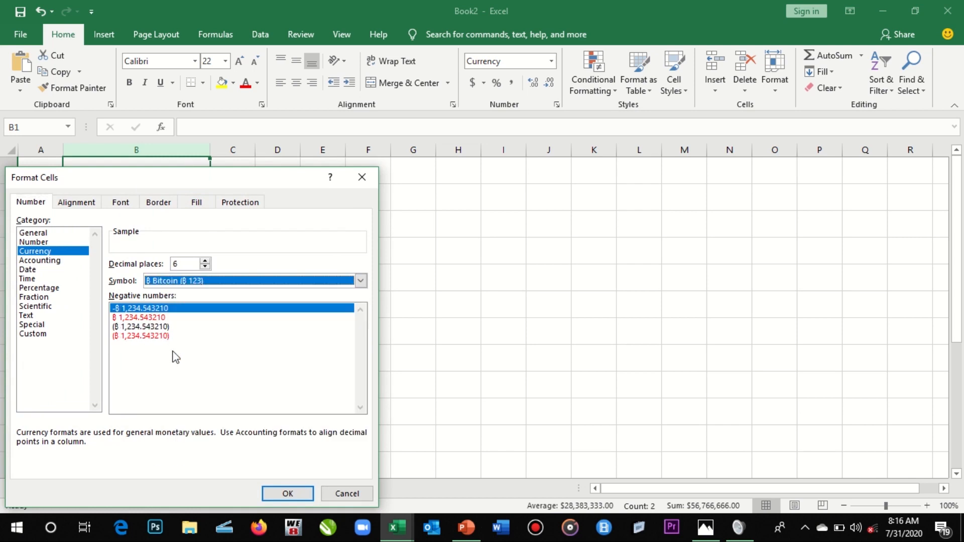
{"action": "left_click", "coordinate": [300, 500]}
{"action": "left_click", "coordinate": [258, 242]}
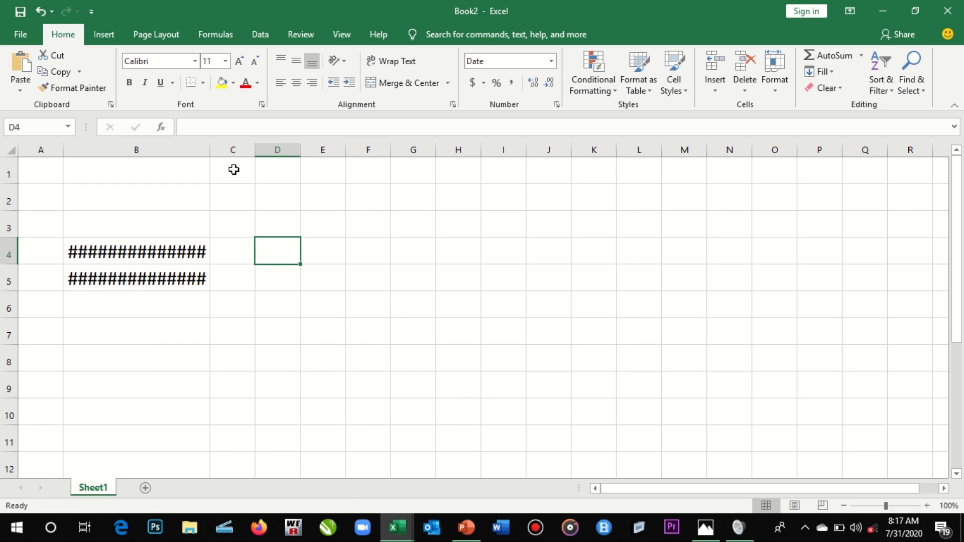
Widen column B enough to show its full currency values, and select cell B4
{"action": "left_click_drag", "start_coordinate": [210, 153], "coordinate": [277, 150]}
{"action": "left_click", "coordinate": [216, 284]}
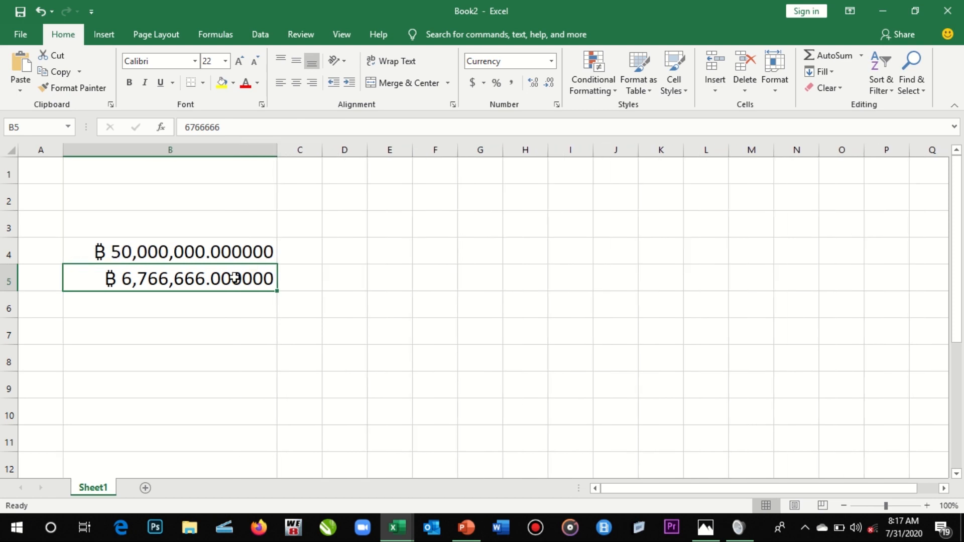
{"action": "left_click", "coordinate": [187, 257]}
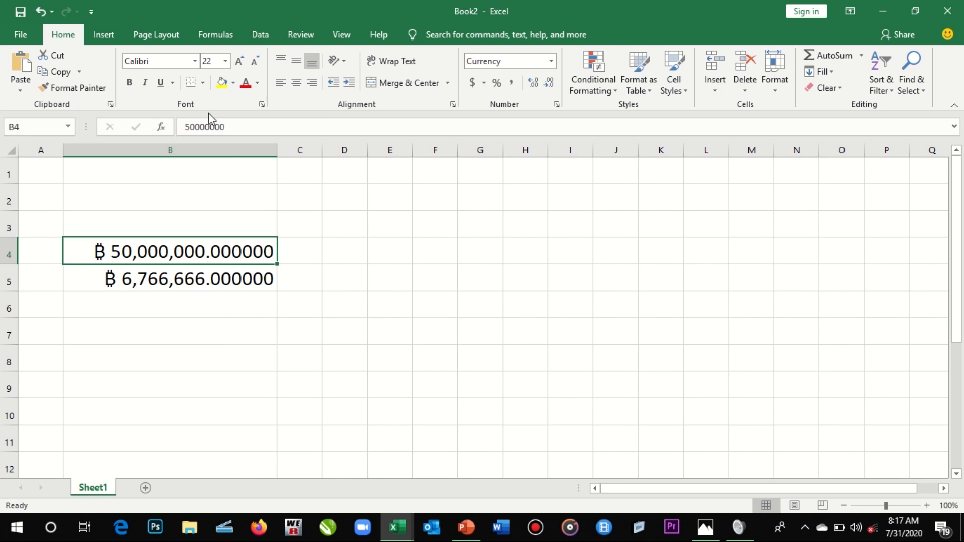
Change the currency symbol of column B to ₦ Yoruba with 2 decimal places, and select cell D6
{"action": "left_click", "coordinate": [190, 150]}
{"action": "right_click", "coordinate": [190, 151]}
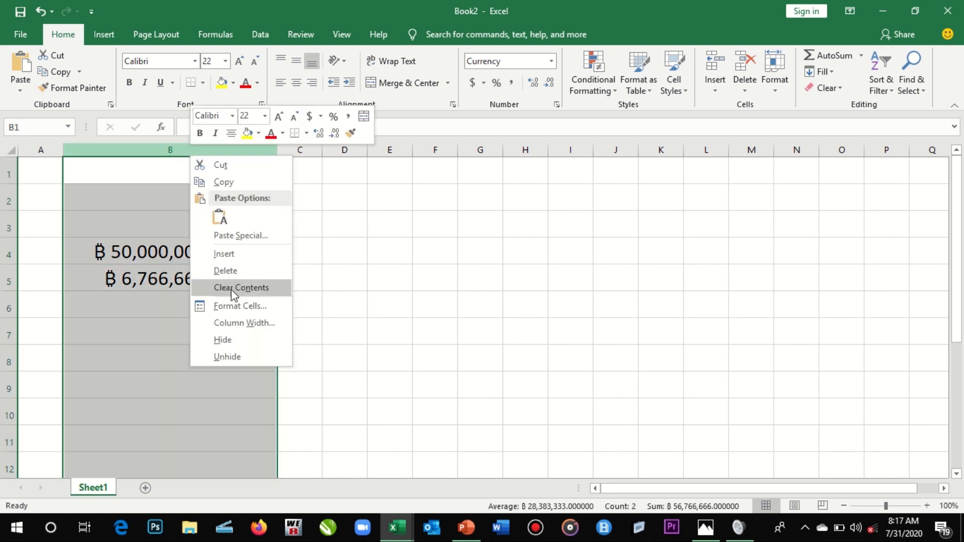
{"action": "left_click", "coordinate": [231, 304]}
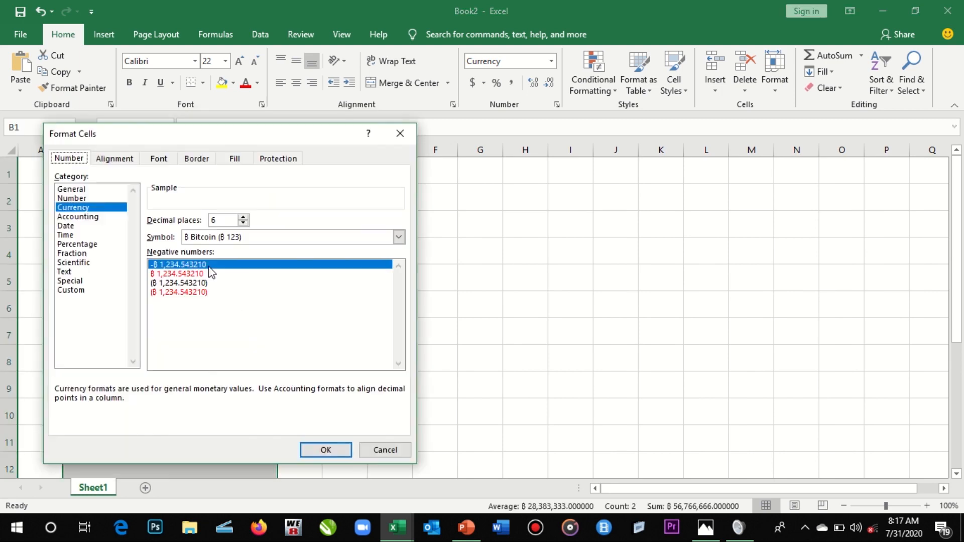
{"action": "left_click", "coordinate": [399, 237]}
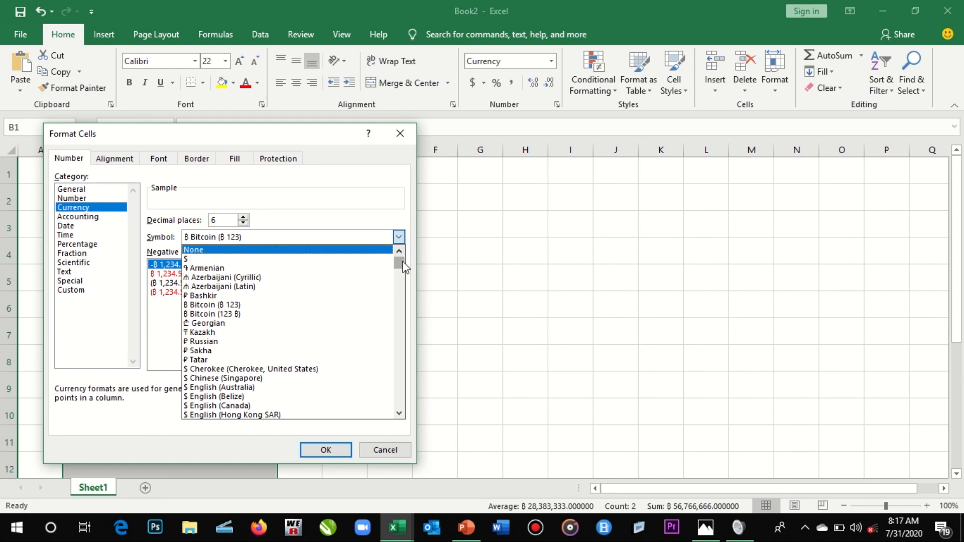
{"action": "mouse_move", "coordinate": [403, 263]}
{"action": "left_mouse_down"}
{"action": "mouse_move", "coordinate": [400, 340]}
{"action": "mouse_move", "coordinate": [396, 266]}
{"action": "mouse_move", "coordinate": [399, 277]}
{"action": "left_mouse_up"}
{"action": "left_click", "coordinate": [401, 414]}
{"action": "left_click", "coordinate": [401, 413]}
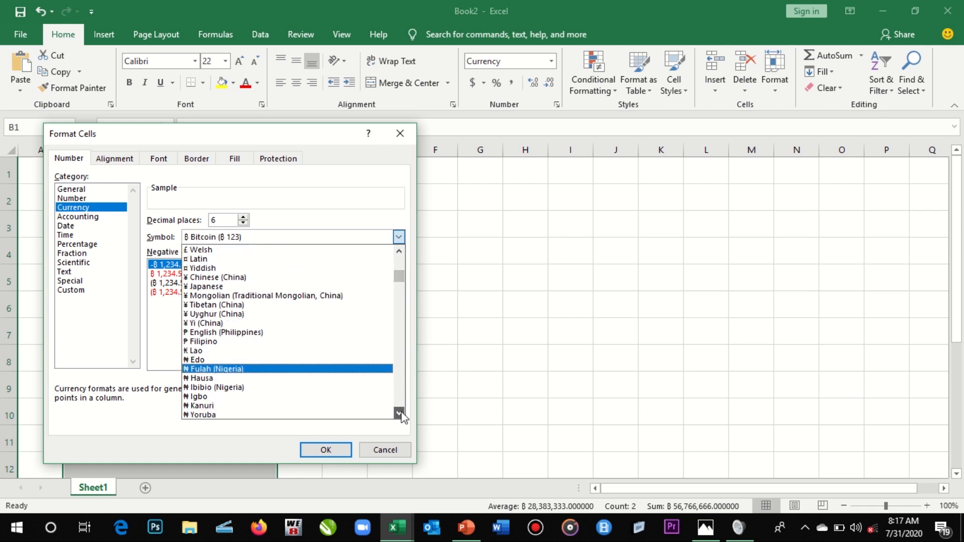
{"action": "left_click", "coordinate": [401, 414]}
{"action": "left_click", "coordinate": [401, 414]}
{"action": "left_click", "coordinate": [401, 414]}
{"action": "left_click", "coordinate": [400, 414]}
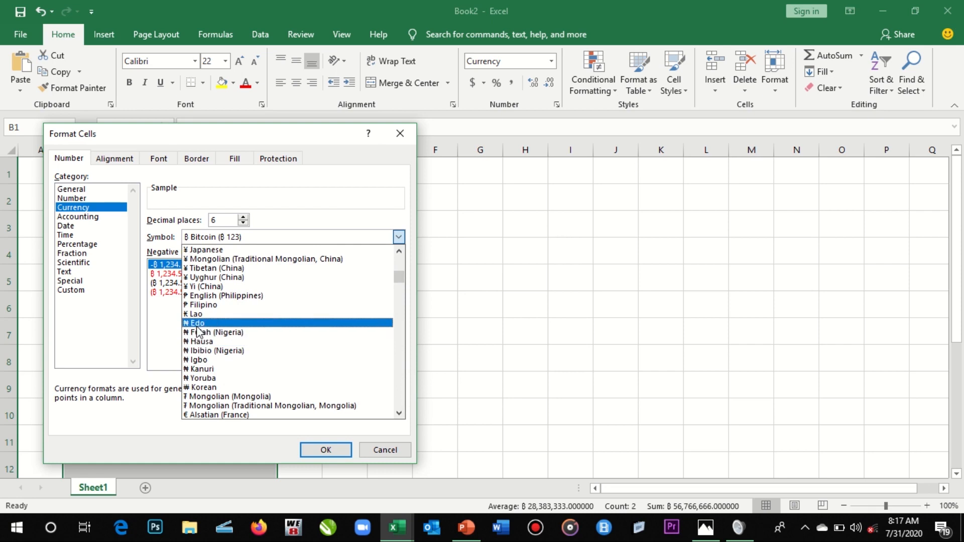
{"action": "left_click", "coordinate": [215, 380]}
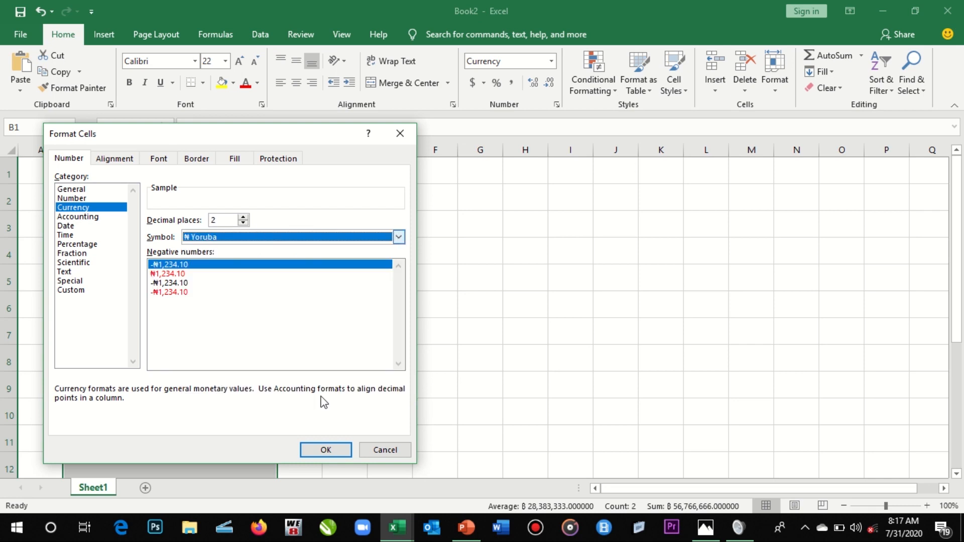
{"action": "left_click", "coordinate": [322, 452]}
{"action": "left_click", "coordinate": [345, 306]}
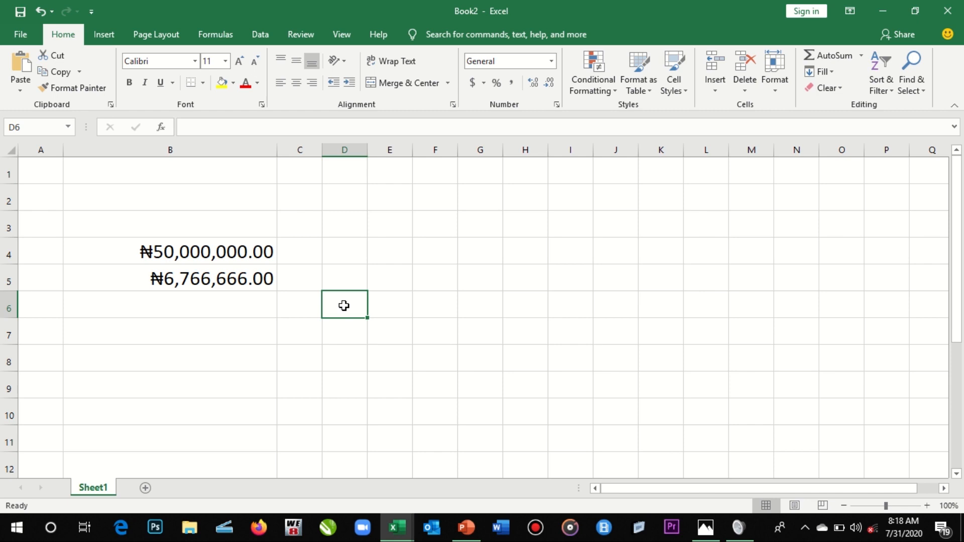
Format the whole of column B as Accounting with the $ symbol and 2 decimal places
{"action": "left_click", "coordinate": [165, 151]}
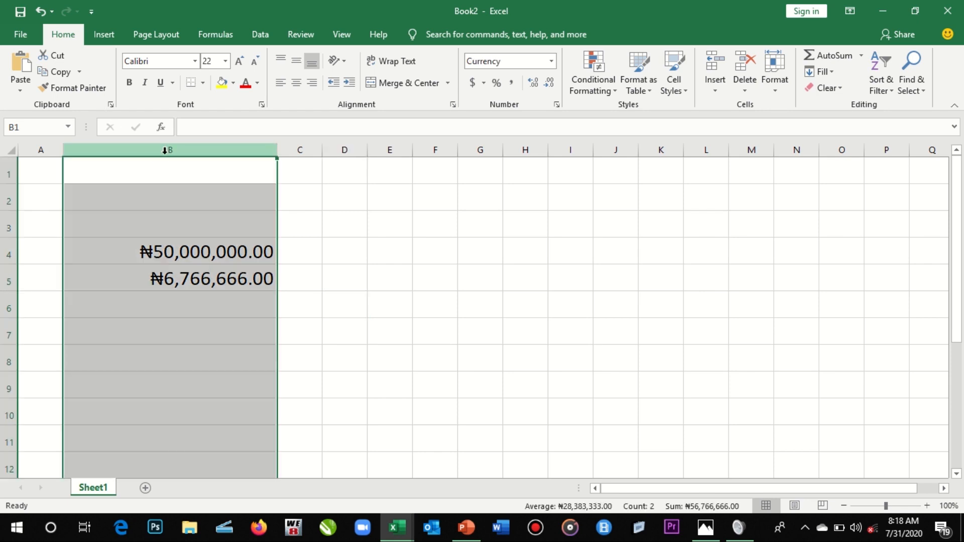
{"action": "right_click", "coordinate": [172, 200]}
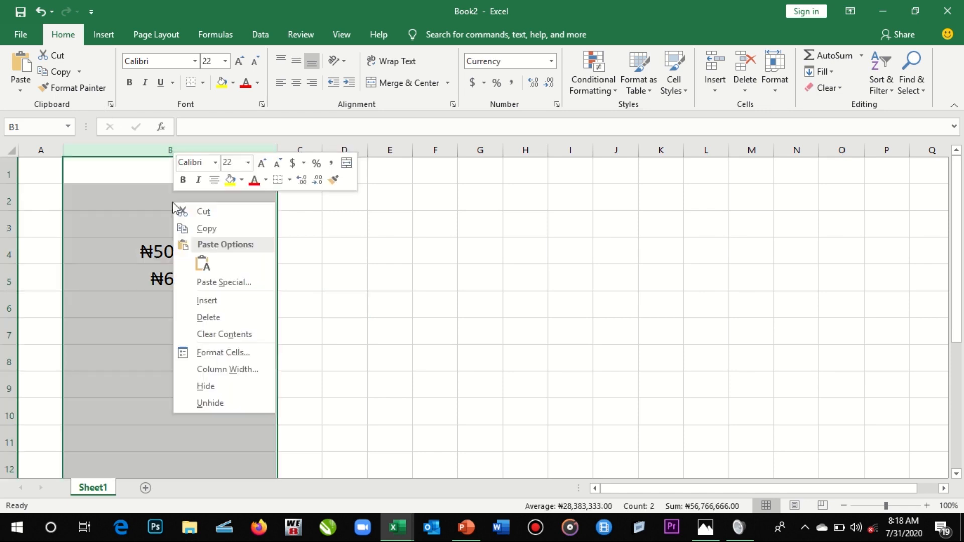
{"action": "left_click", "coordinate": [221, 353]}
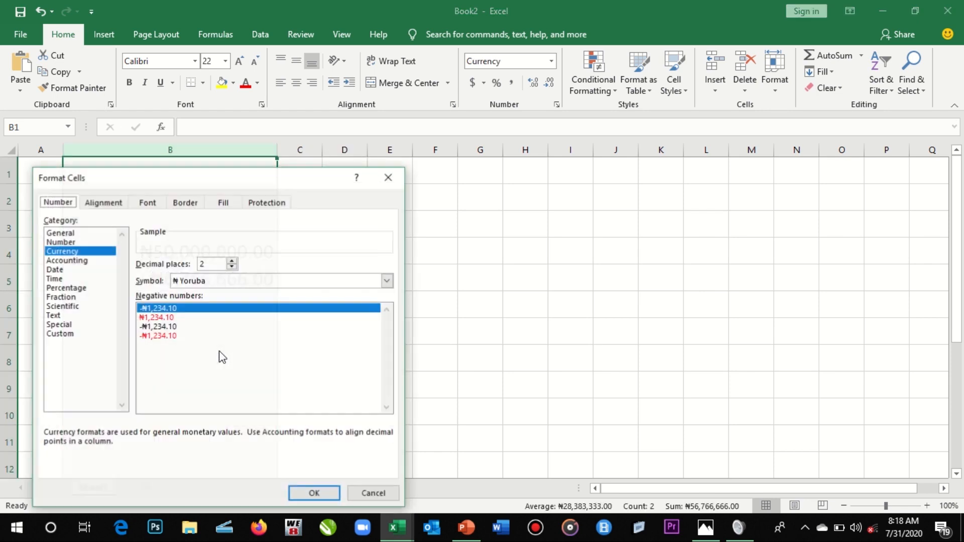
{"action": "left_click", "coordinate": [71, 261]}
{"action": "left_click", "coordinate": [253, 284]}
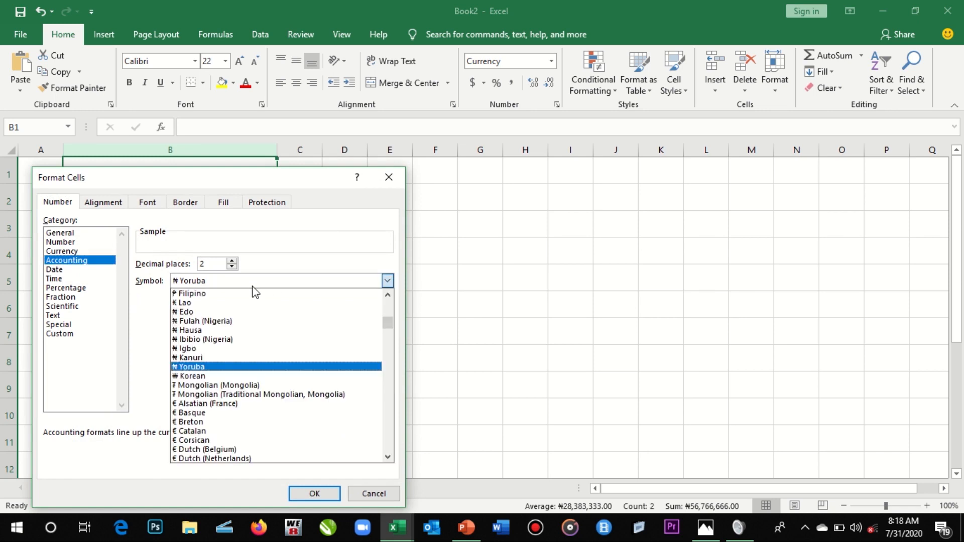
{"action": "left_click", "coordinate": [252, 286]}
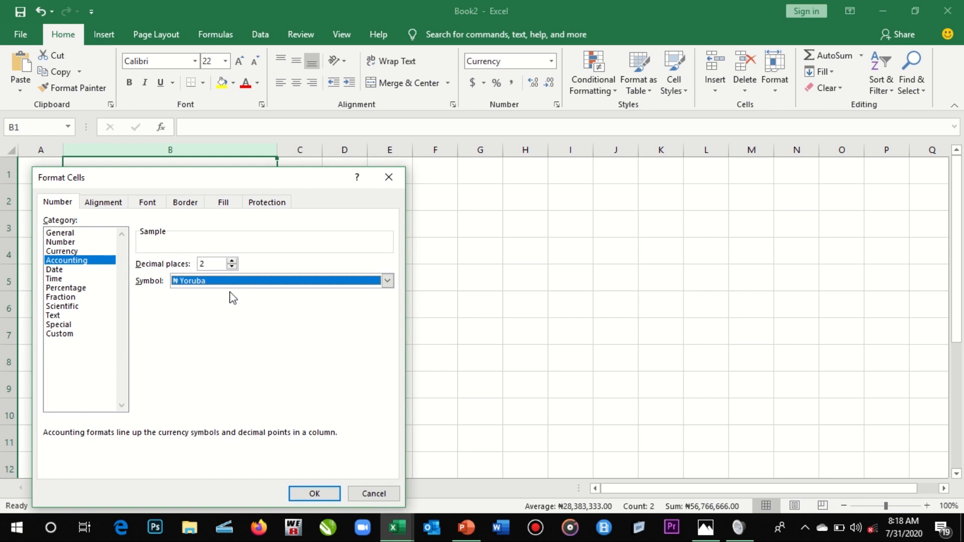
{"action": "left_click", "coordinate": [224, 279]}
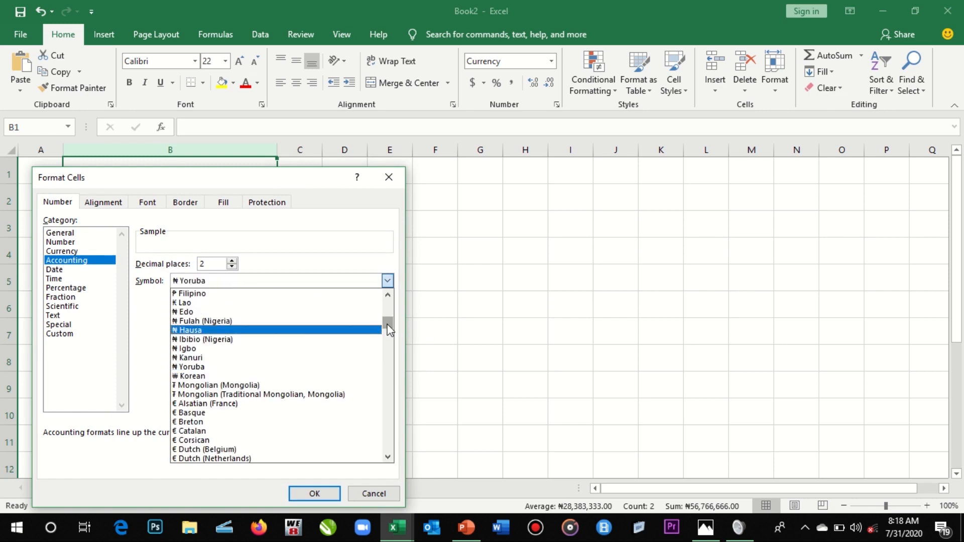
{"action": "left_click_drag", "start_coordinate": [387, 325], "coordinate": [388, 296]}
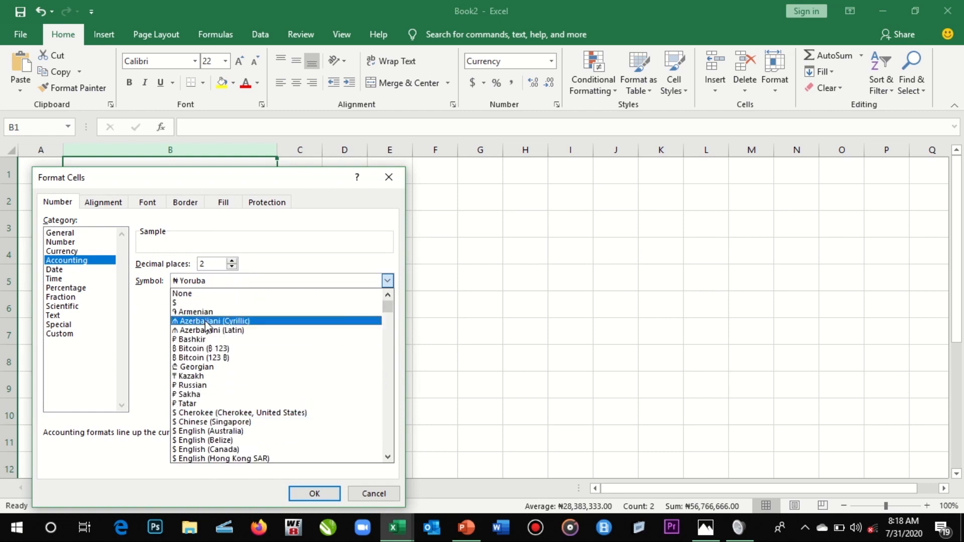
{"action": "left_click", "coordinate": [193, 304]}
{"action": "left_click", "coordinate": [311, 493]}
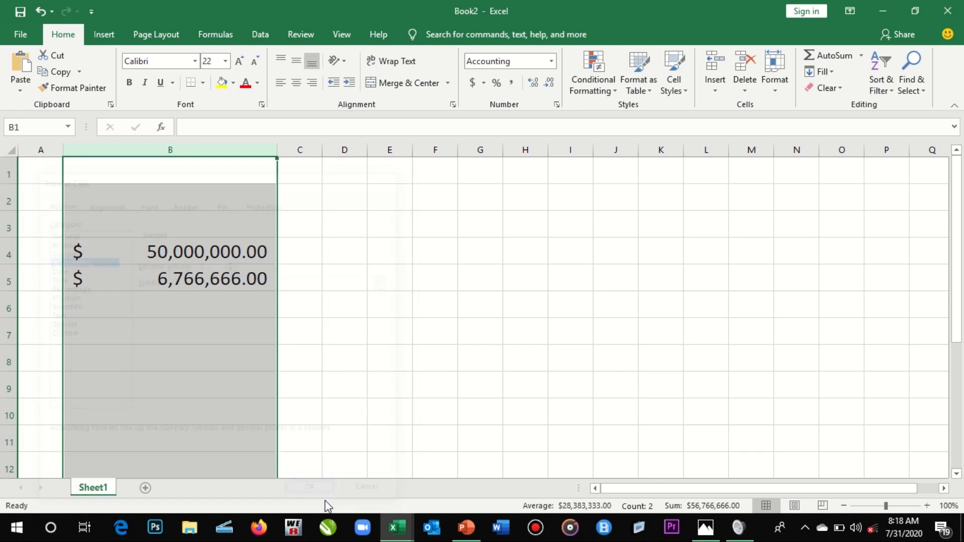
{"action": "left_click", "coordinate": [371, 258]}
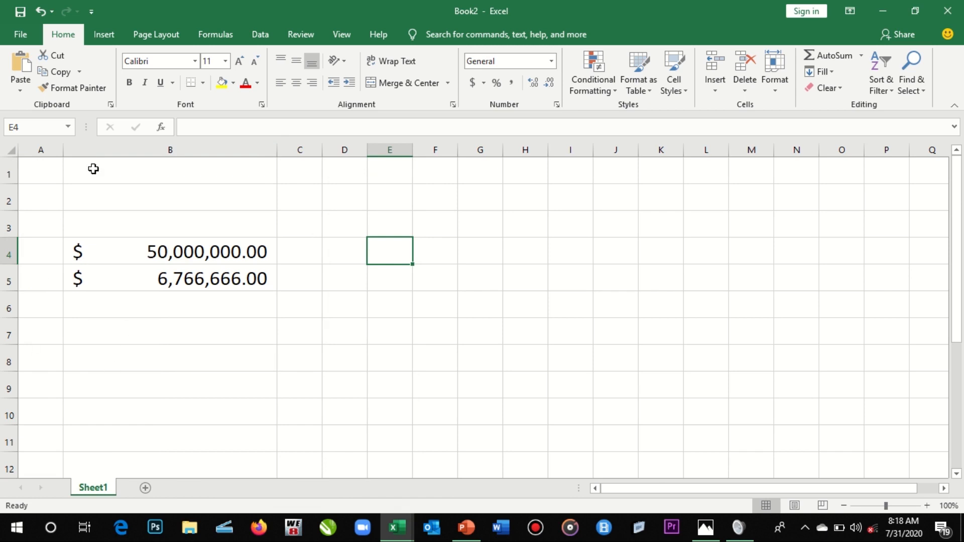
Undo the Accounting format on column B, and select cell B4
{"action": "key", "text": "ctrl+z"}
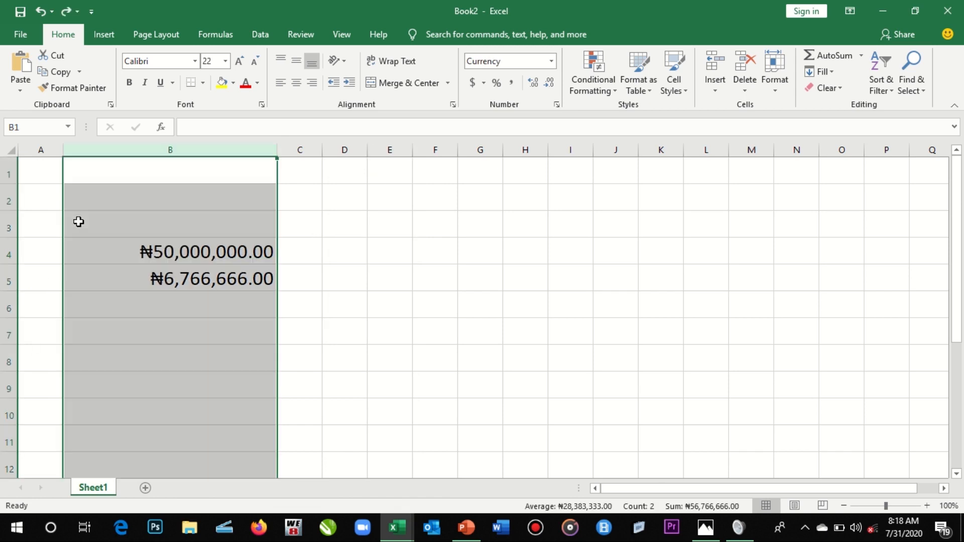
{"action": "left_click", "coordinate": [273, 329]}
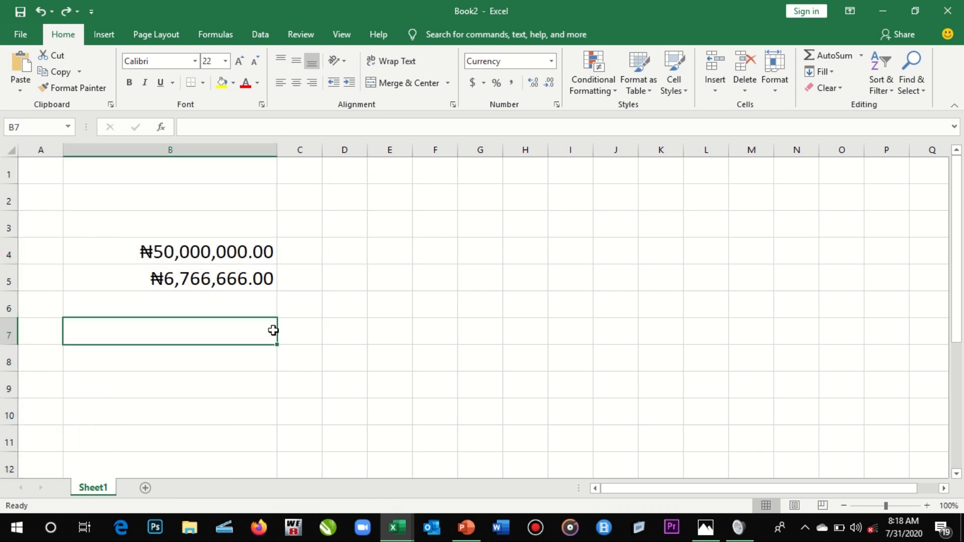
{"action": "left_click", "coordinate": [230, 285]}
{"action": "left_click", "coordinate": [172, 256]}
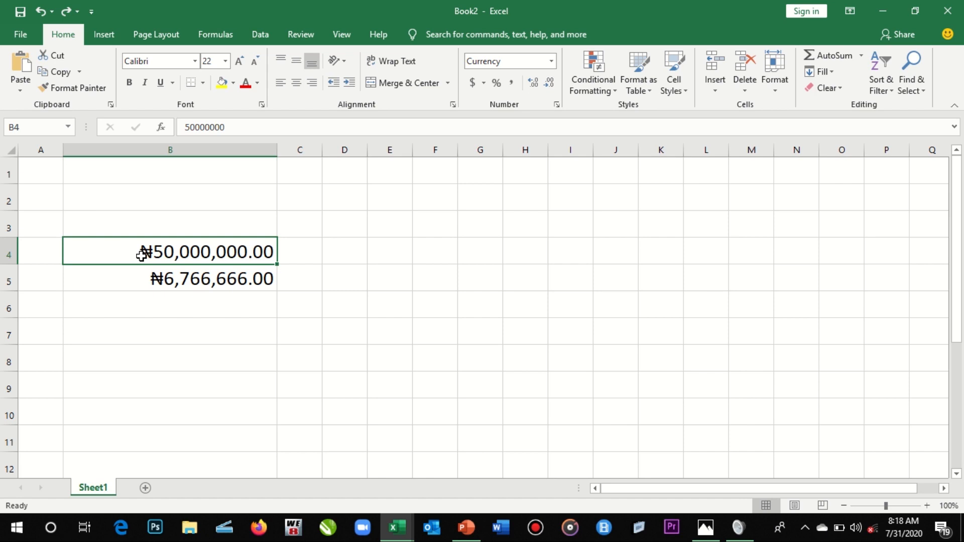
{"action": "left_click", "coordinate": [182, 153]}
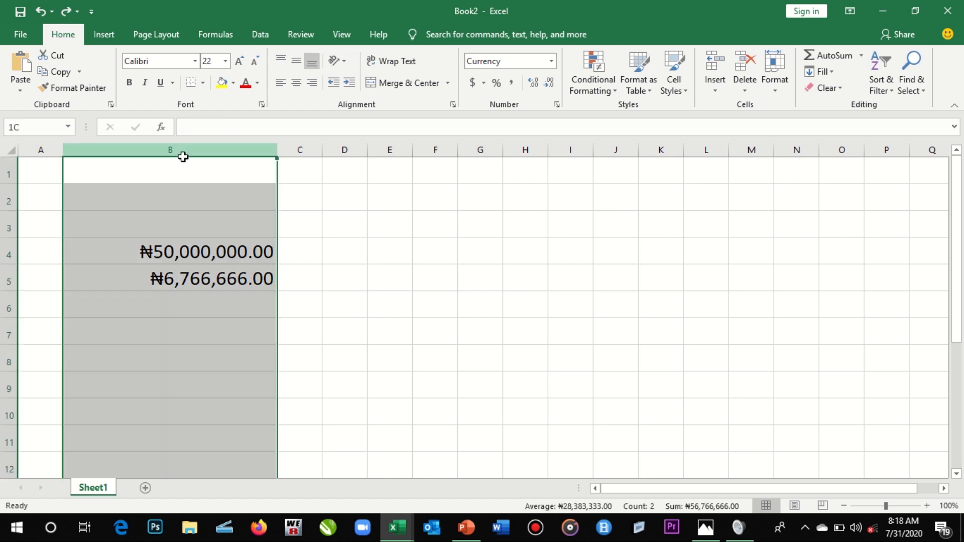
{"action": "right_click", "coordinate": [186, 207]}
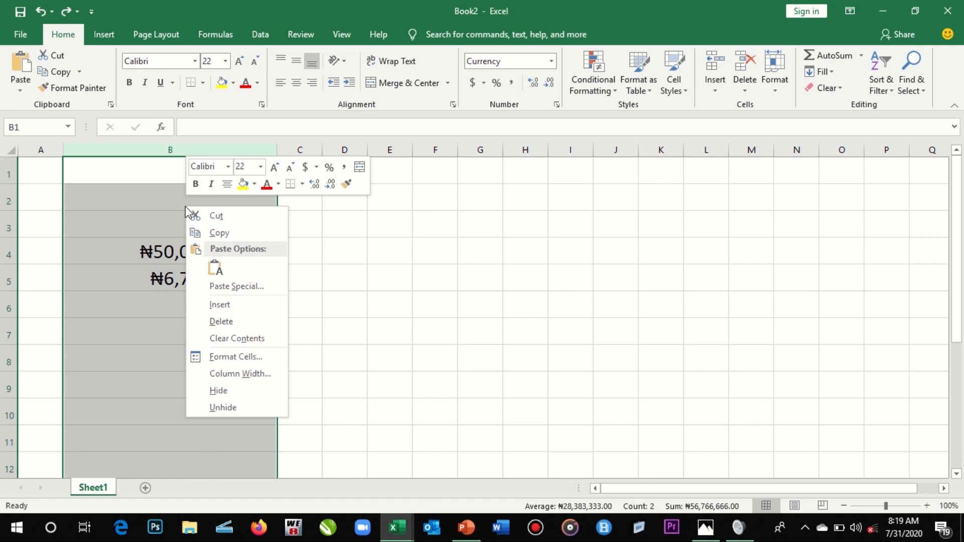
{"action": "left_click", "coordinate": [231, 359]}
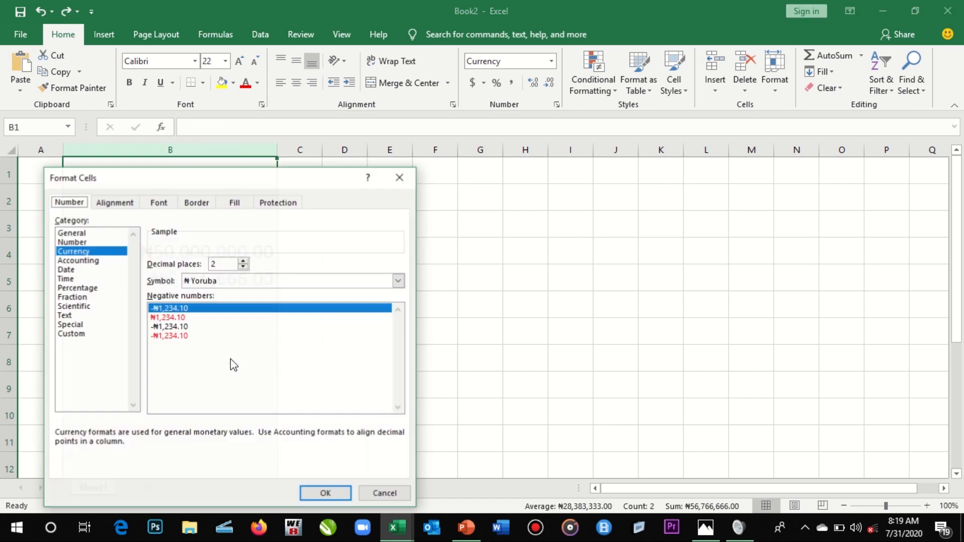
{"action": "left_click", "coordinate": [71, 271]}
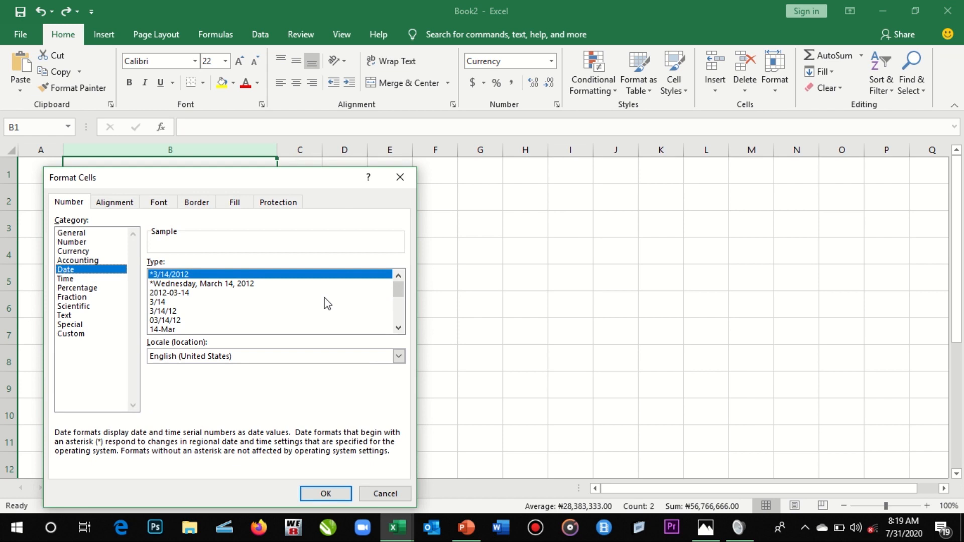
{"action": "left_click", "coordinate": [400, 177]}
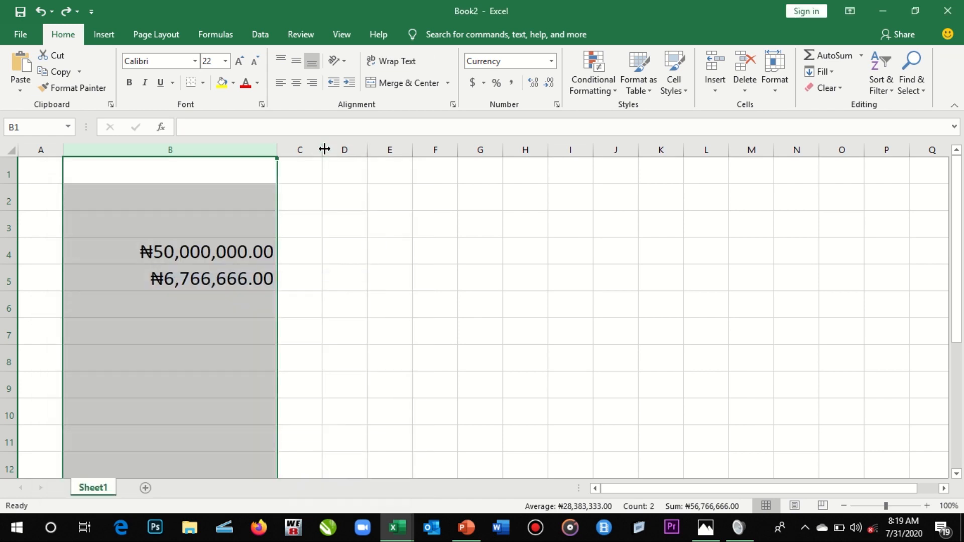
Widen column C to about three times its width and enter the date 31/7/2020 in cell C4
{"action": "left_click", "coordinate": [308, 149]}
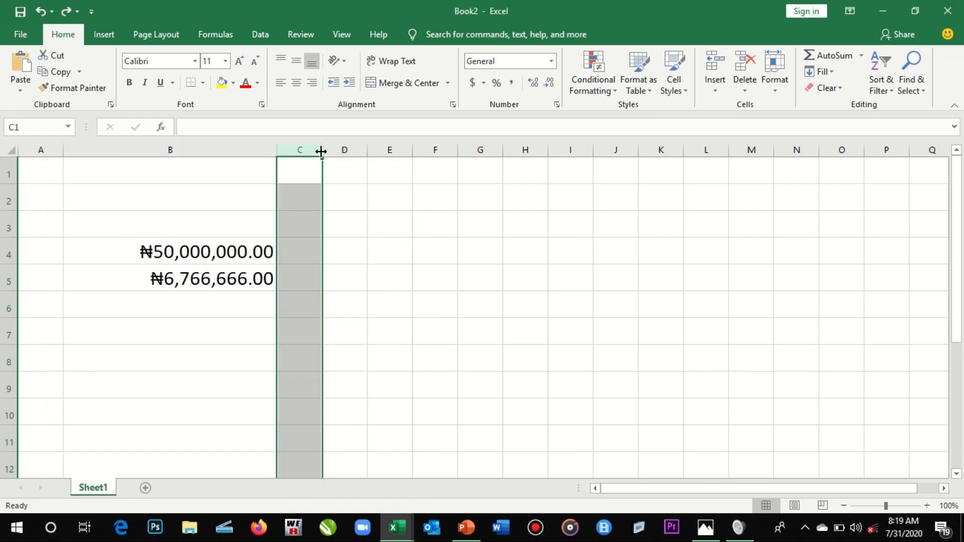
{"action": "left_click_drag", "start_coordinate": [322, 150], "coordinate": [416, 174]}
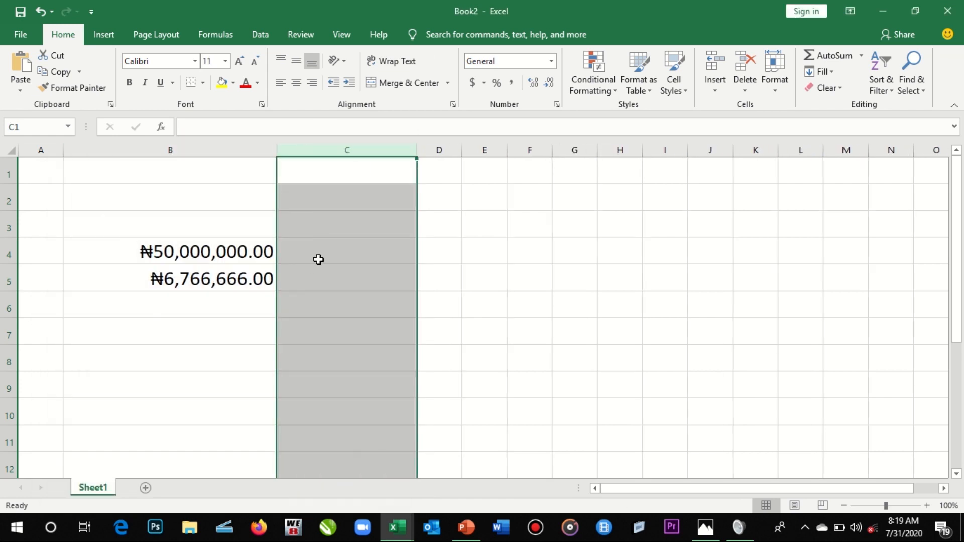
{"action": "left_click", "coordinate": [318, 259]}
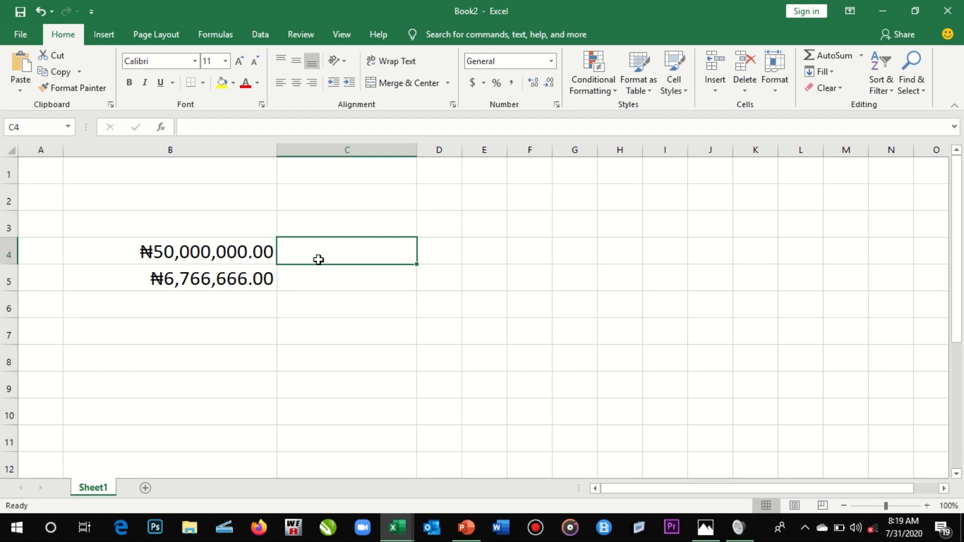
{"action": "type", "text": "3"}
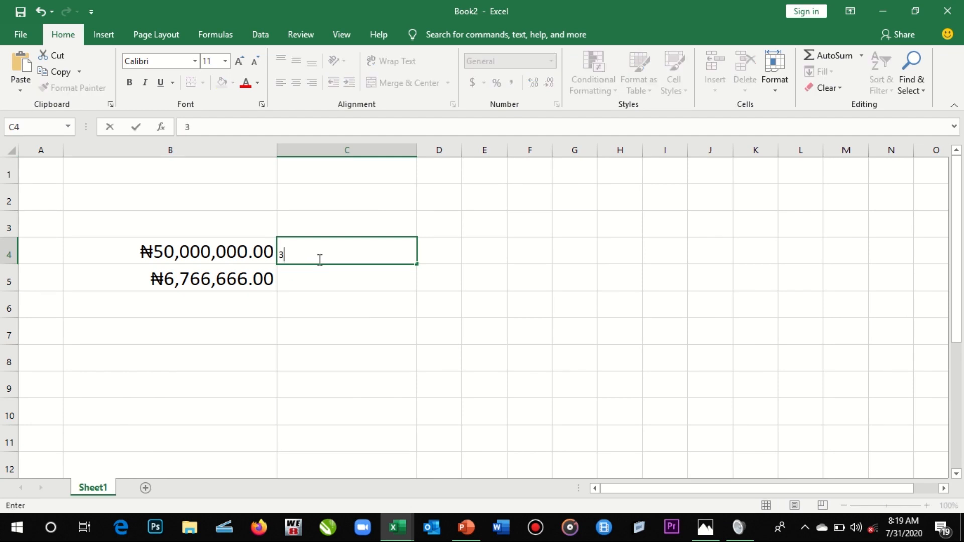
{"action": "type", "text": "1/7/2020"}
{"action": "left_click", "coordinate": [340, 294]}
{"action": "left_click", "coordinate": [330, 271]}
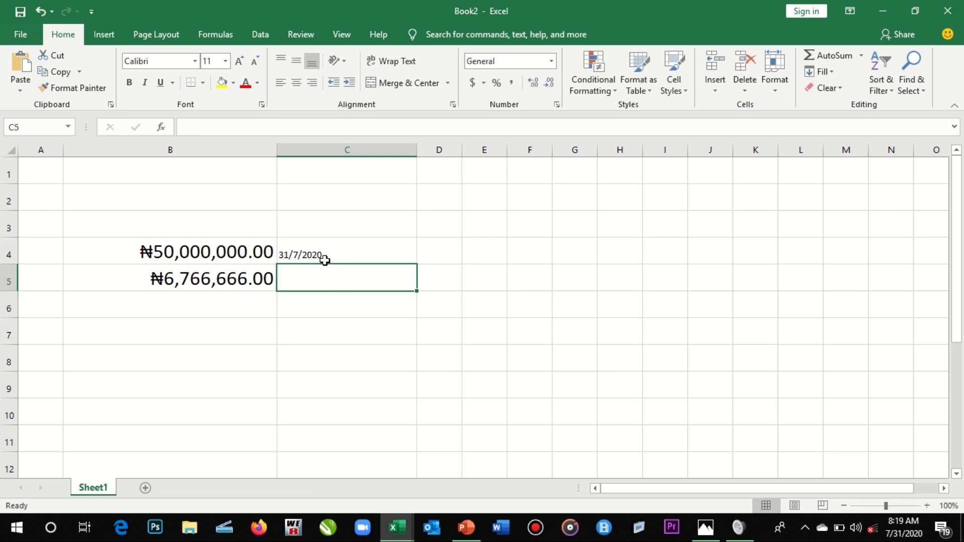
Increase the font size of the date in cell C4 to 18
{"action": "left_click", "coordinate": [322, 256]}
{"action": "left_click", "coordinate": [239, 61]}
{"action": "left_click", "coordinate": [239, 61]}
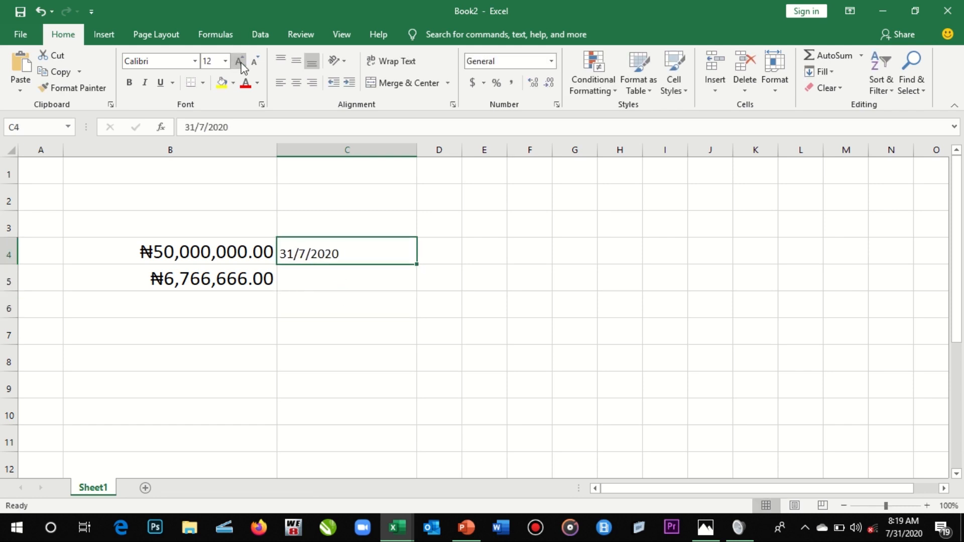
{"action": "left_click", "coordinate": [239, 61]}
{"action": "left_click", "coordinate": [239, 61]}
{"action": "left_click", "coordinate": [378, 290]}
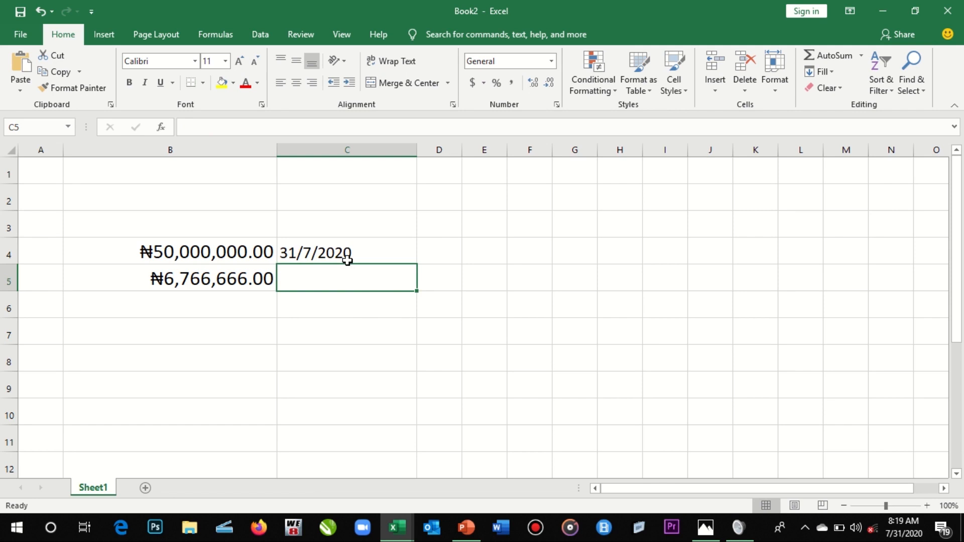
{"action": "left_click", "coordinate": [353, 147]}
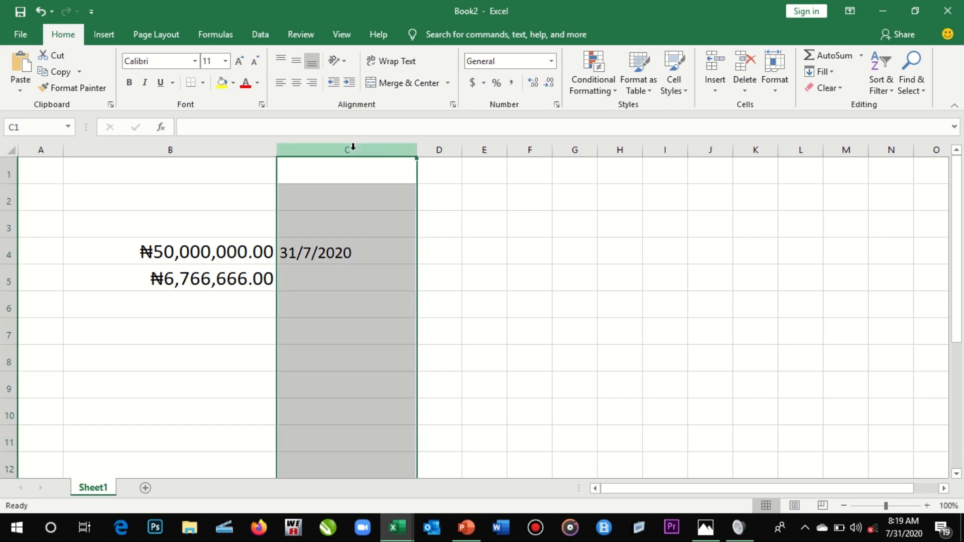
{"action": "left_click", "coordinate": [340, 243]}
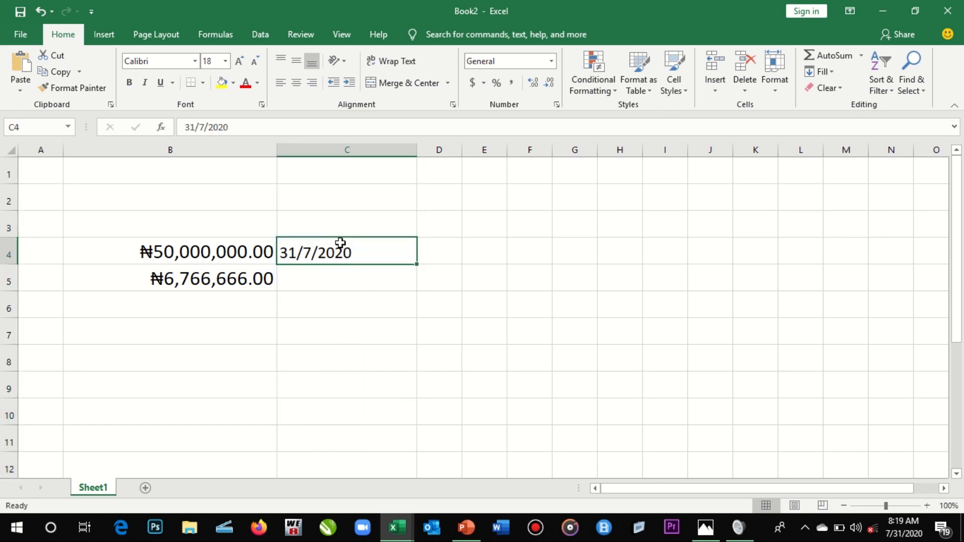
{"action": "right_click", "coordinate": [341, 243]}
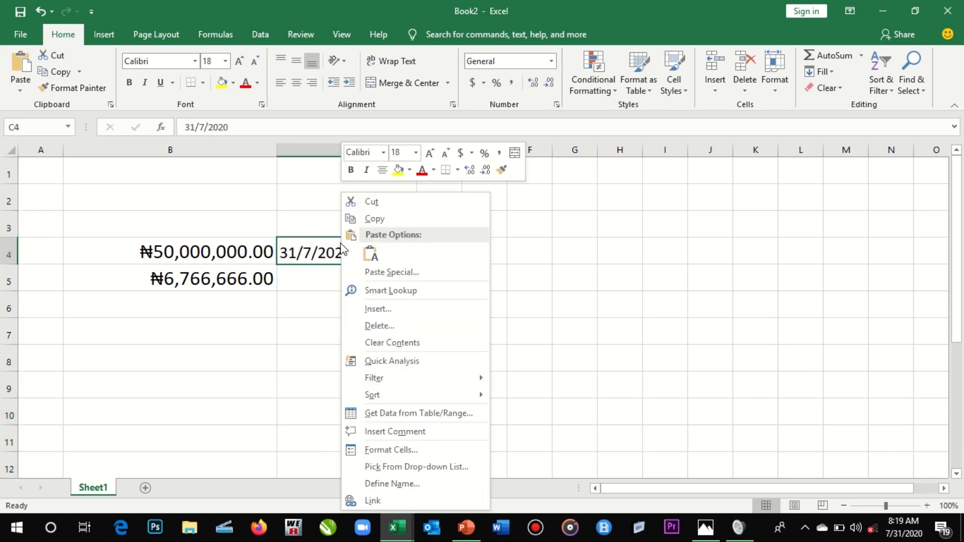
{"action": "left_click", "coordinate": [369, 455]}
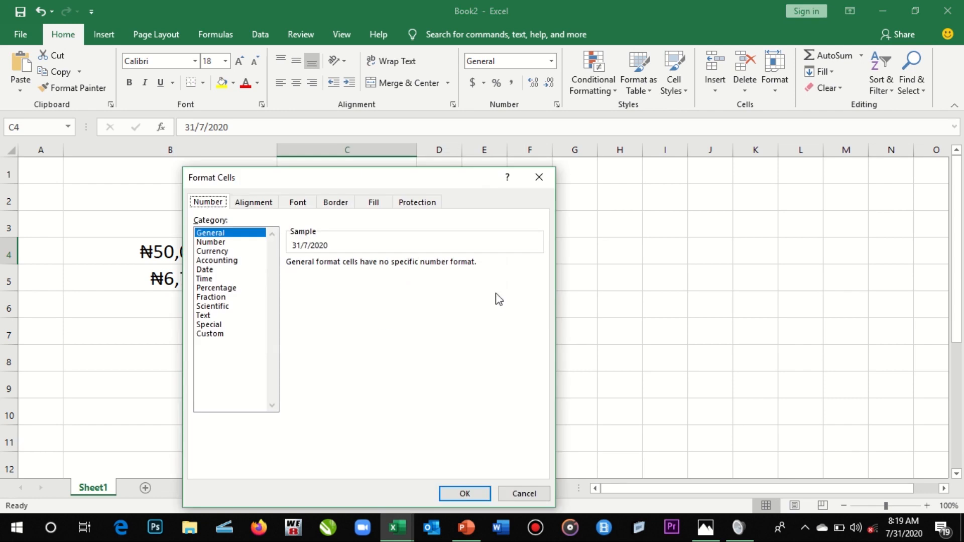
{"action": "left_click", "coordinate": [538, 187]}
Format the whole of column C as Date with the *Wednesday, March 14, 2012 type
{"action": "left_click", "coordinate": [371, 151]}
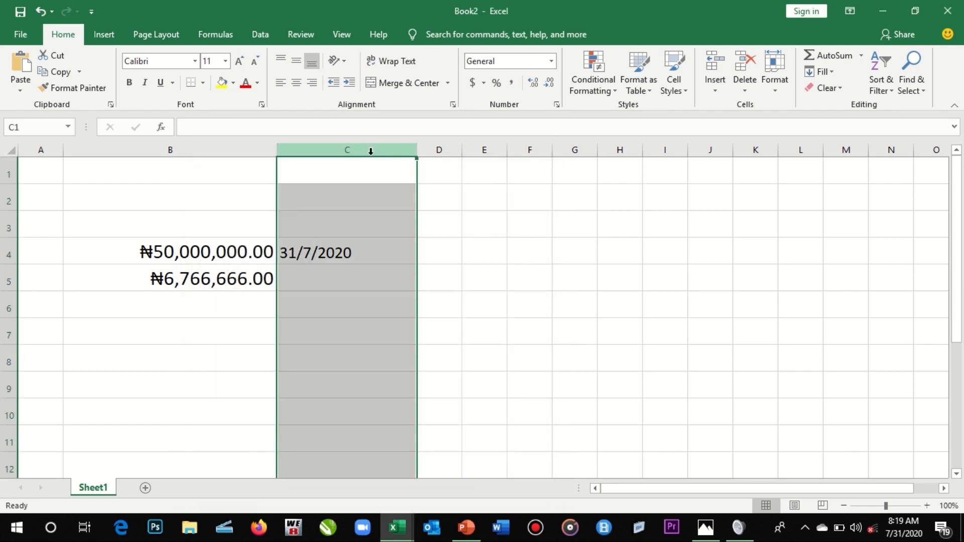
{"action": "right_click", "coordinate": [371, 151]}
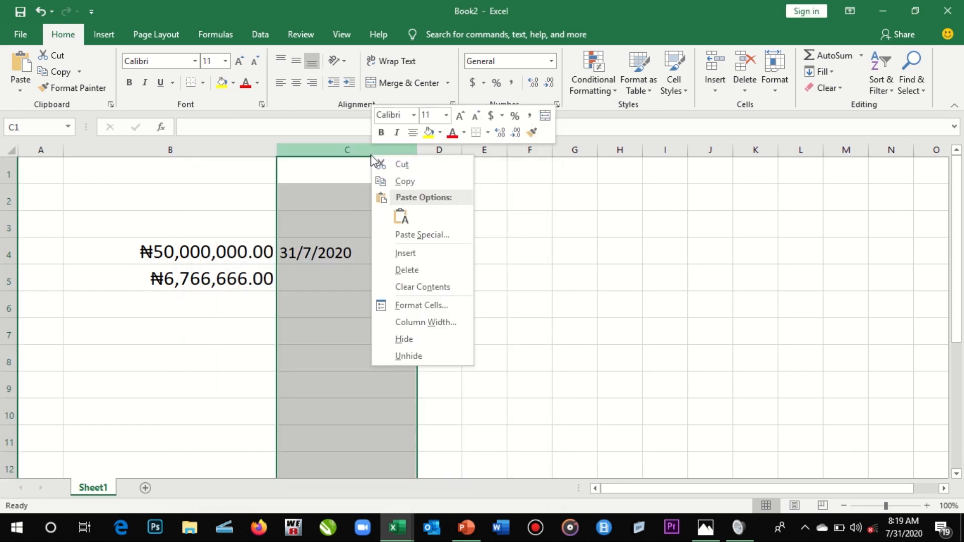
{"action": "left_click", "coordinate": [423, 309]}
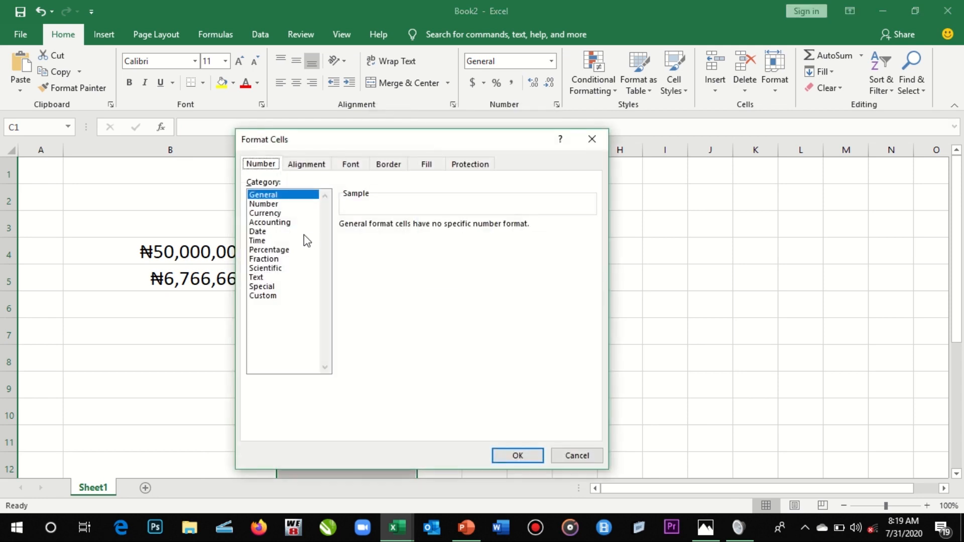
{"action": "left_click", "coordinate": [259, 232]}
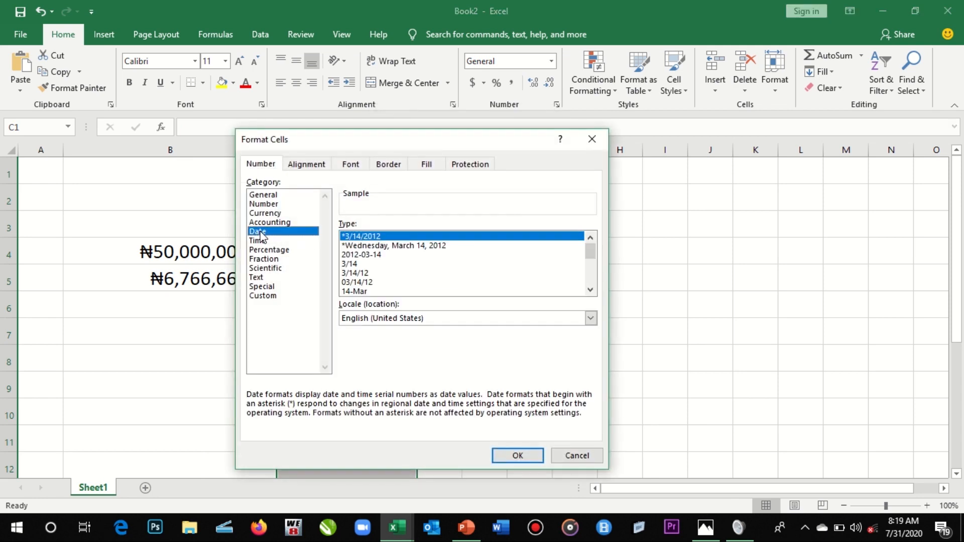
{"action": "left_click", "coordinate": [409, 247]}
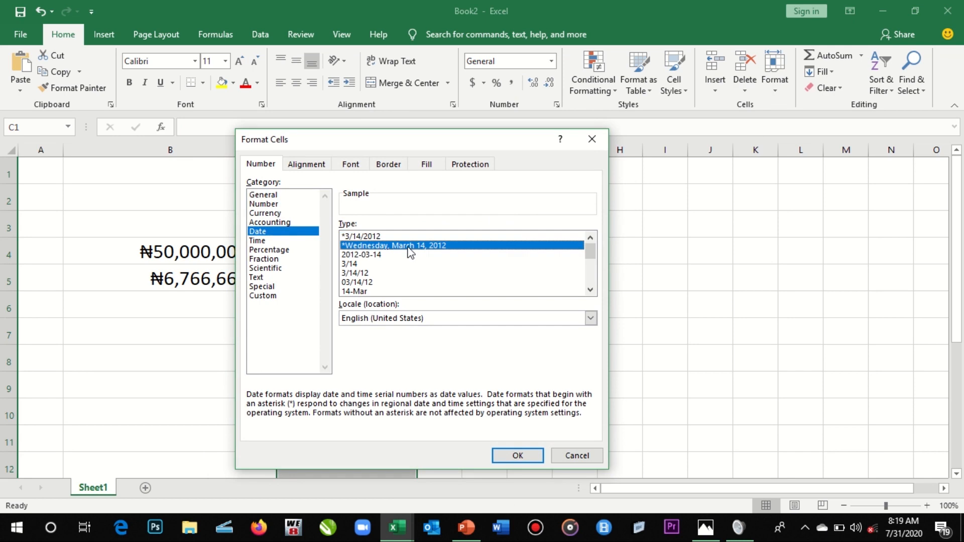
{"action": "key", "text": "Down"}
{"action": "key", "text": "Down"}
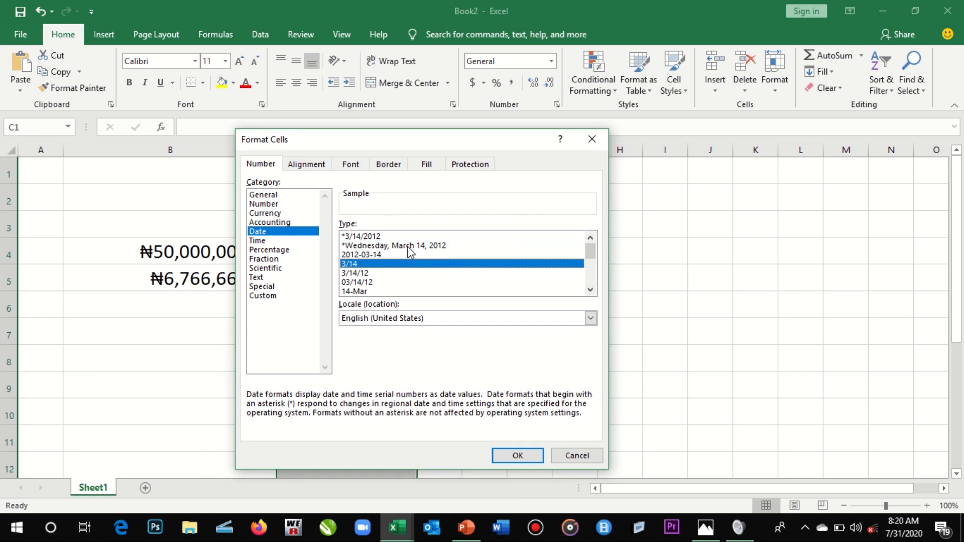
{"action": "key", "text": "Down"}
{"action": "left_click", "coordinate": [408, 247]}
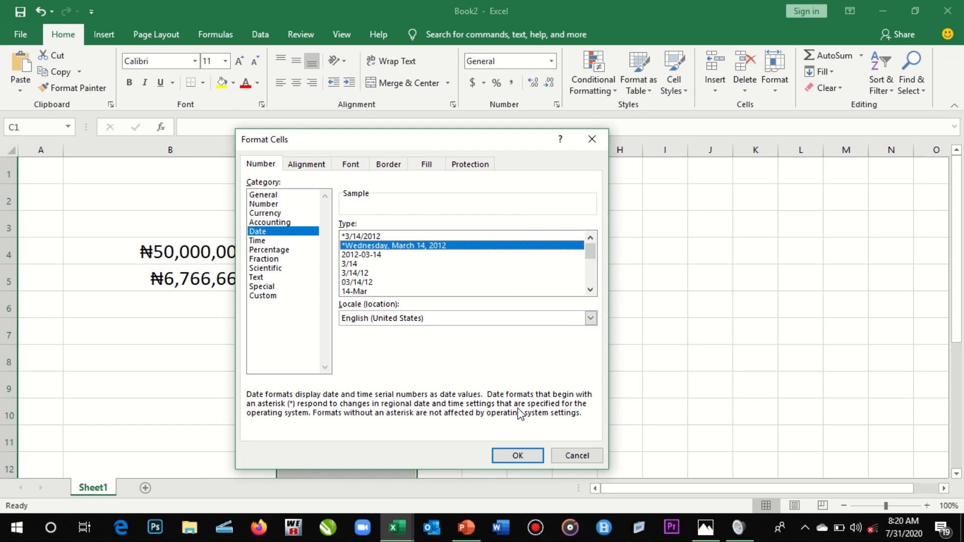
{"action": "left_click", "coordinate": [510, 455]}
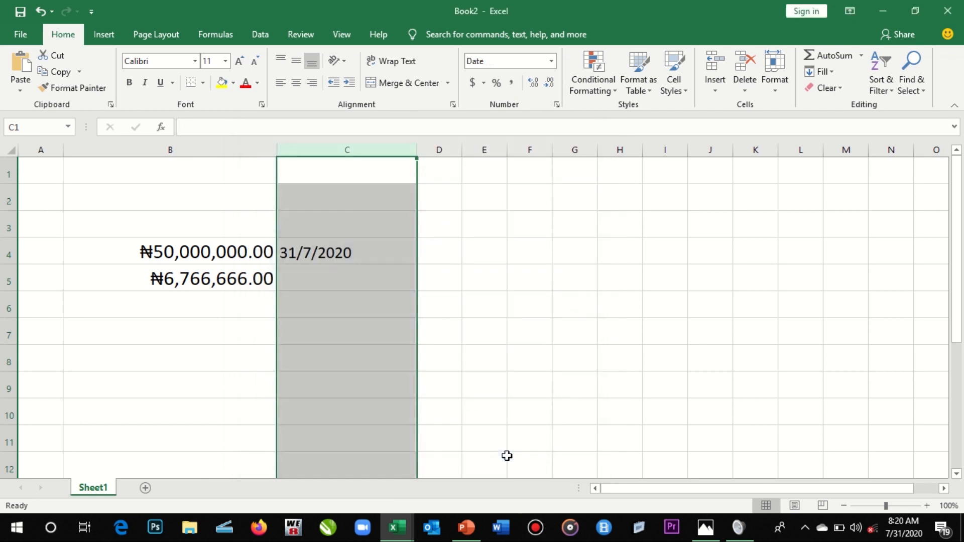
Change the date type of cell C4 to 3/14/2012, the entry just above 14-Mar-2012
{"action": "left_click", "coordinate": [368, 248]}
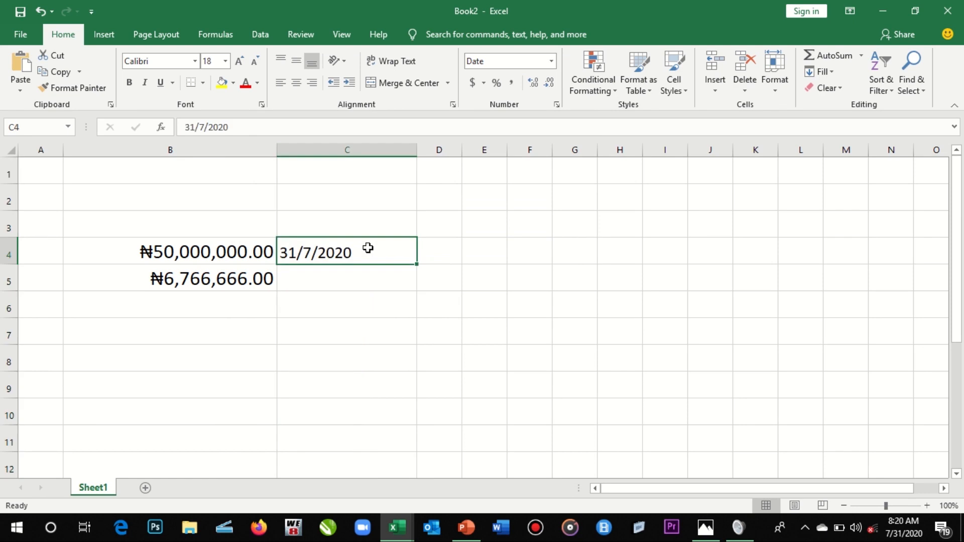
{"action": "right_click", "coordinate": [368, 248]}
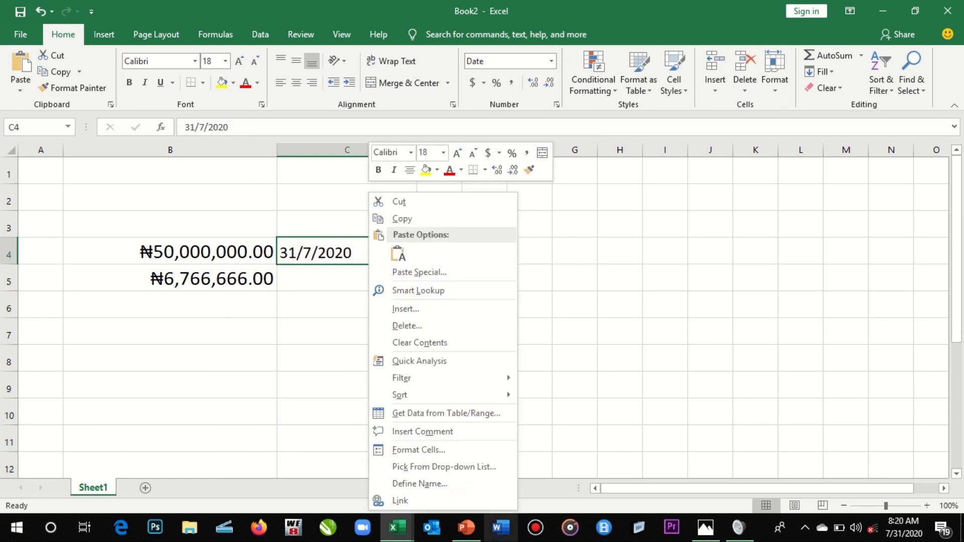
{"action": "left_click", "coordinate": [426, 447]}
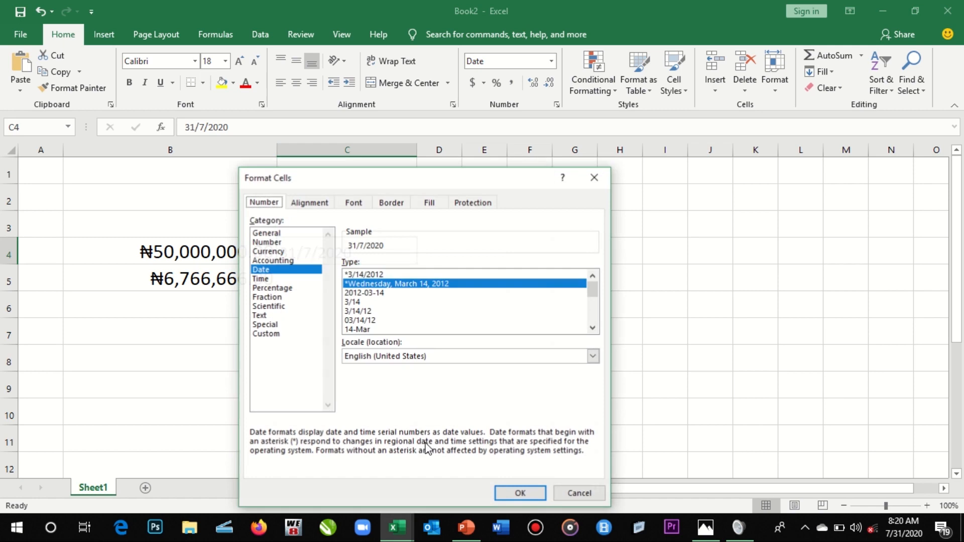
{"action": "left_click", "coordinate": [372, 294]}
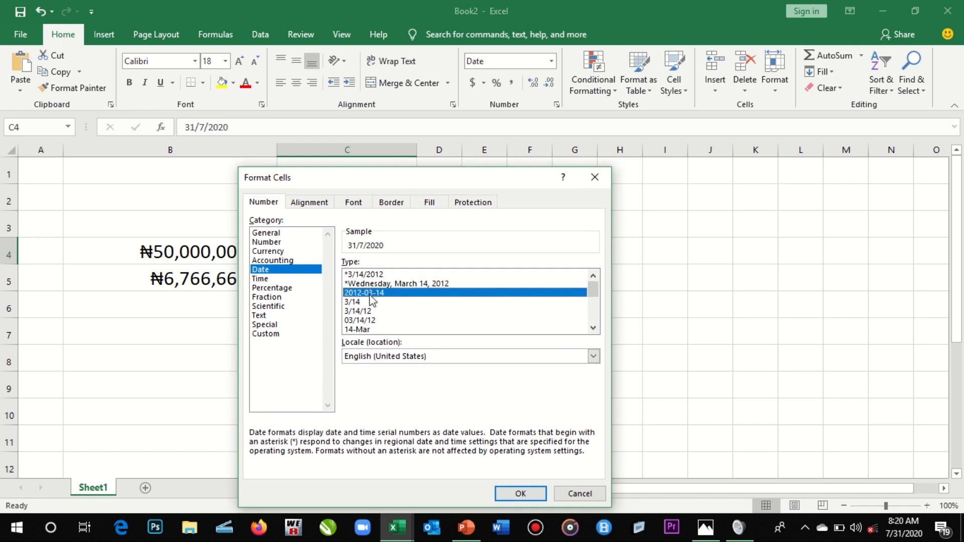
{"action": "left_click", "coordinate": [363, 311]}
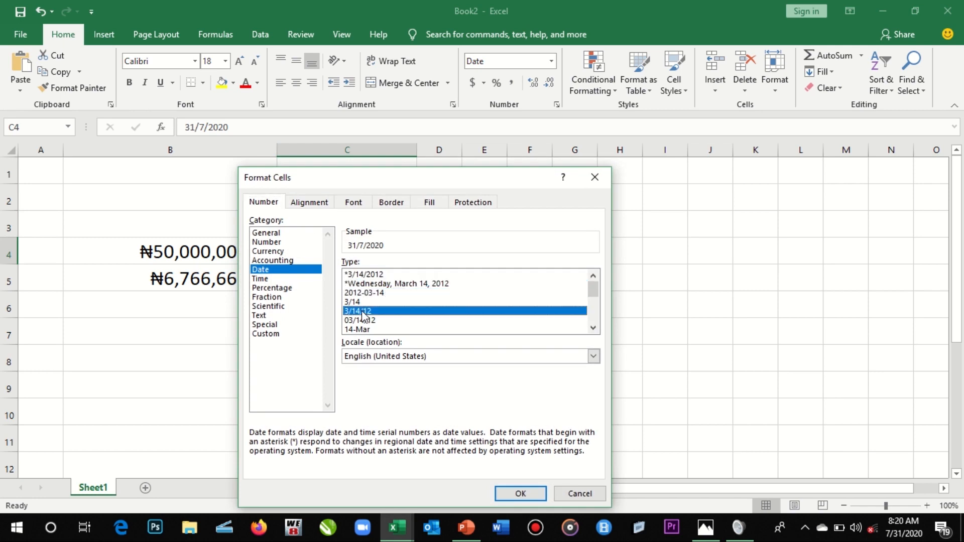
{"action": "key", "text": "Down"}
{"action": "key", "text": "Down"}
{"action": "key", "text": "Down"}
{"action": "key", "text": "Down"}
{"action": "key", "text": "Down"}
{"action": "key", "text": "Down"}
{"action": "key", "text": "Down"}
{"action": "key", "text": "Down"}
{"action": "key", "text": "Down"}
{"action": "key", "text": "Down"}
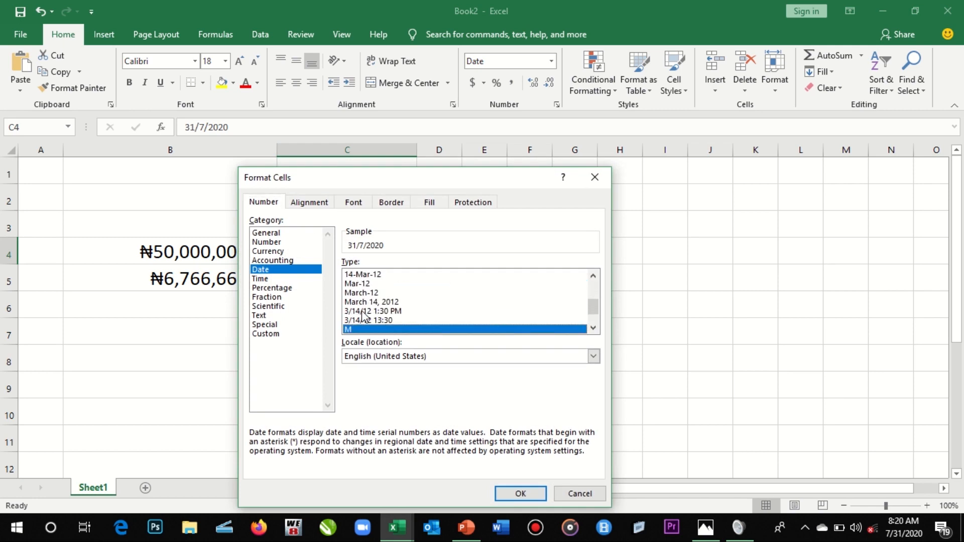
{"action": "key", "text": "Down"}
{"action": "key", "text": "Down"}
{"action": "key", "text": "Down"}
{"action": "key", "text": "Up"}
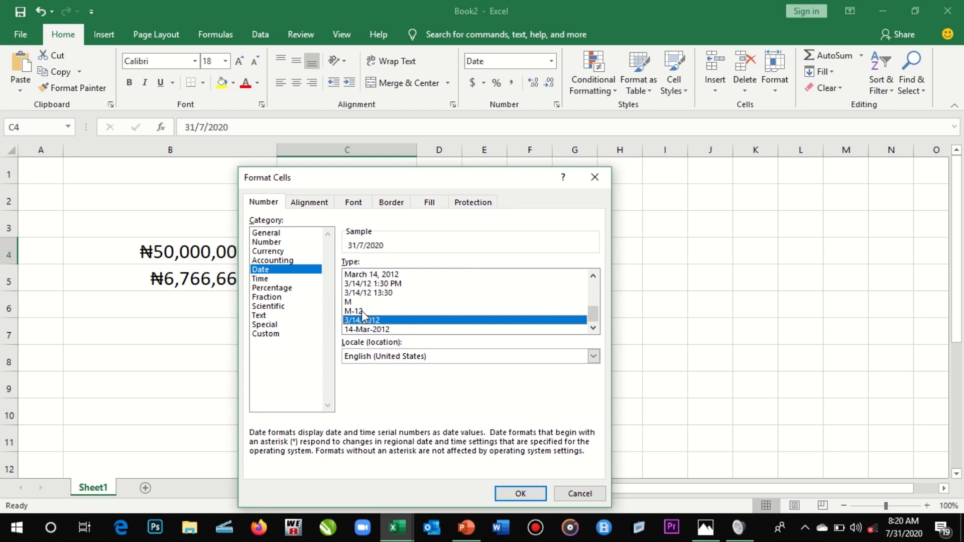
{"action": "left_click", "coordinate": [510, 494]}
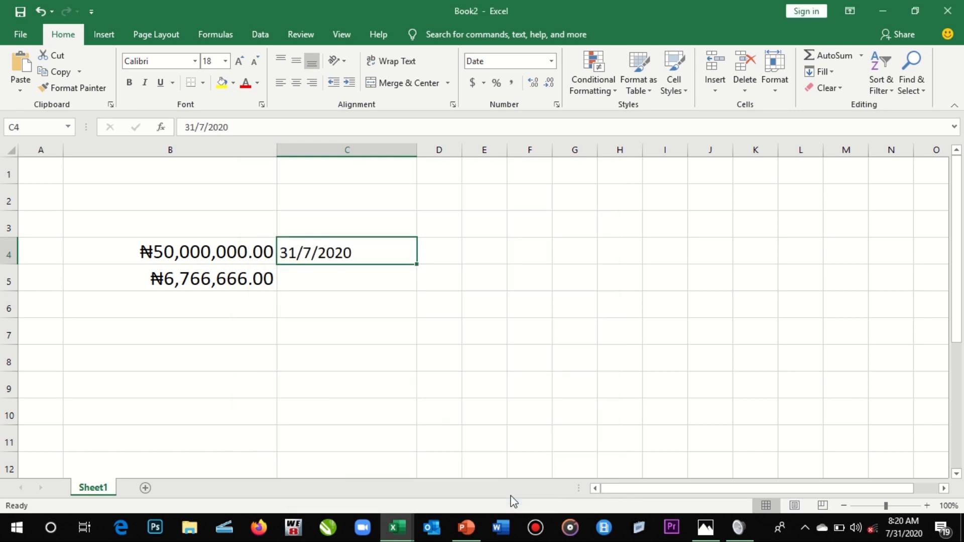
Delete the date text from cell C4 and select cell C6
{"action": "double_click", "coordinate": [331, 246]}
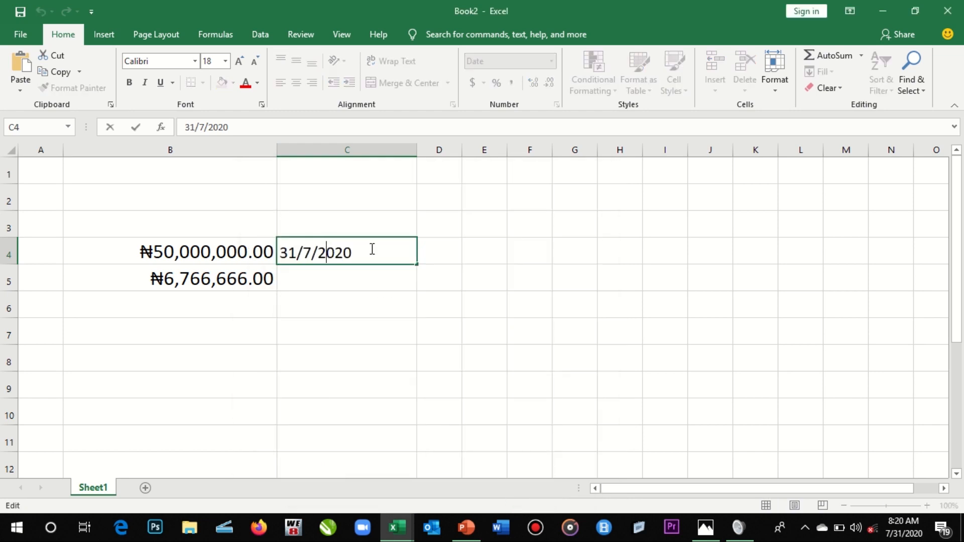
{"action": "left_click_drag", "start_coordinate": [323, 243], "coordinate": [244, 239]}
{"action": "key", "text": "BackSpace"}
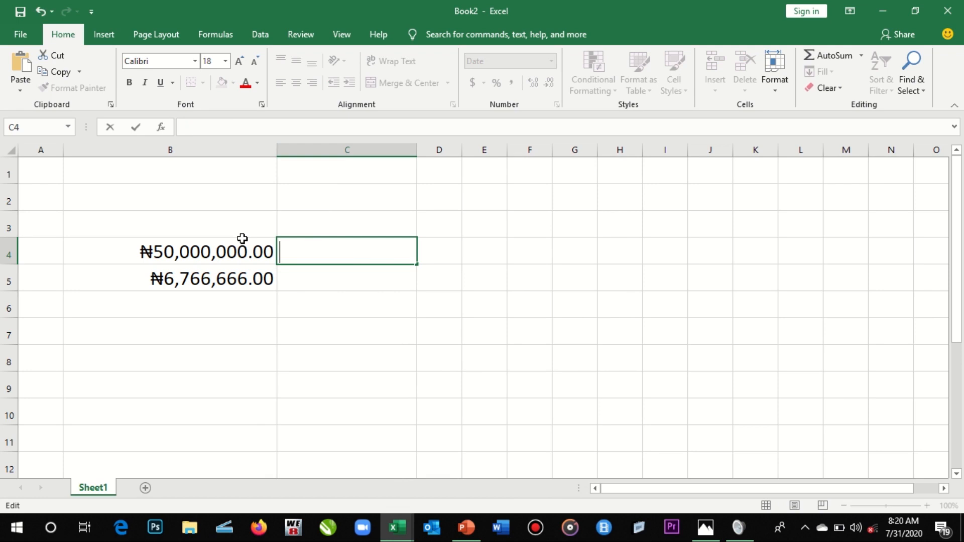
{"action": "left_click", "coordinate": [353, 298]}
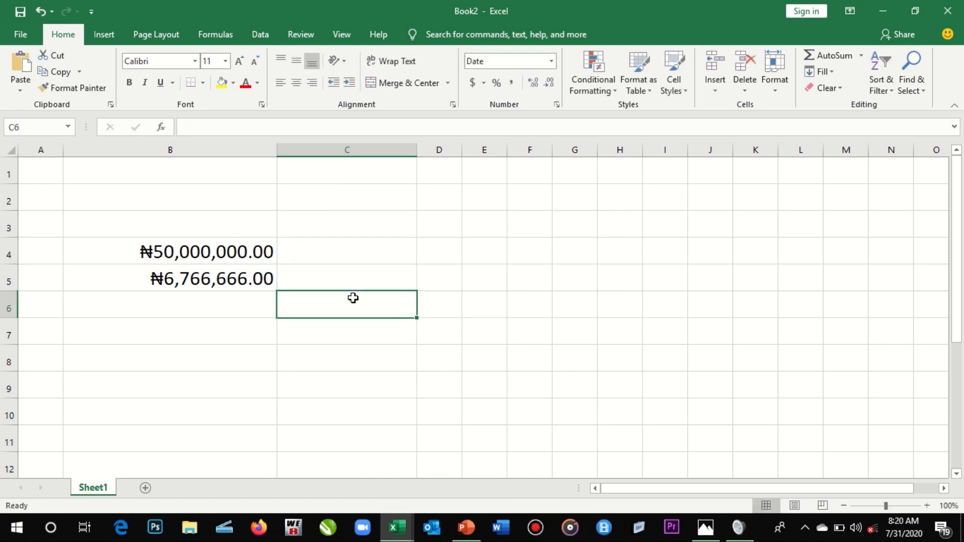
Enter the date 31/7/2020 in cell C4
{"action": "left_click", "coordinate": [326, 257]}
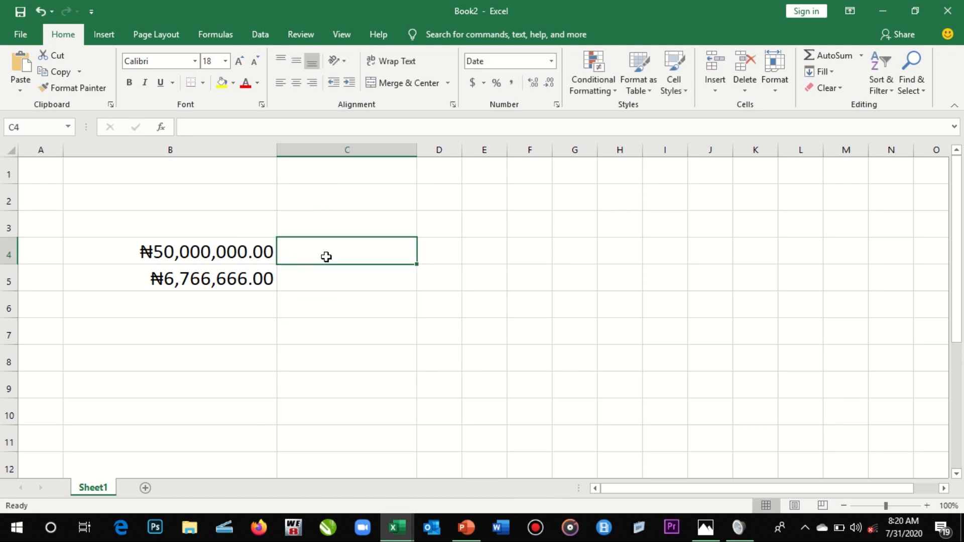
{"action": "type", "text": "3"}
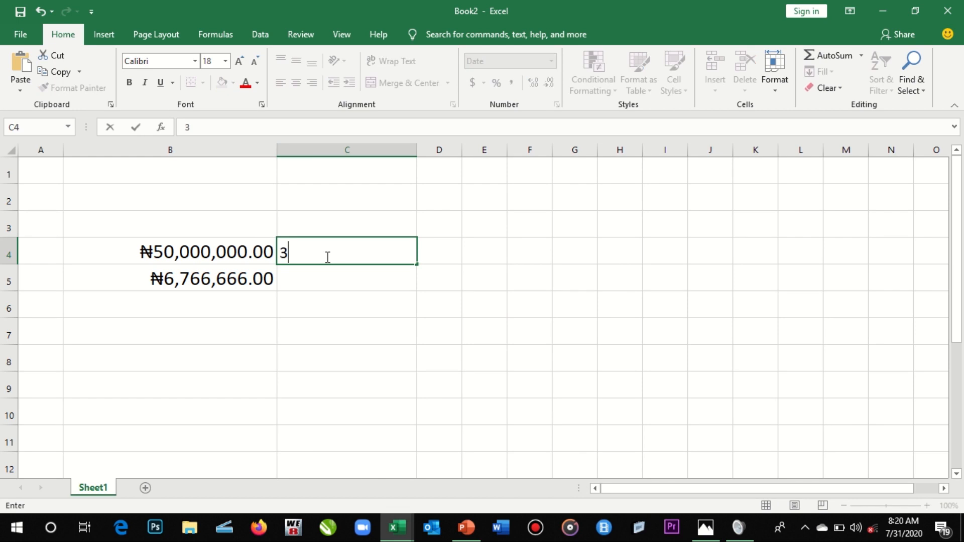
{"action": "type", "text": "1/7/2020"}
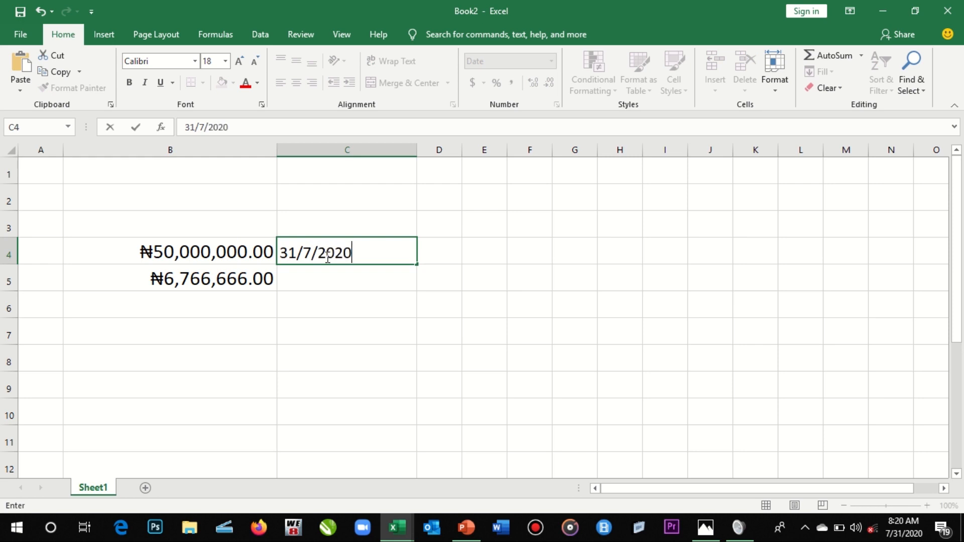
{"action": "key", "text": "Return"}
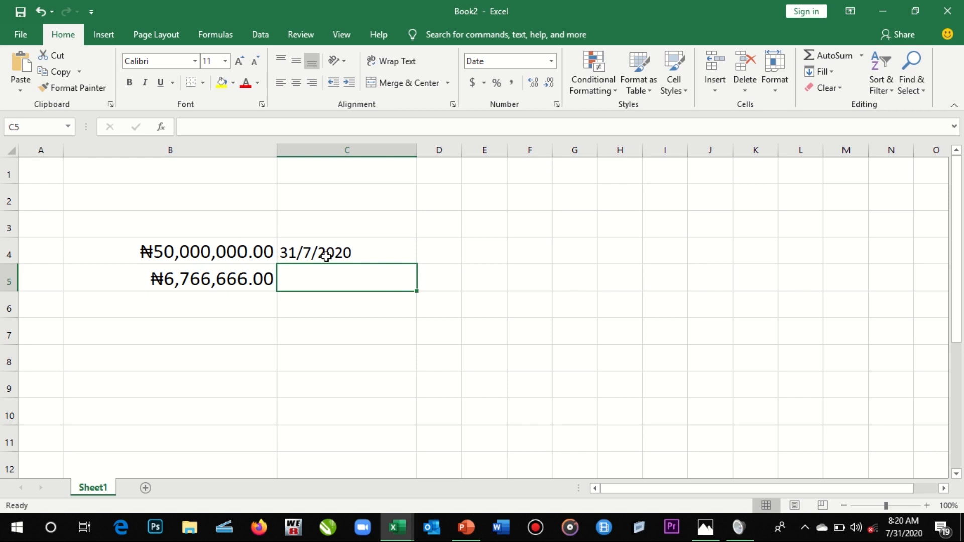
Change the date type of cell C4 to the first 14-Mar-12 entry, just below 14-Mar
{"action": "left_click", "coordinate": [326, 255]}
{"action": "right_click", "coordinate": [326, 254]}
{"action": "left_click", "coordinate": [376, 451]}
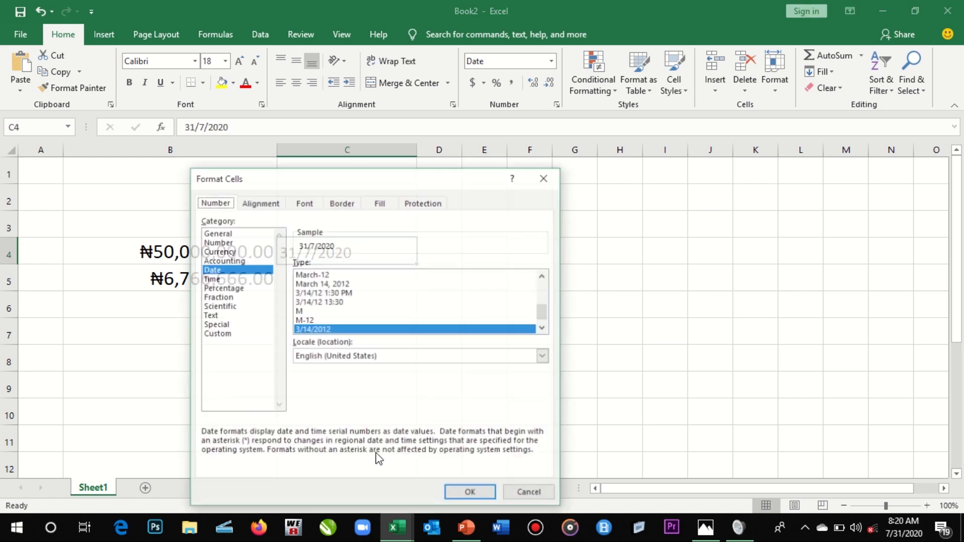
{"action": "left_click", "coordinate": [308, 303]}
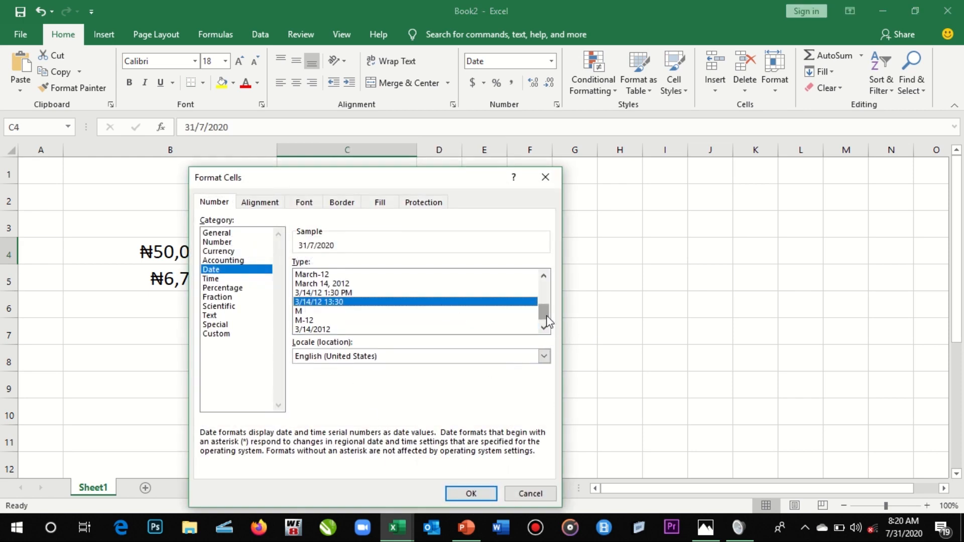
{"action": "left_click_drag", "start_coordinate": [547, 315], "coordinate": [545, 305]}
{"action": "left_click", "coordinate": [309, 284]}
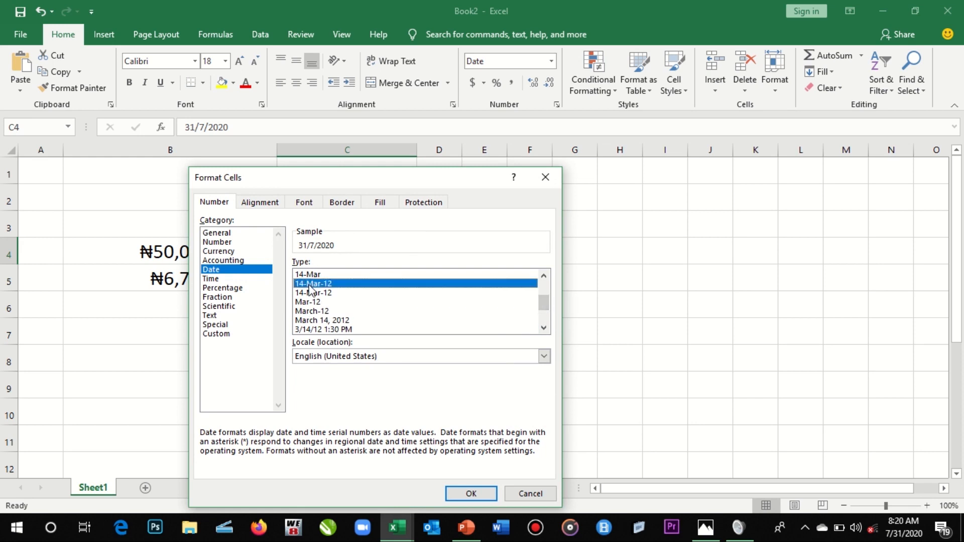
{"action": "left_click", "coordinate": [471, 494]}
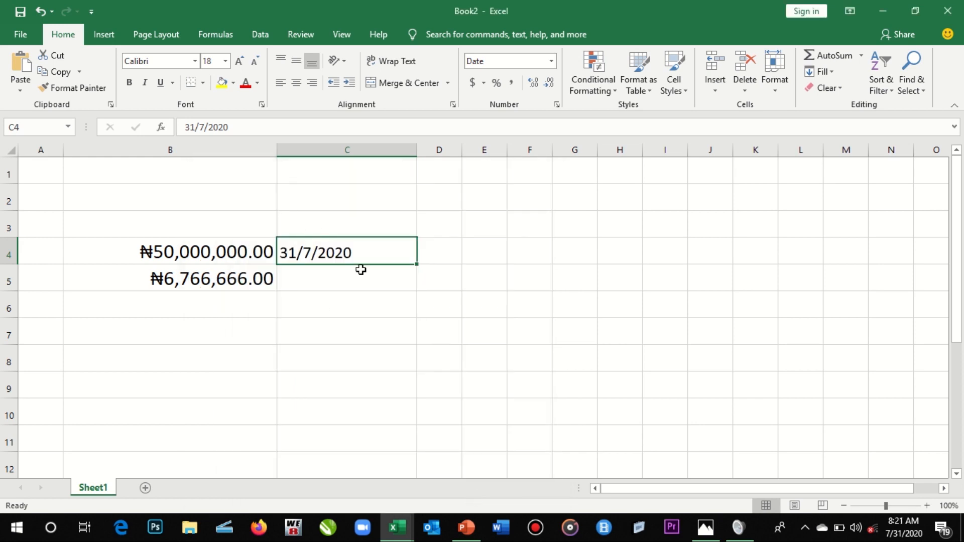
{"action": "left_click", "coordinate": [366, 287]}
{"action": "left_click", "coordinate": [299, 252]}
{"action": "left_click", "coordinate": [368, 292]}
{"action": "left_click", "coordinate": [436, 291]}
{"action": "left_click", "coordinate": [334, 245]}
{"action": "mouse_move", "coordinate": [558, 14]}
{"action": "left_click", "coordinate": [381, 43]}
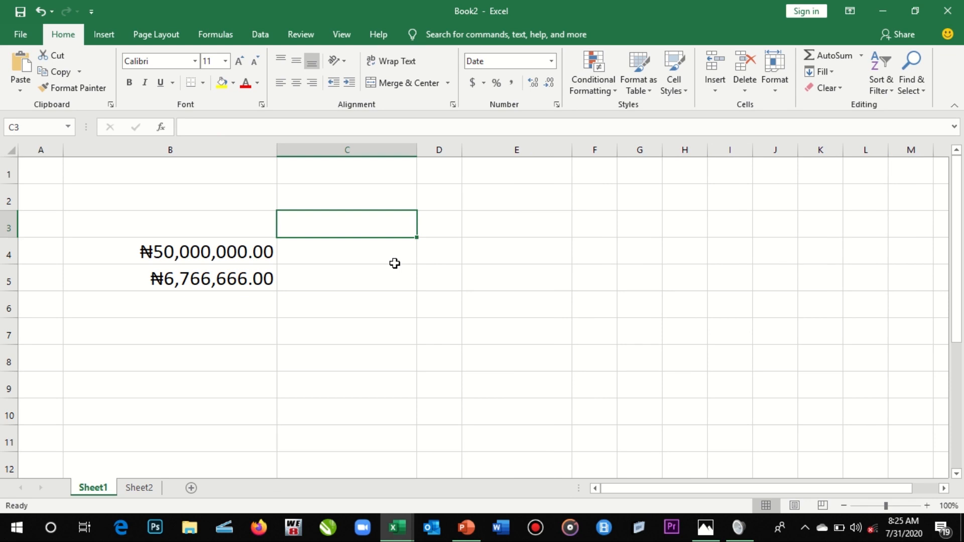
Enter the date 7/31/2020 in cell C3
{"action": "type", "text": "7/"}
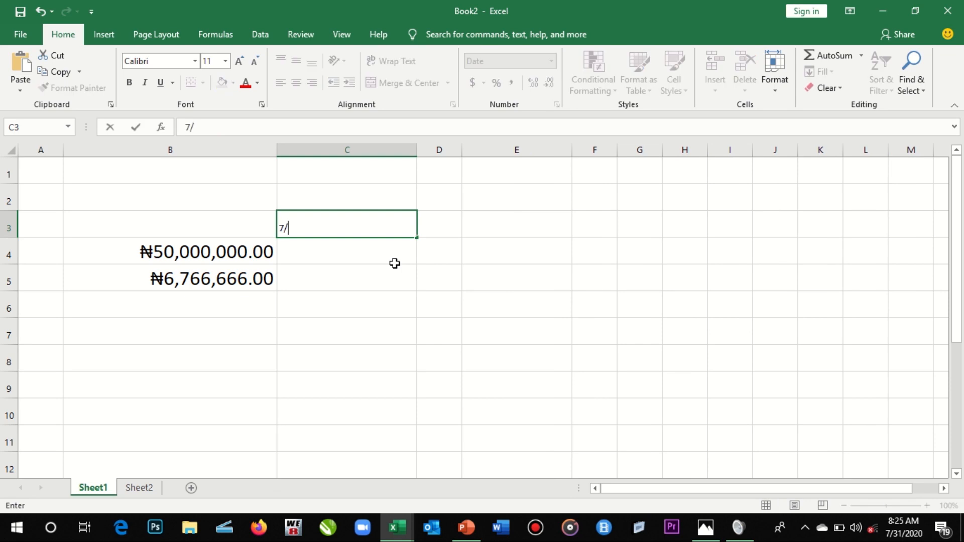
{"action": "type", "text": "31/2020"}
{"action": "key", "text": "Return"}
Open the cell format settings for C3 and examine how each date type would display its date in the sample
{"action": "left_click", "coordinate": [397, 228]}
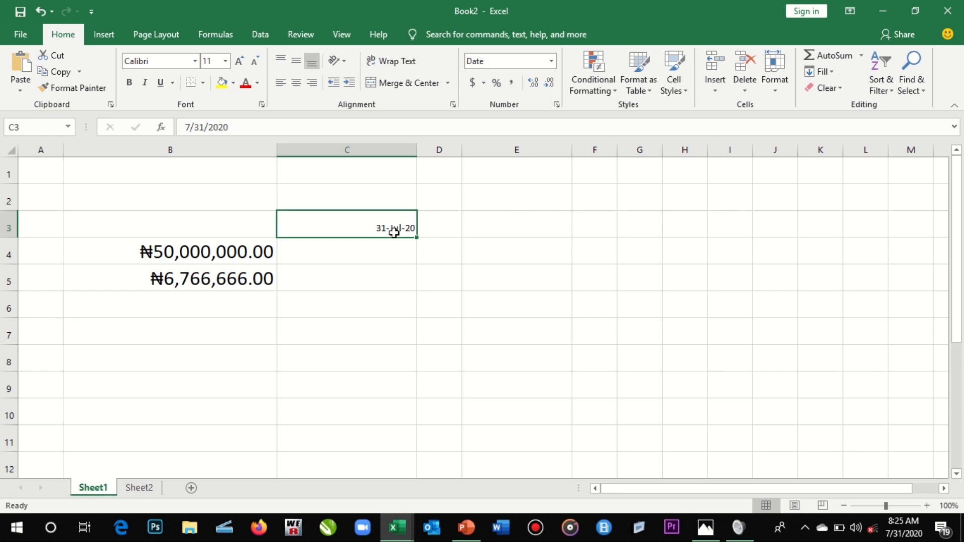
{"action": "right_click", "coordinate": [394, 233]}
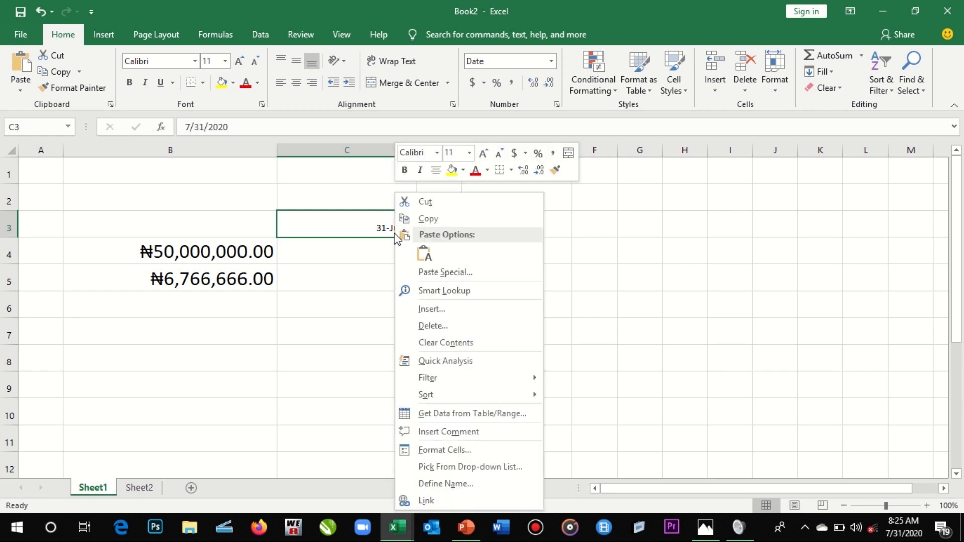
{"action": "left_click", "coordinate": [442, 450]}
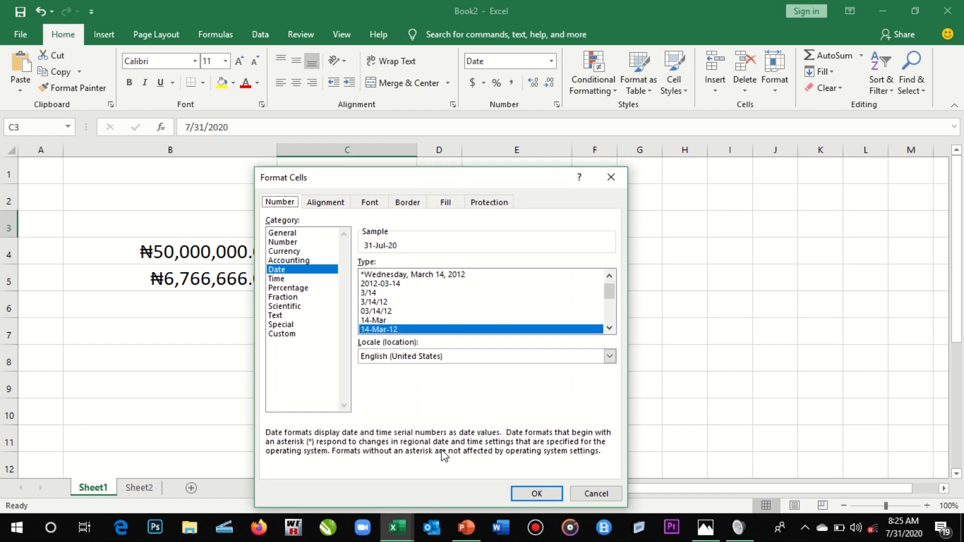
{"action": "left_click", "coordinate": [394, 278]}
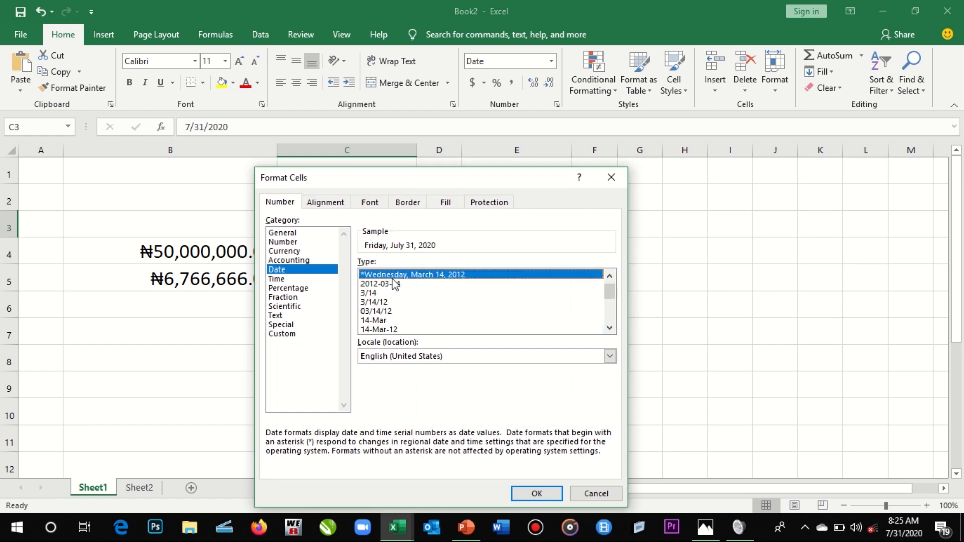
{"action": "key", "text": "Down"}
{"action": "key", "text": "Down"}
{"action": "key", "text": "Down"}
{"action": "key", "text": "Up"}
{"action": "key", "text": "Up"}
{"action": "key", "text": "Up"}
{"action": "key", "text": "Down"}
{"action": "key", "text": "Down"}
{"action": "key", "text": "Down"}
{"action": "key", "text": "Down"}
{"action": "key", "text": "Down"}
{"action": "key", "text": "Down"}
{"action": "key", "text": "Down"}
{"action": "key", "text": "Down"}
{"action": "key", "text": "Down"}
{"action": "key", "text": "Down"}
{"action": "key", "text": "Down"}
{"action": "key", "text": "Down"}
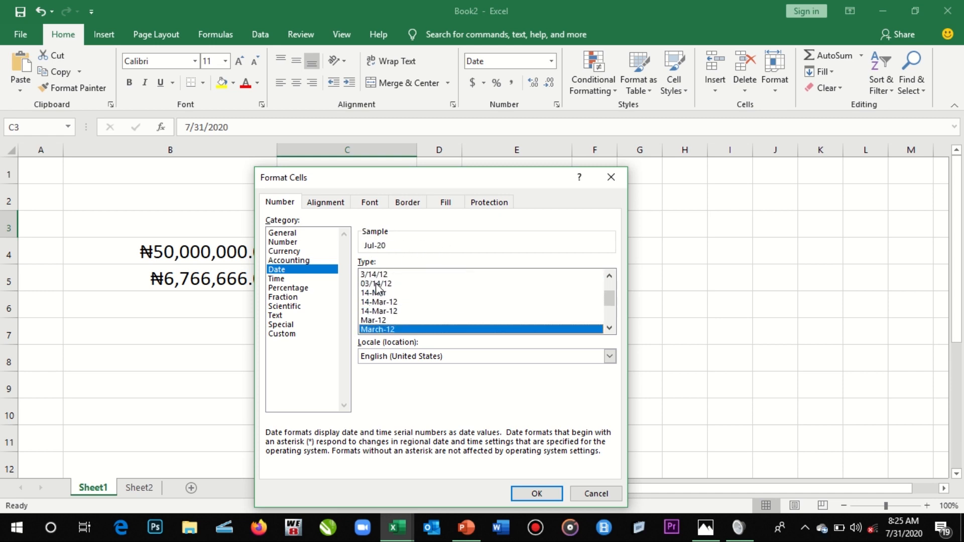
{"action": "key", "text": "Down"}
{"action": "key", "text": "Down"}
{"action": "key", "text": "Down"}
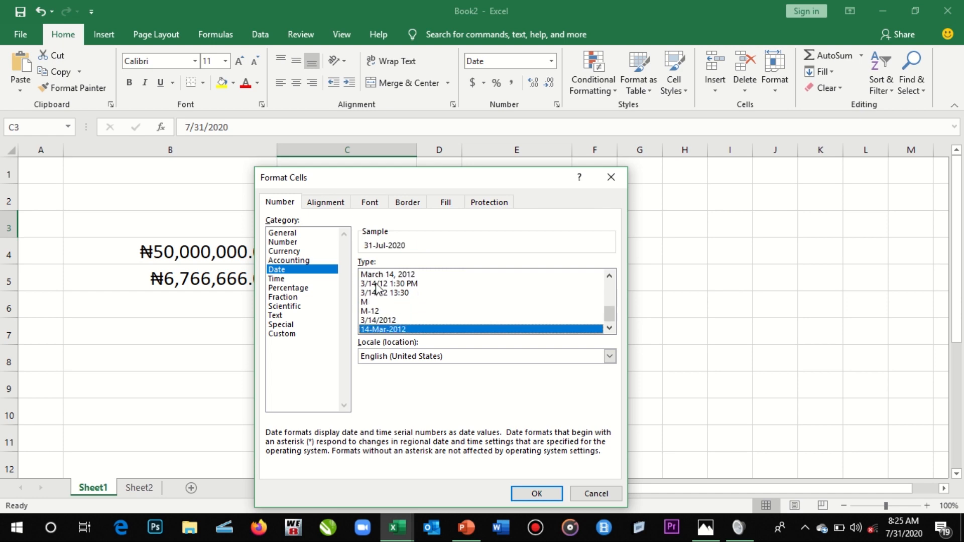
{"action": "key", "text": "Up"}
{"action": "key", "text": "Up"}
{"action": "key", "text": "Up"}
{"action": "key", "text": "Up"}
{"action": "key", "text": "Up"}
{"action": "key", "text": "Up"}
{"action": "key", "text": "Up"}
{"action": "key", "text": "Up"}
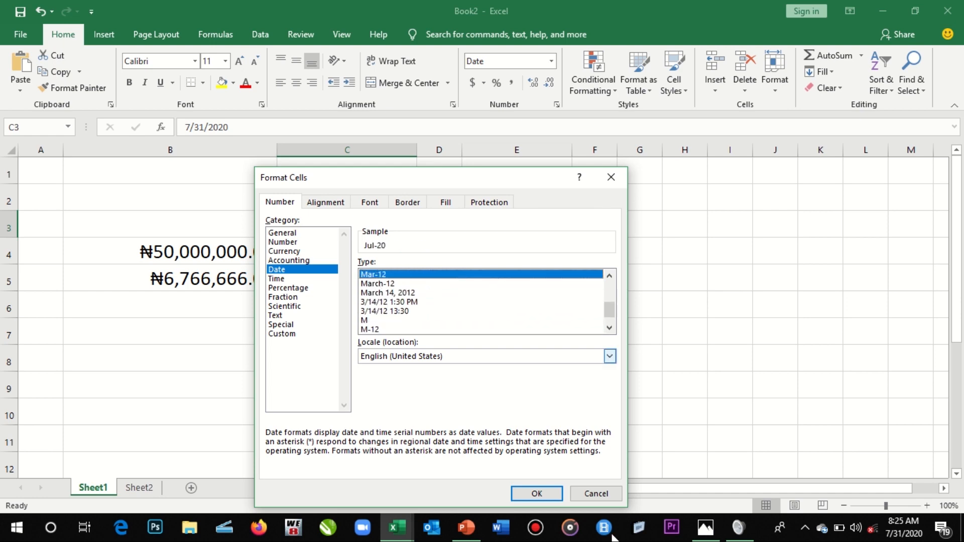
{"action": "key", "text": "Up"}
{"action": "key", "text": "Up"}
{"action": "key", "text": "Up"}
{"action": "key", "text": "Up"}
{"action": "key", "text": "Up"}
{"action": "key", "text": "Up"}
{"action": "key", "text": "Up"}
{"action": "key", "text": "Up"}
{"action": "key", "text": "Up"}
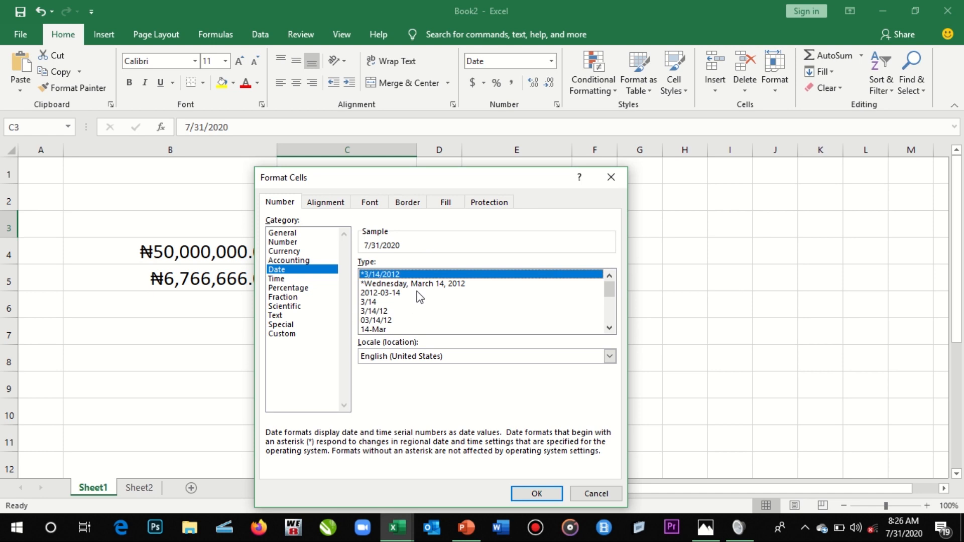
Apply the *Wednesday, March 14, 2012 date type to cell C3 and widen column C slightly
{"action": "left_click", "coordinate": [420, 293]}
{"action": "left_click", "coordinate": [425, 285]}
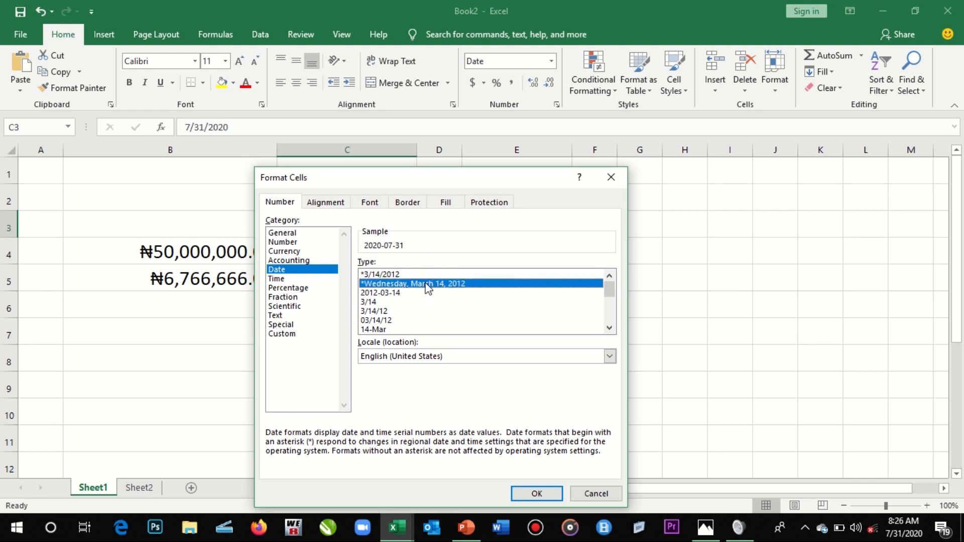
{"action": "left_click", "coordinate": [520, 495]}
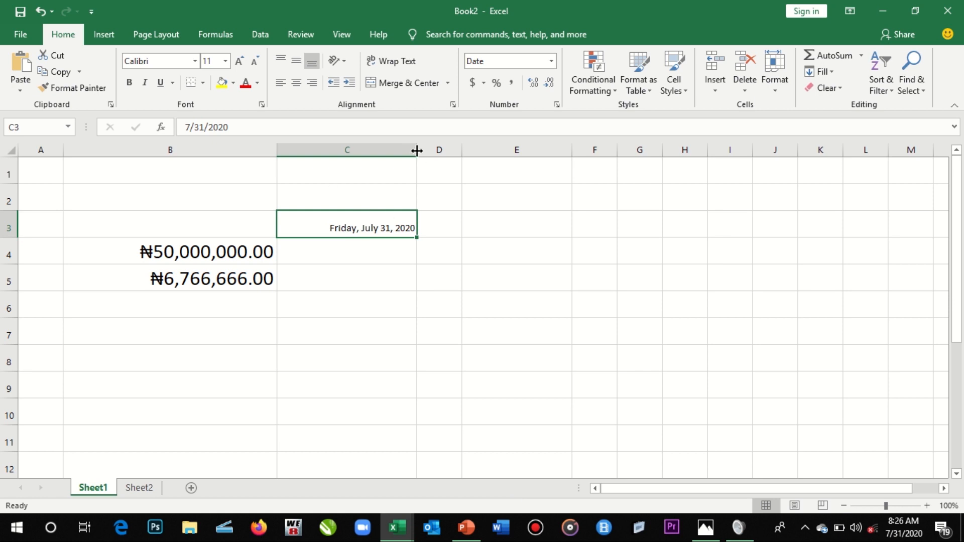
{"action": "left_click_drag", "start_coordinate": [417, 150], "coordinate": [446, 159]}
{"action": "left_click", "coordinate": [334, 265]}
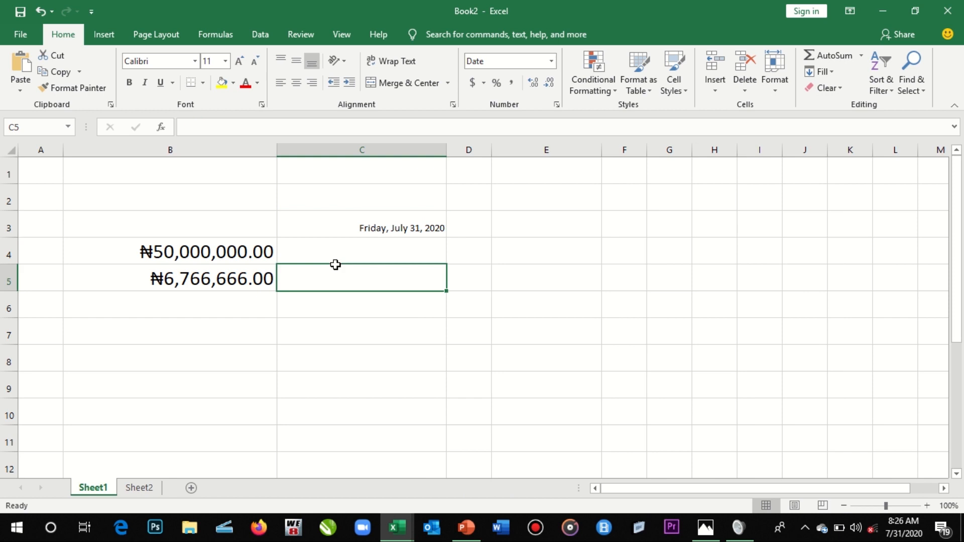
Format cell D3 as Time with the 13:30:55 type
{"action": "left_click", "coordinate": [459, 222]}
{"action": "right_click", "coordinate": [460, 222]}
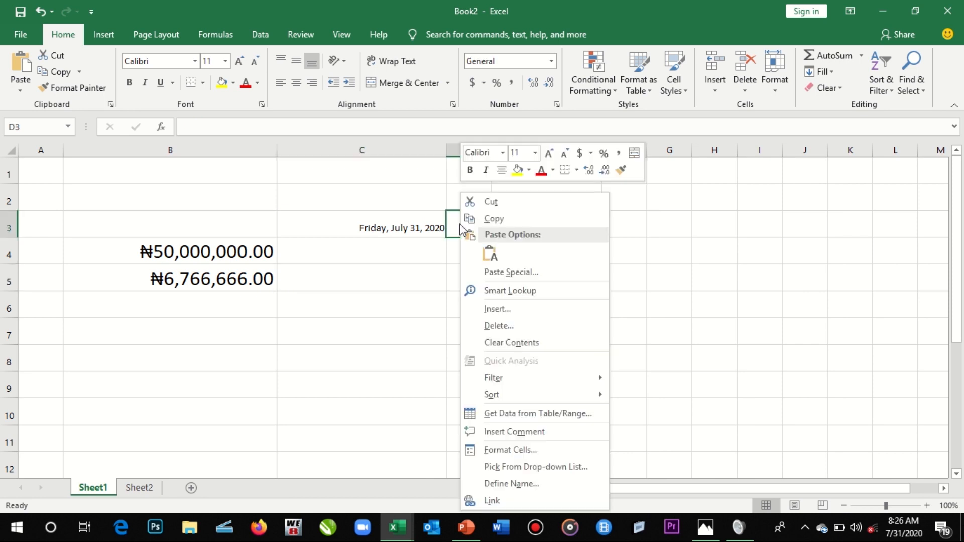
{"action": "left_click", "coordinate": [515, 450]}
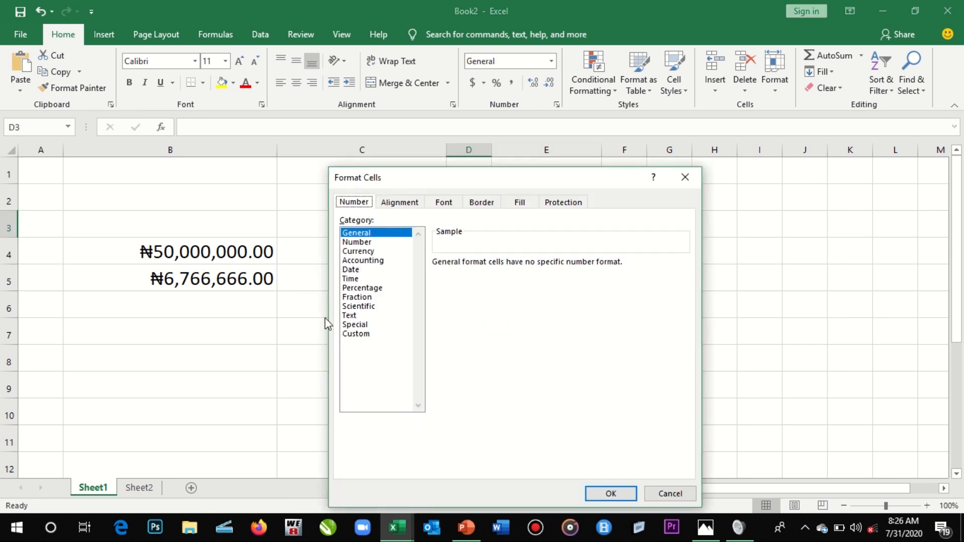
{"action": "left_click", "coordinate": [352, 280]}
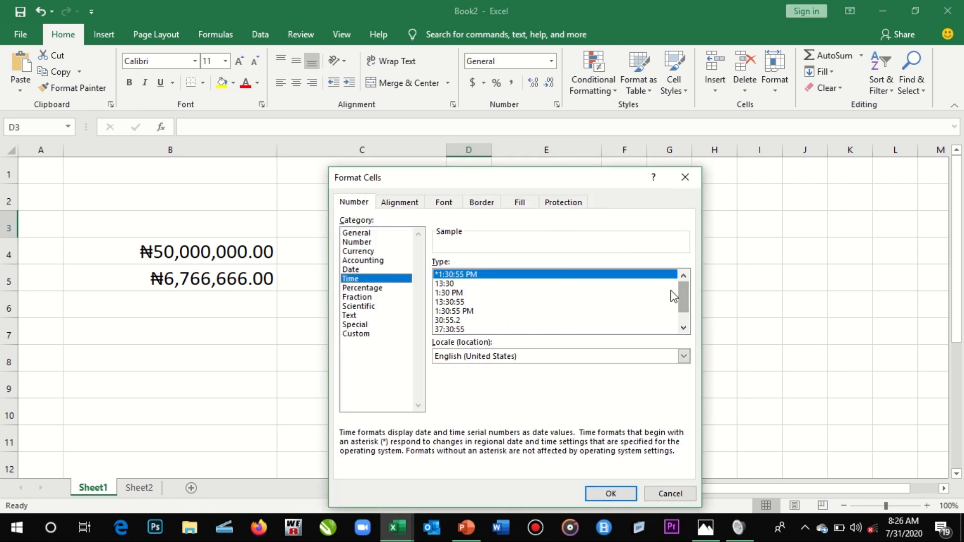
{"action": "left_click_drag", "start_coordinate": [681, 303], "coordinate": [683, 273]}
{"action": "left_click", "coordinate": [463, 301]}
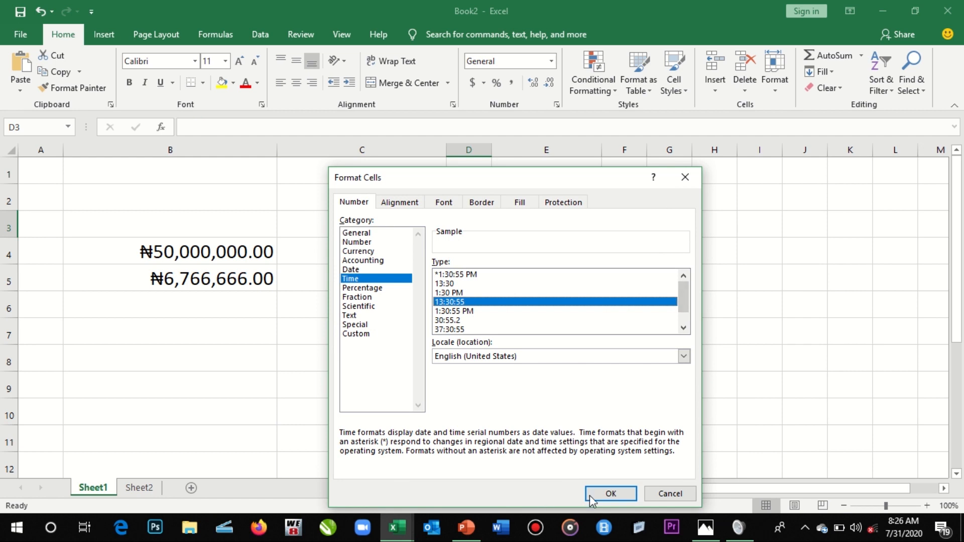
{"action": "left_click", "coordinate": [611, 494]}
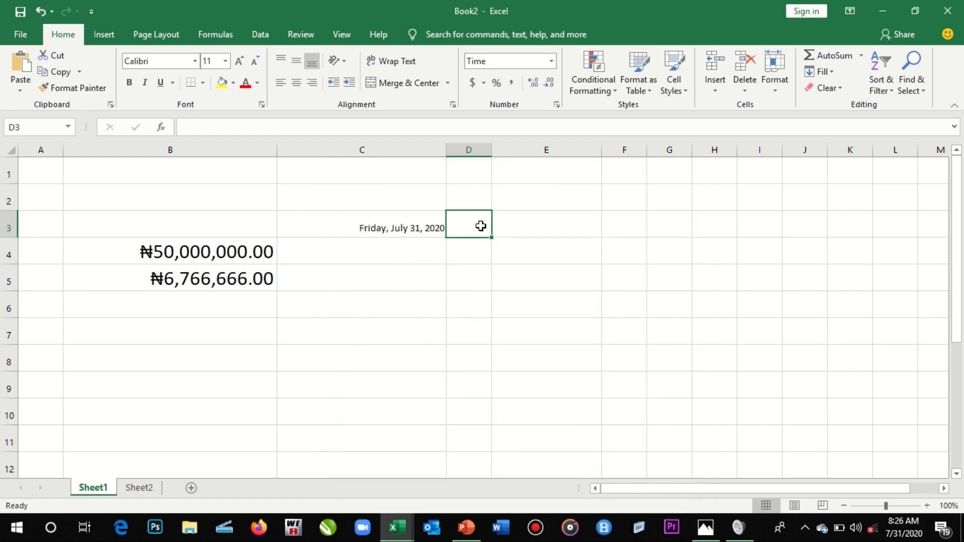
Enter the time 10:00 in cell D3
{"action": "type", "text": "10"}
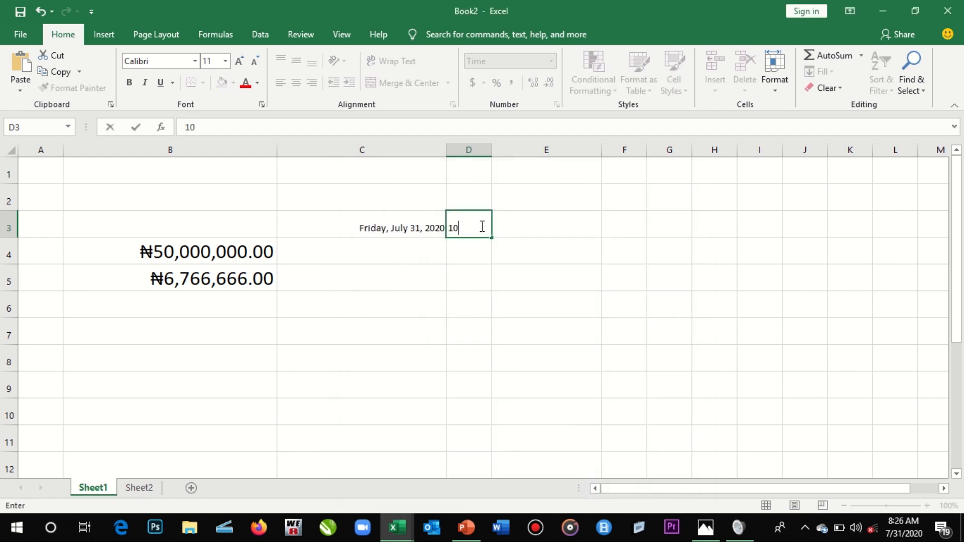
{"action": "type", "text": ":00"}
{"action": "key", "text": "Return"}
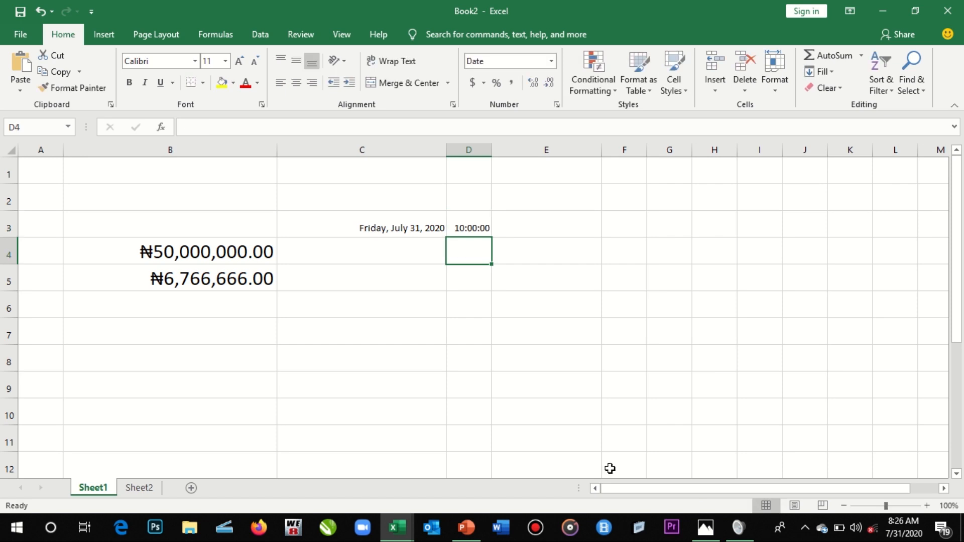
Open the cell format settings for D3 and examine how each time type would display its time in the sample
{"action": "left_click", "coordinate": [473, 230]}
{"action": "right_click", "coordinate": [472, 230]}
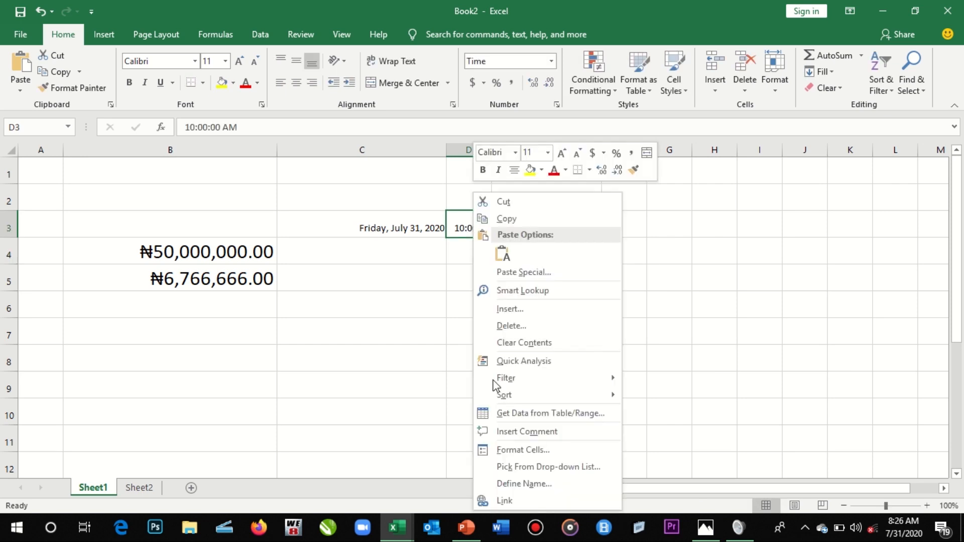
{"action": "left_click", "coordinate": [531, 451]}
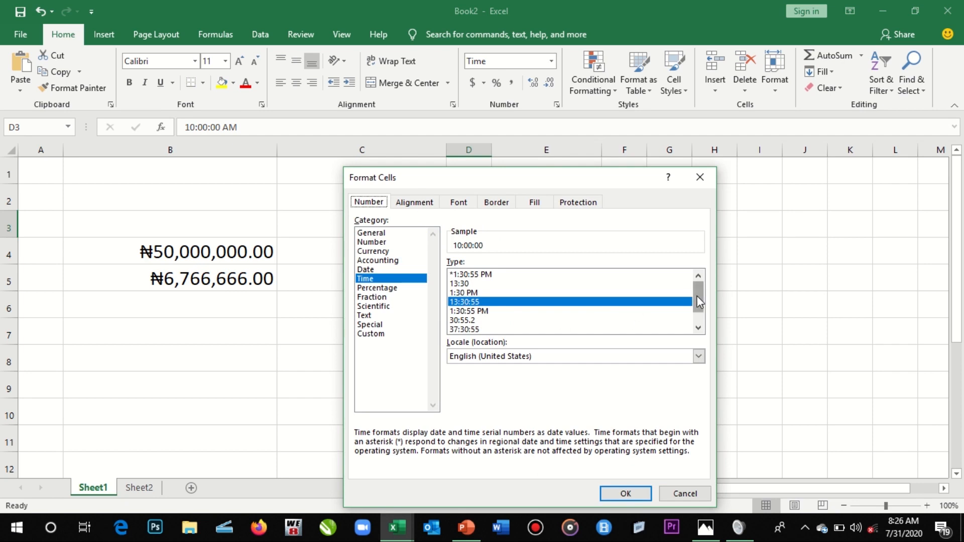
{"action": "left_click", "coordinate": [470, 276]}
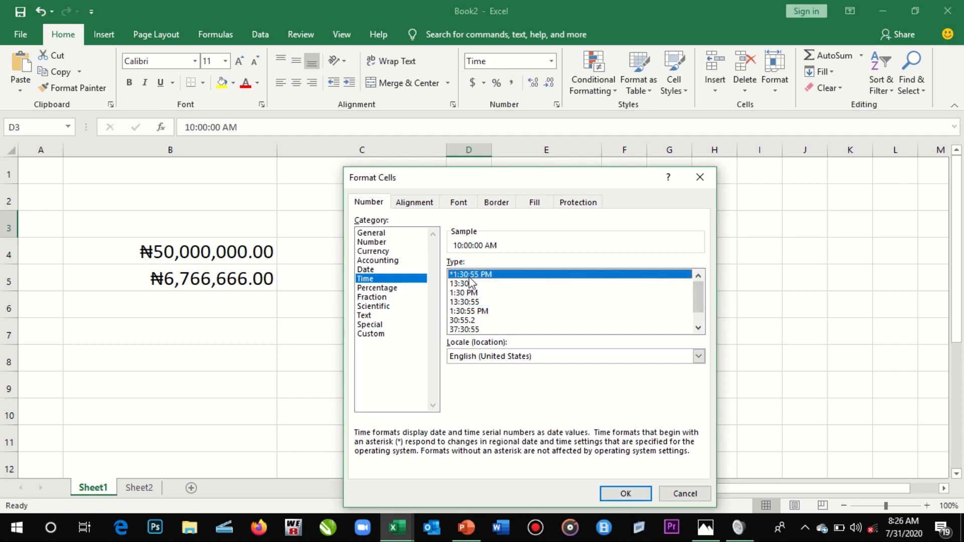
{"action": "key", "text": "Down"}
{"action": "key", "text": "Down"}
{"action": "key", "text": "Down"}
{"action": "key", "text": "Down"}
{"action": "key", "text": "Down"}
{"action": "key", "text": "Down"}
{"action": "key", "text": "Down"}
{"action": "key", "text": "Down"}
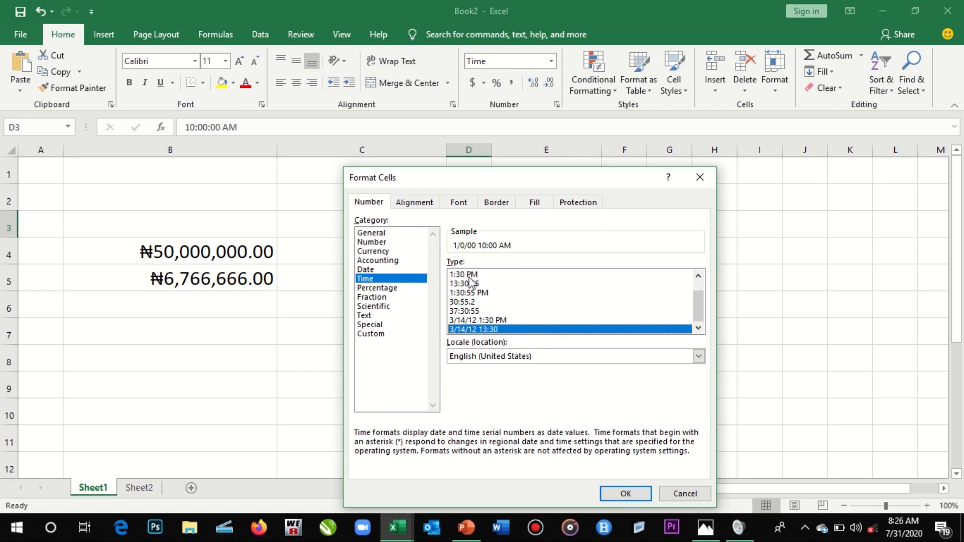
{"action": "key", "text": "Up"}
{"action": "key", "text": "Up"}
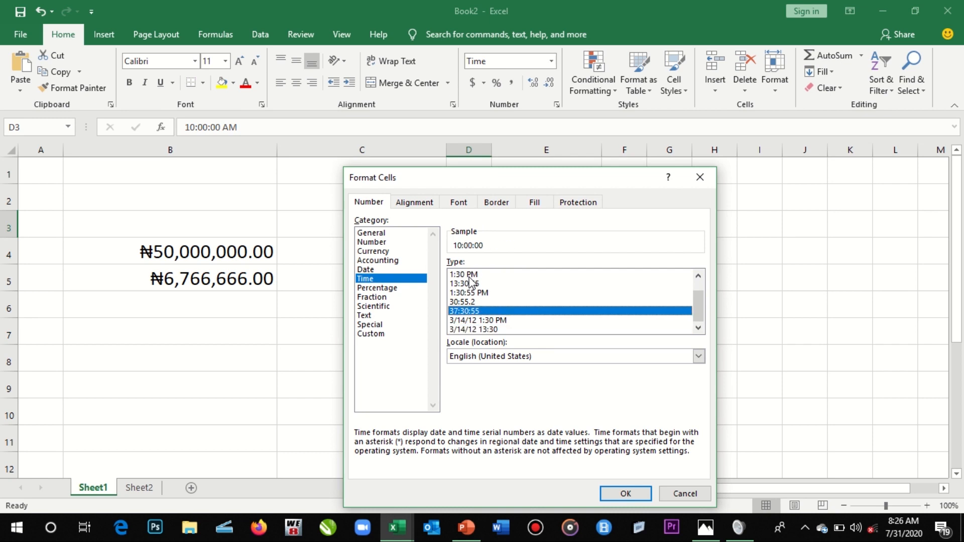
{"action": "key", "text": "Down"}
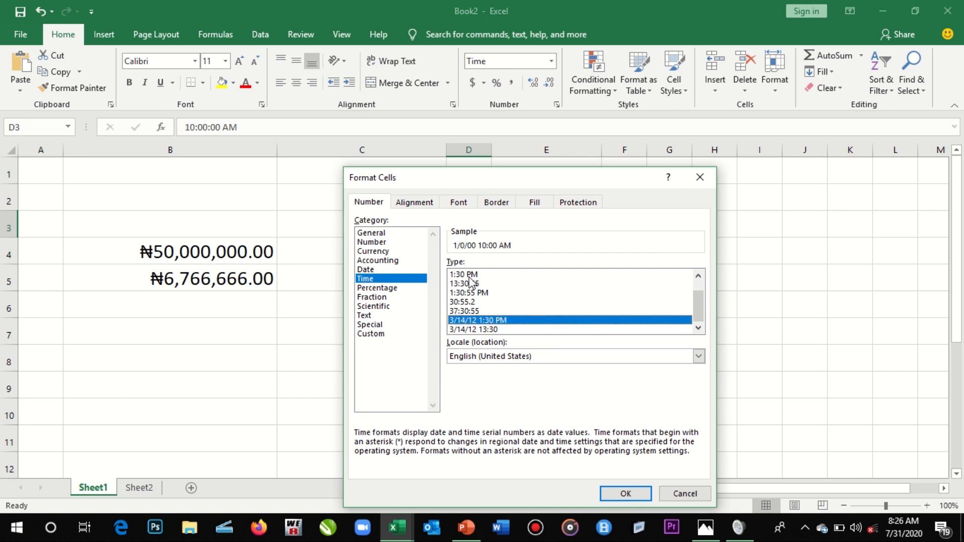
{"action": "key", "text": "Up"}
{"action": "key", "text": "Up"}
{"action": "key", "text": "Up"}
{"action": "key", "text": "Up"}
{"action": "key", "text": "Up"}
{"action": "key", "text": "Up"}
{"action": "key", "text": "Up"}
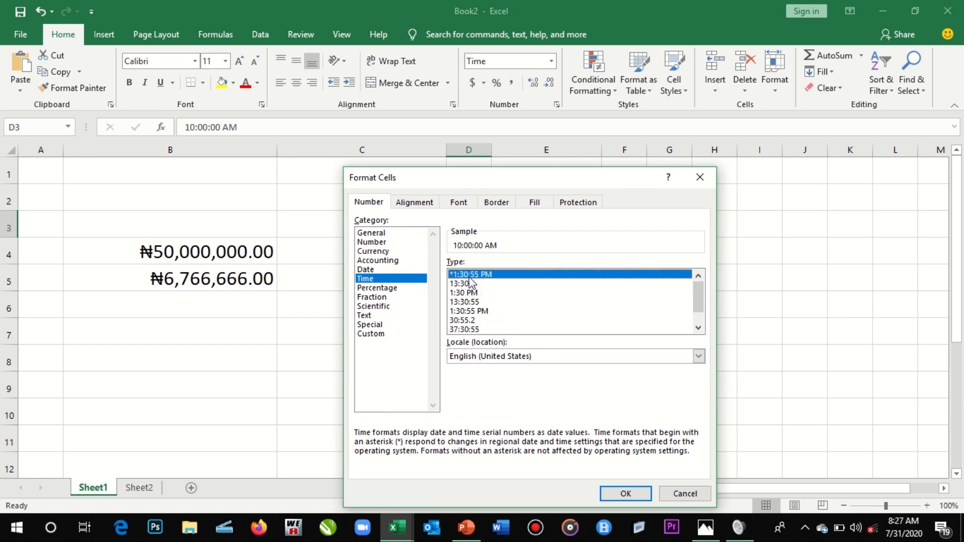
Apply the 1:30 PM time type to cell D3 and widen column D to about 16
{"action": "key", "text": "Down"}
{"action": "key", "text": "Down"}
{"action": "key", "text": "Down"}
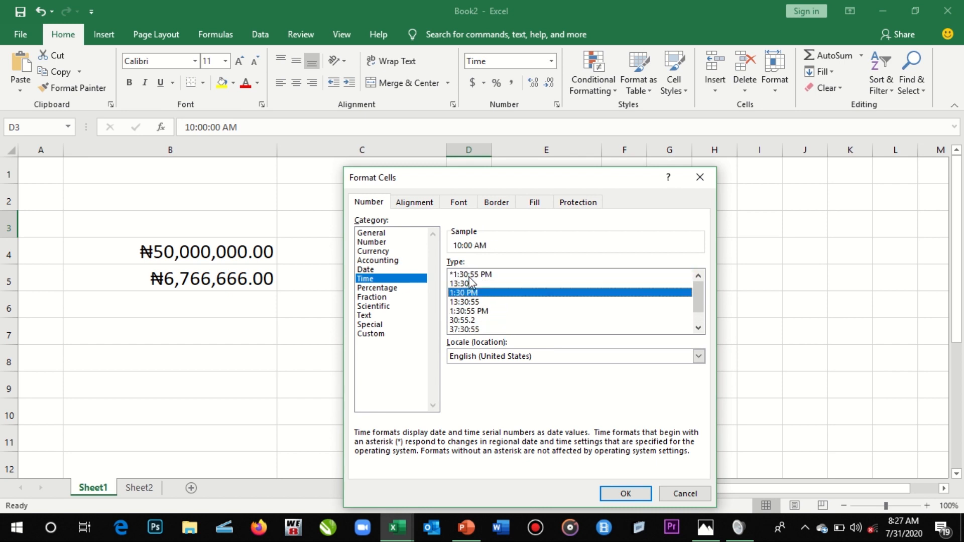
{"action": "key", "text": "Up"}
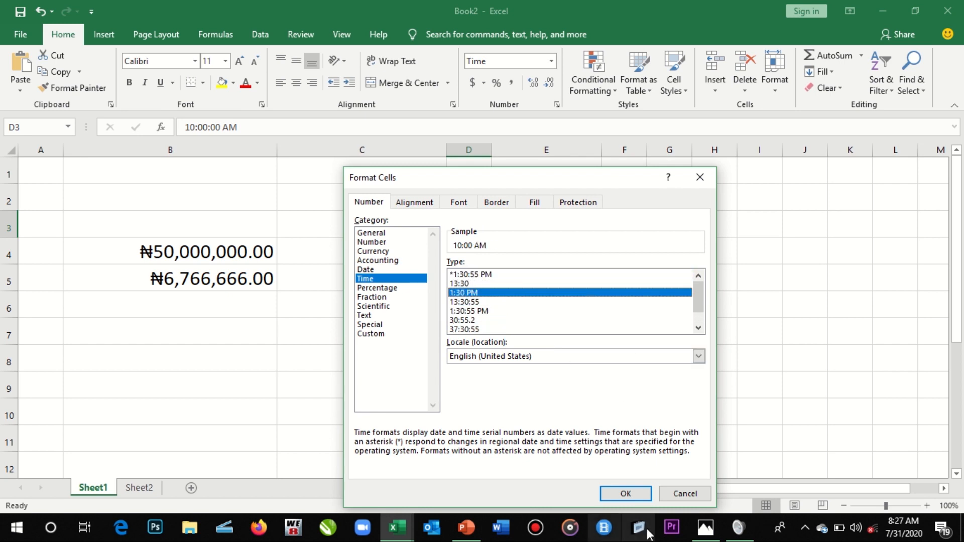
{"action": "left_click", "coordinate": [618, 493]}
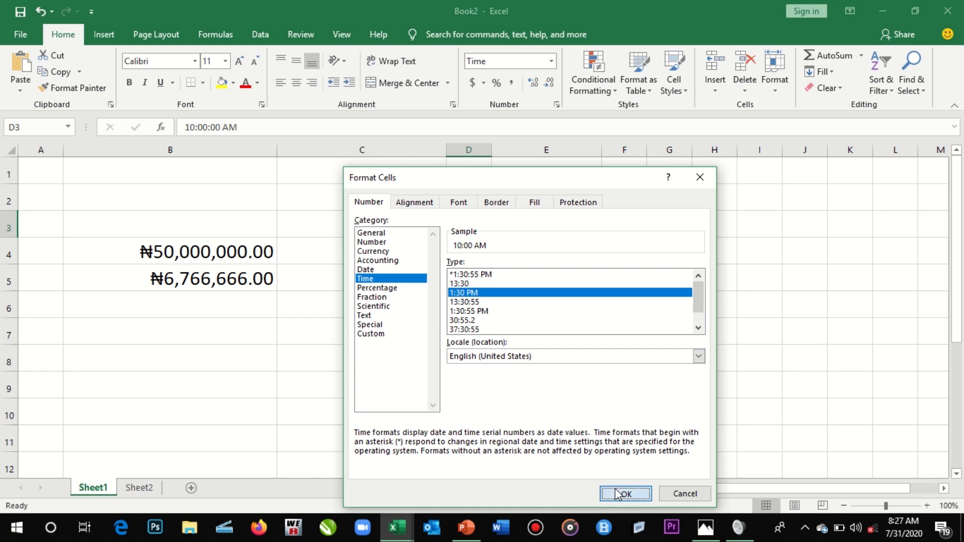
{"action": "left_click", "coordinate": [611, 345]}
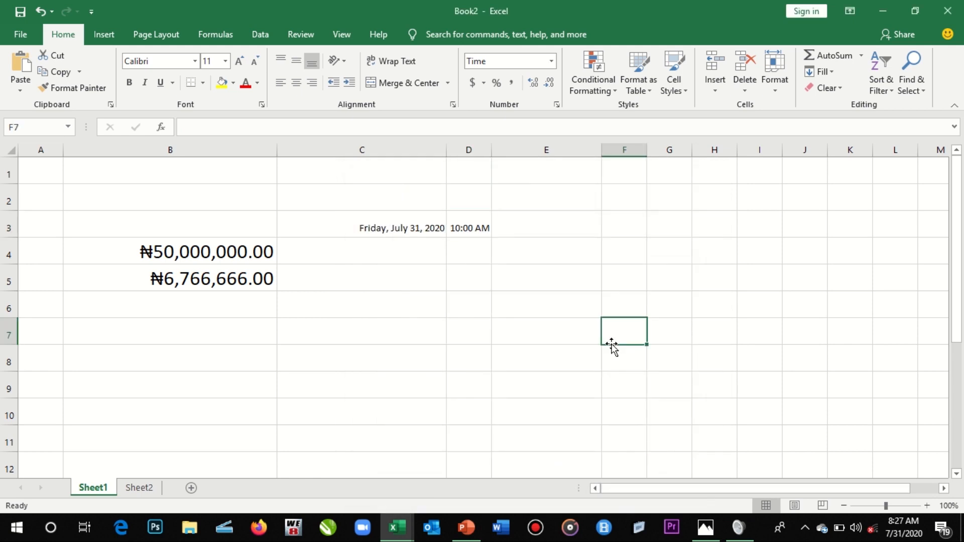
{"action": "left_click_drag", "start_coordinate": [492, 150], "coordinate": [530, 150]}
Format the whole of column D as Time with the 1:30 PM type
{"action": "left_click", "coordinate": [479, 147]}
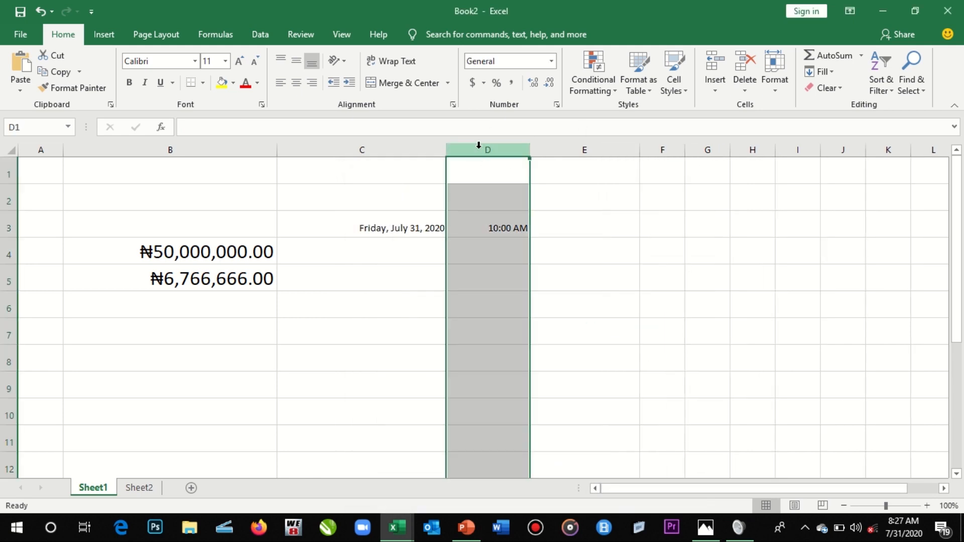
{"action": "right_click", "coordinate": [479, 146]}
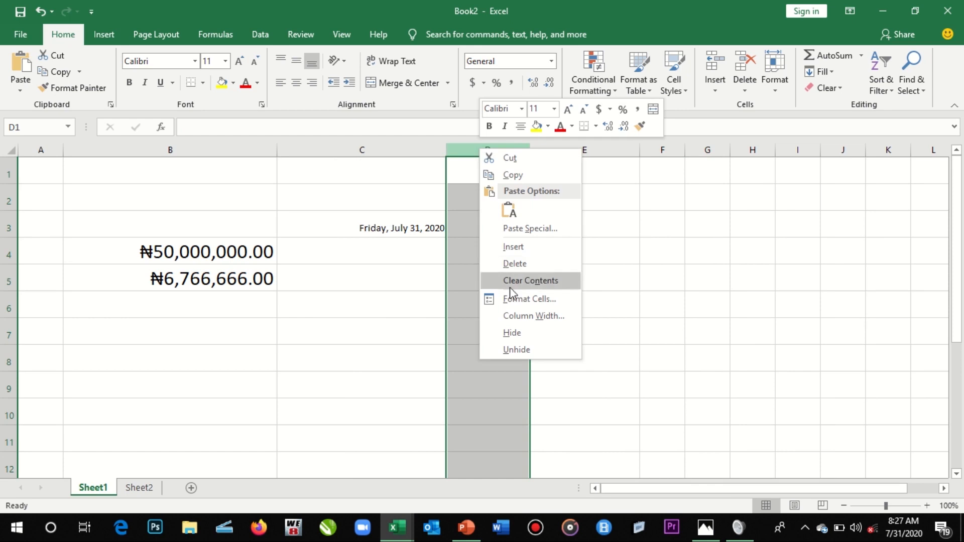
{"action": "left_click", "coordinate": [516, 310]}
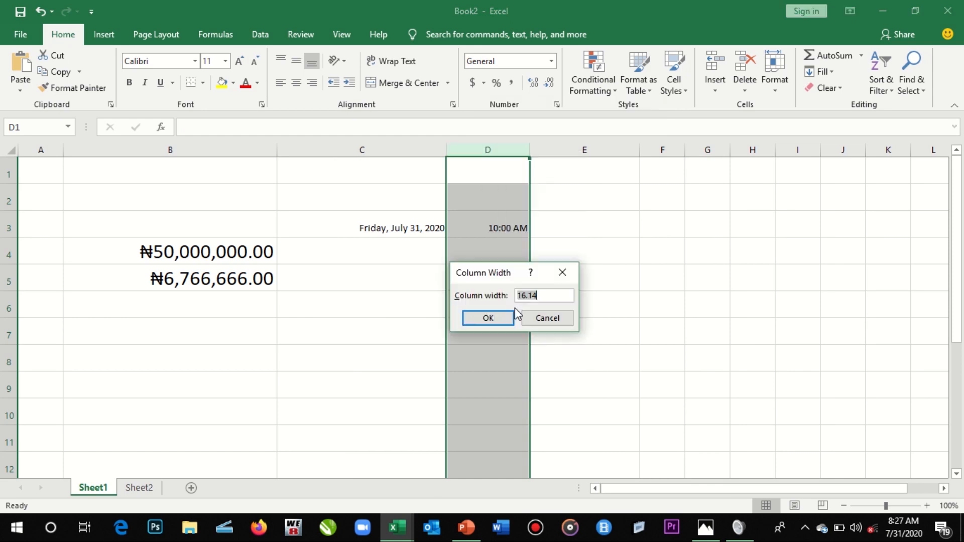
{"action": "left_click", "coordinate": [562, 272]}
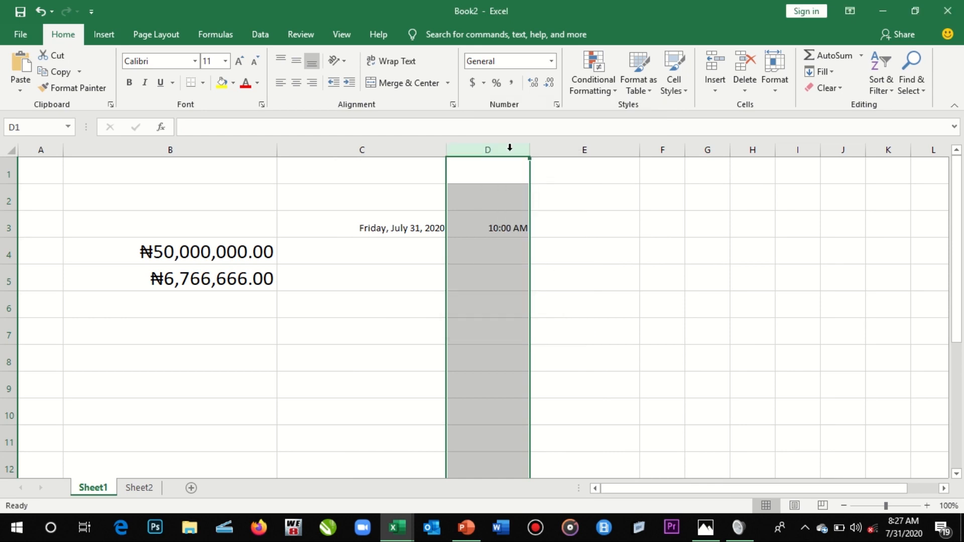
{"action": "right_click", "coordinate": [489, 177]}
{"action": "left_click", "coordinate": [523, 329]}
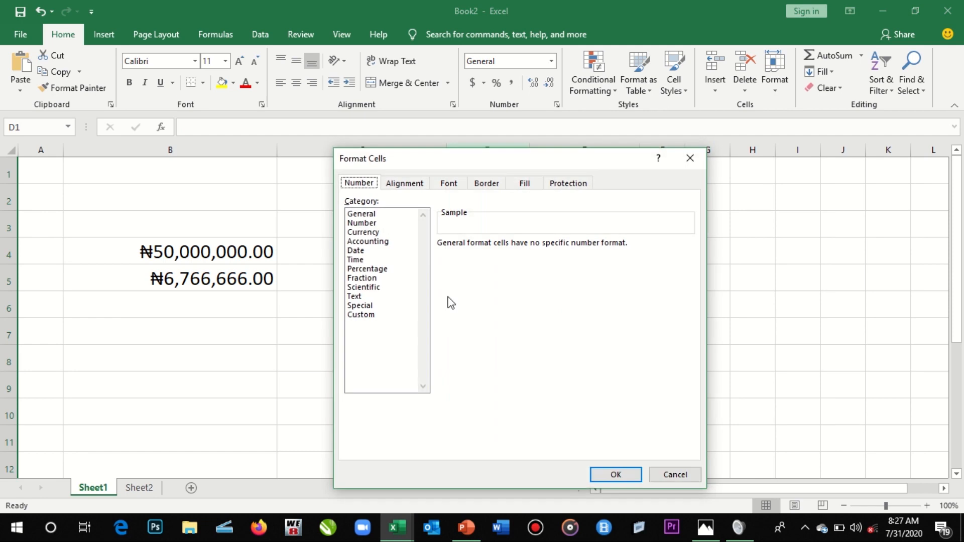
{"action": "left_click", "coordinate": [355, 253]}
{"action": "left_click", "coordinate": [356, 259]}
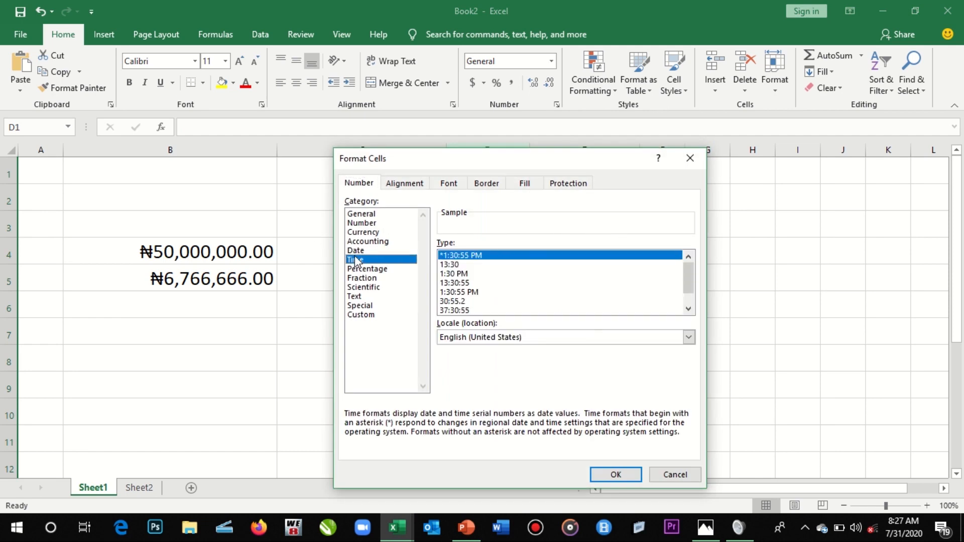
{"action": "left_click", "coordinate": [457, 274]}
{"action": "left_click", "coordinate": [615, 475]}
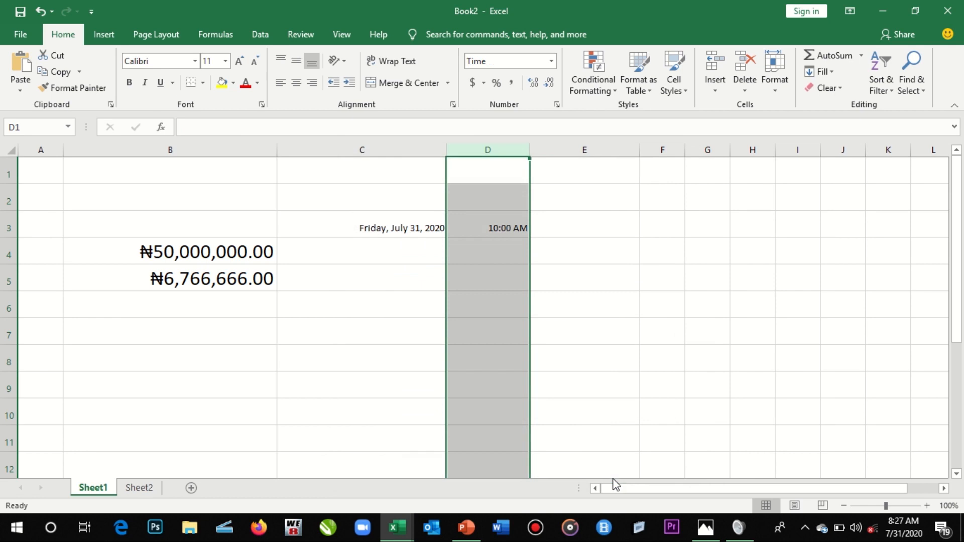
Enter the time 09:08 in cell D4
{"action": "left_click", "coordinate": [495, 252]}
{"action": "type", "text": "1"}
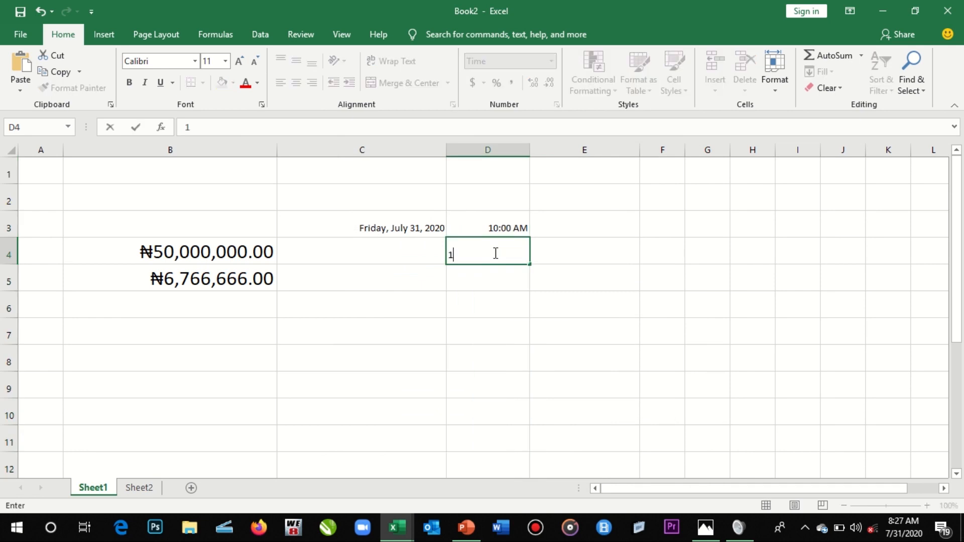
{"action": "key", "text": "BackSpace"}
{"action": "type", "text": "09:08"}
{"action": "key", "text": "Return"}
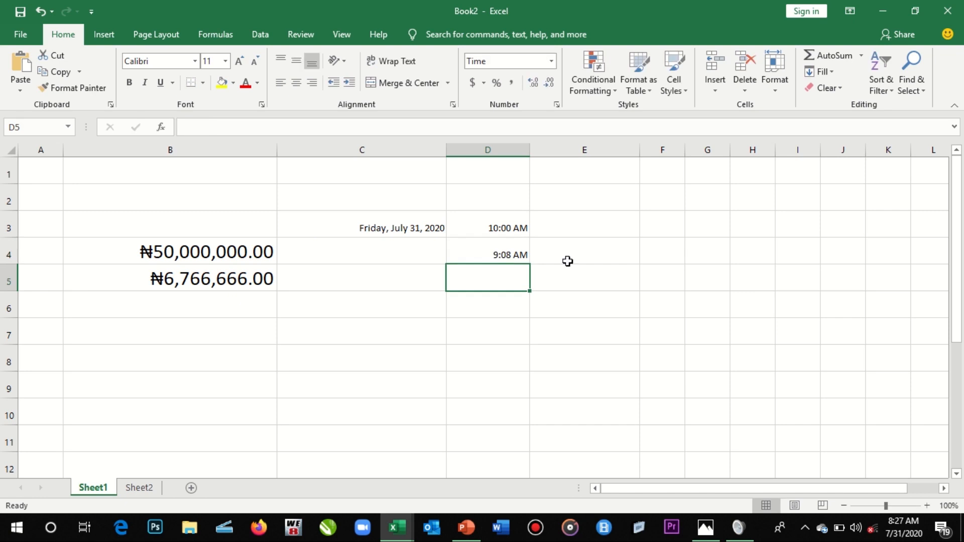
Enter the time 13:30 in cell D5 and 14:00 in cell D6
{"action": "left_click", "coordinate": [504, 223]}
{"action": "left_click_drag", "start_coordinate": [504, 223], "coordinate": [511, 260]}
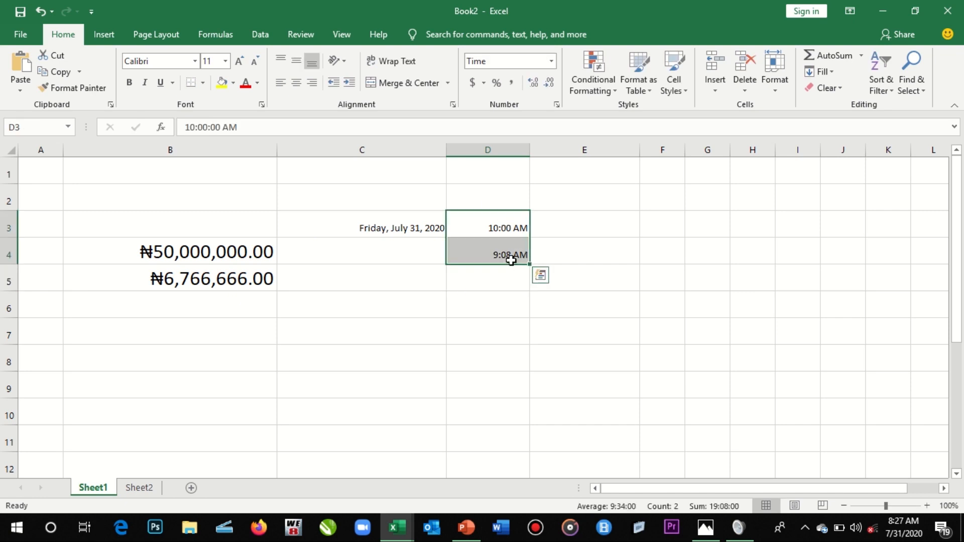
{"action": "left_click", "coordinate": [500, 273]}
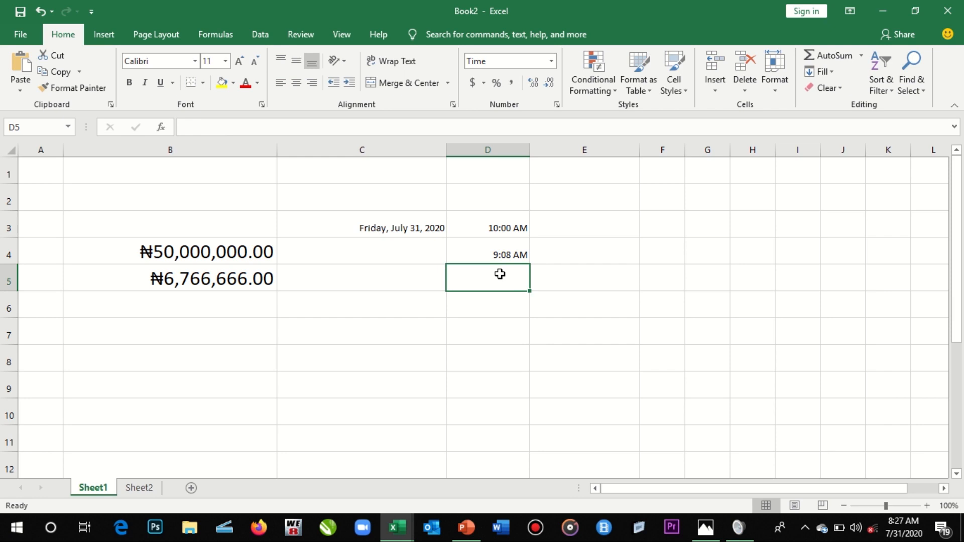
{"action": "type", "text": "13"}
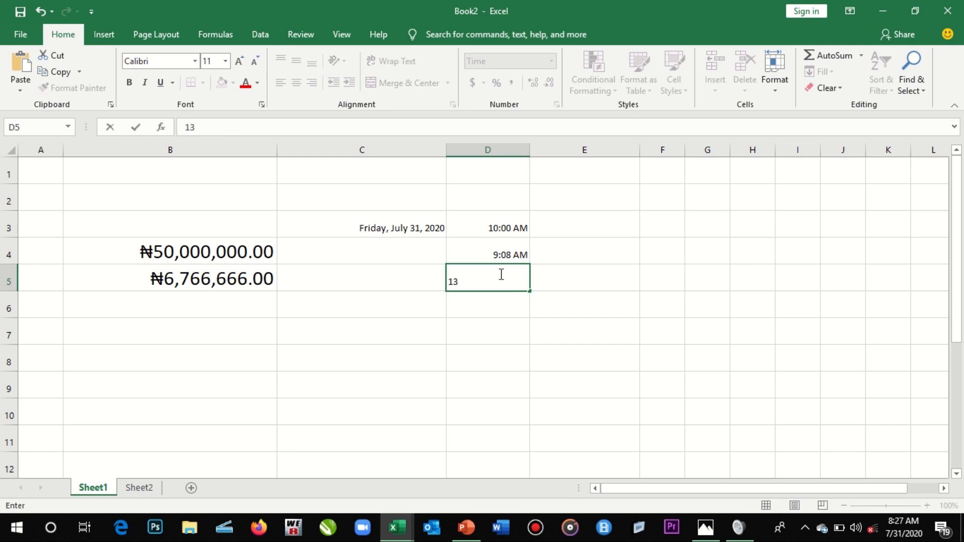
{"action": "type", "text": ":30"}
{"action": "key", "text": "Return"}
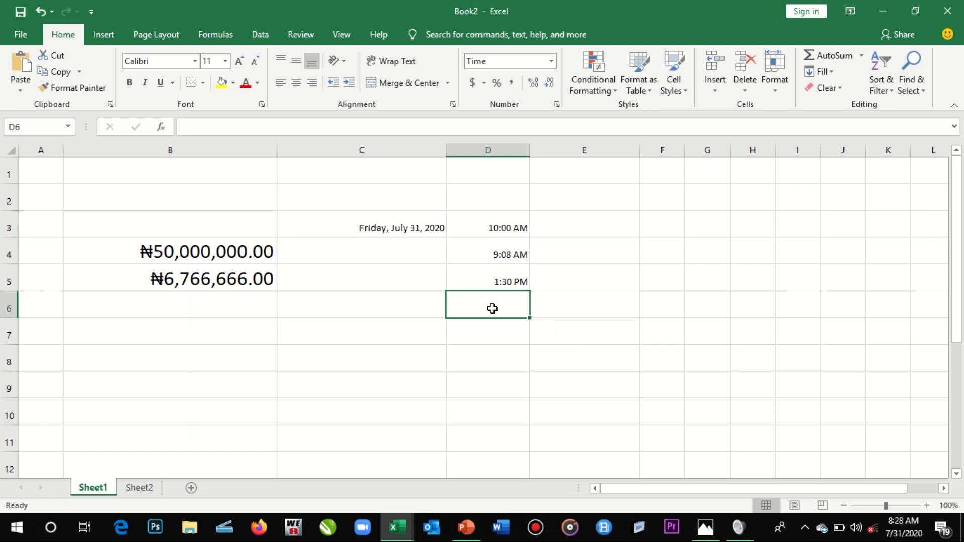
{"action": "type", "text": "14"}
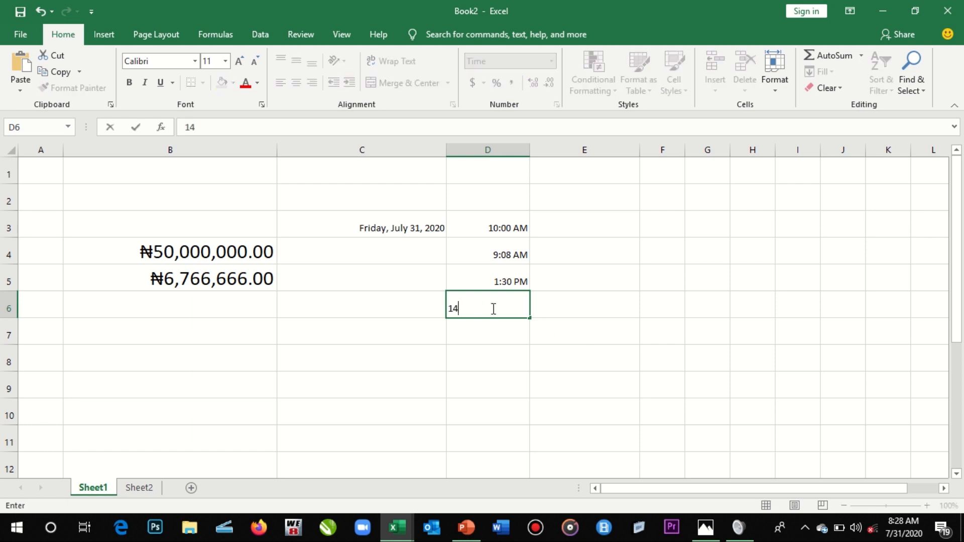
{"action": "type", "text": ":00"}
{"action": "key", "text": "Return"}
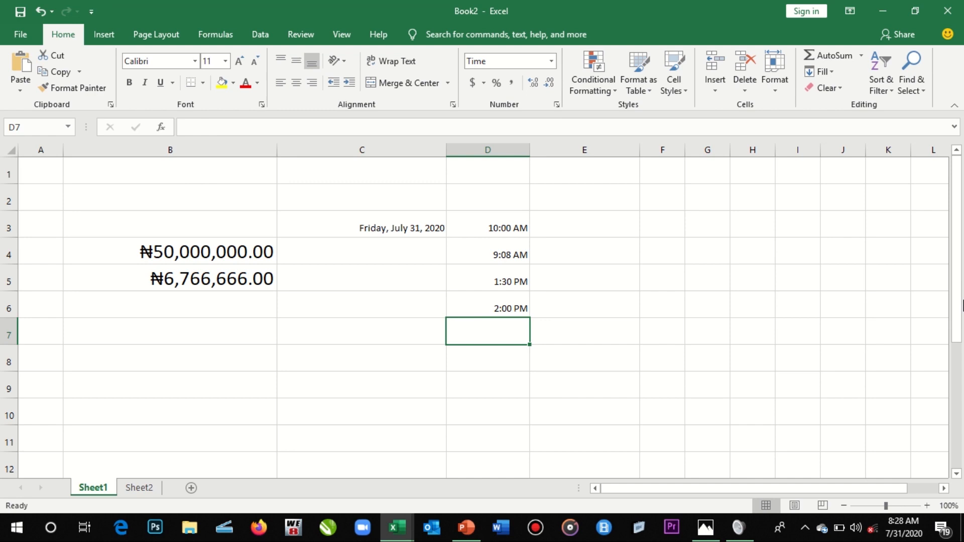
Format cell D7 as Percentage with 2 decimal places
{"action": "right_click", "coordinate": [523, 327]}
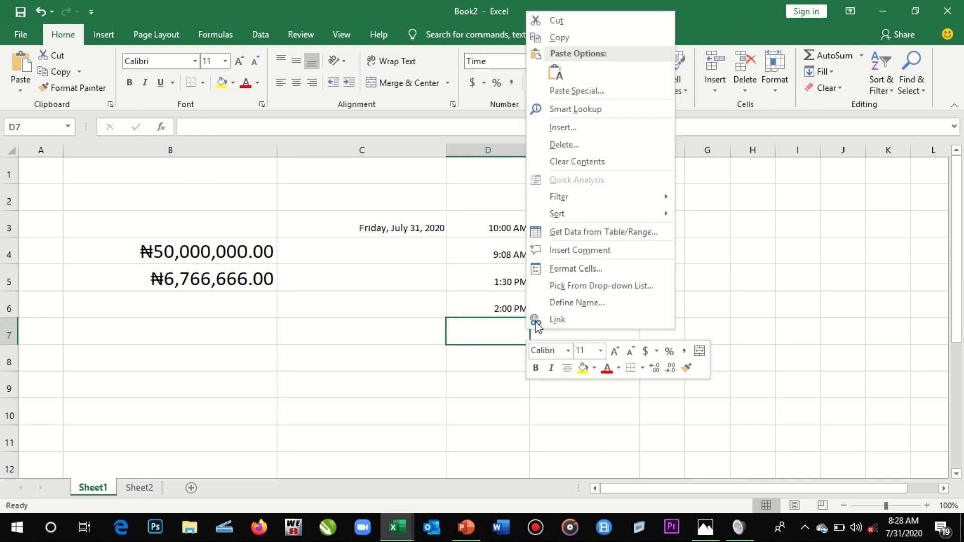
{"action": "left_click", "coordinate": [571, 262]}
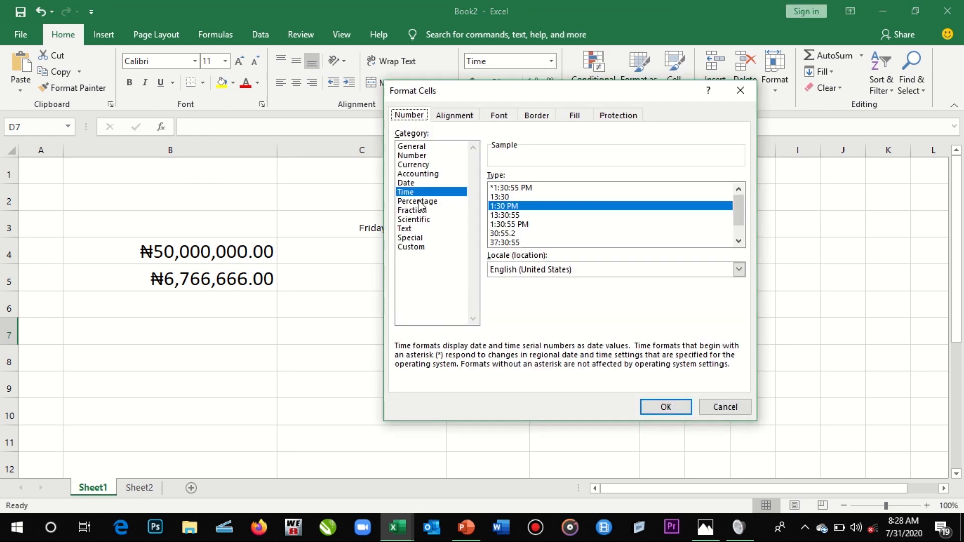
{"action": "left_click", "coordinate": [419, 201]}
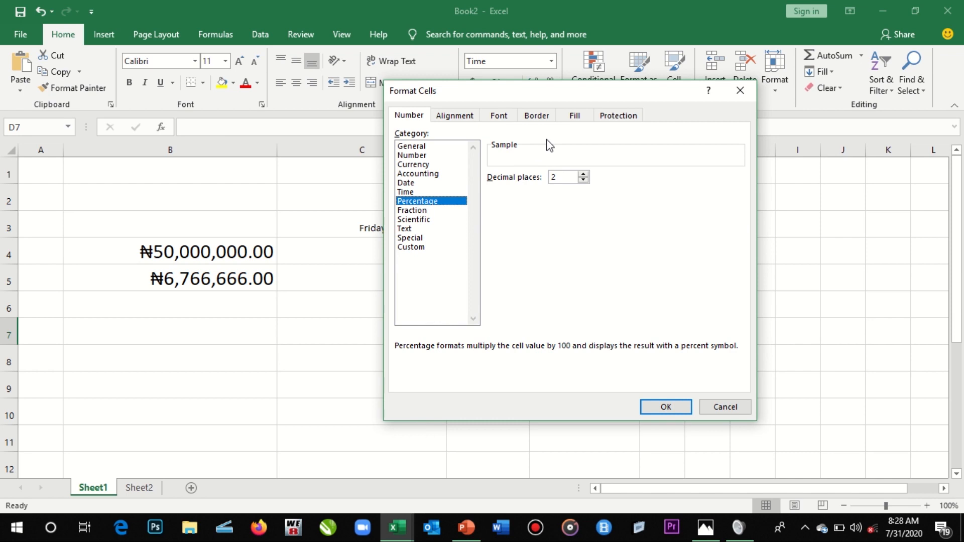
{"action": "left_click_drag", "start_coordinate": [595, 88], "coordinate": [743, 95]}
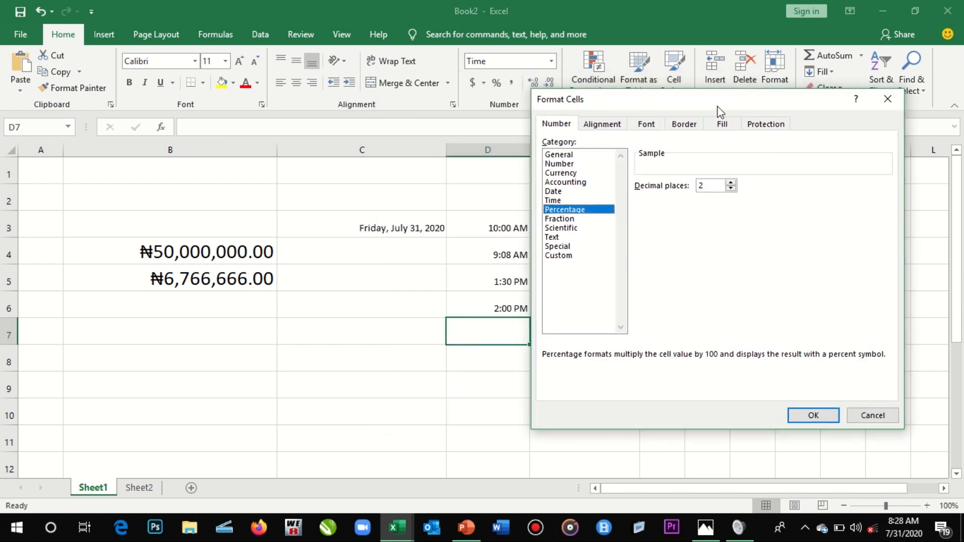
{"action": "left_click_drag", "start_coordinate": [679, 108], "coordinate": [230, 191]}
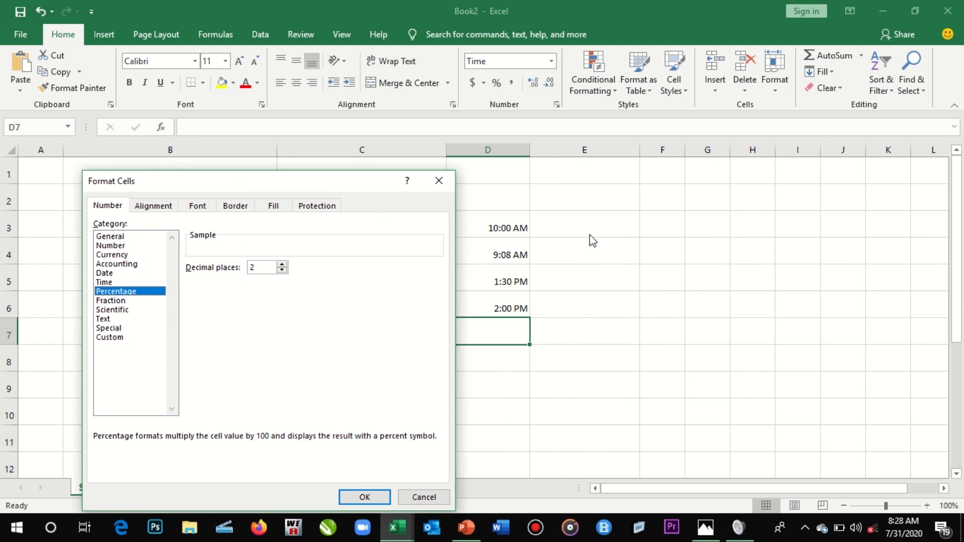
{"action": "left_click", "coordinate": [362, 497]}
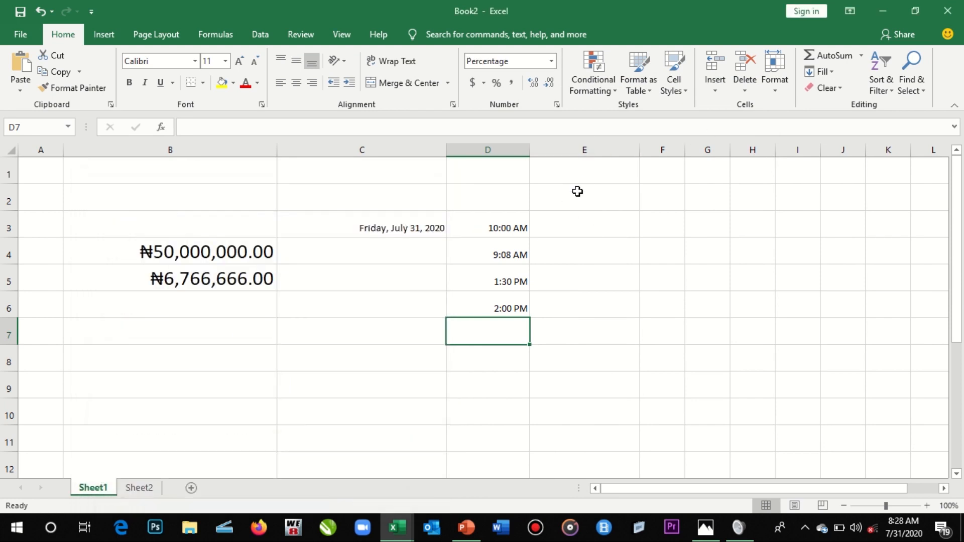
Enter the number 100 in cell E2
{"action": "left_click", "coordinate": [568, 205]}
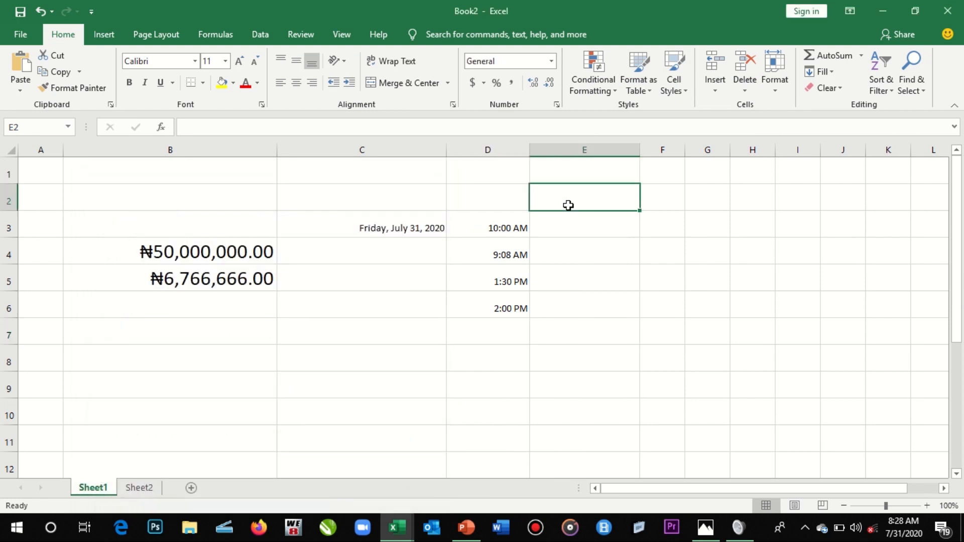
{"action": "type", "text": "100"}
{"action": "key", "text": "Return"}
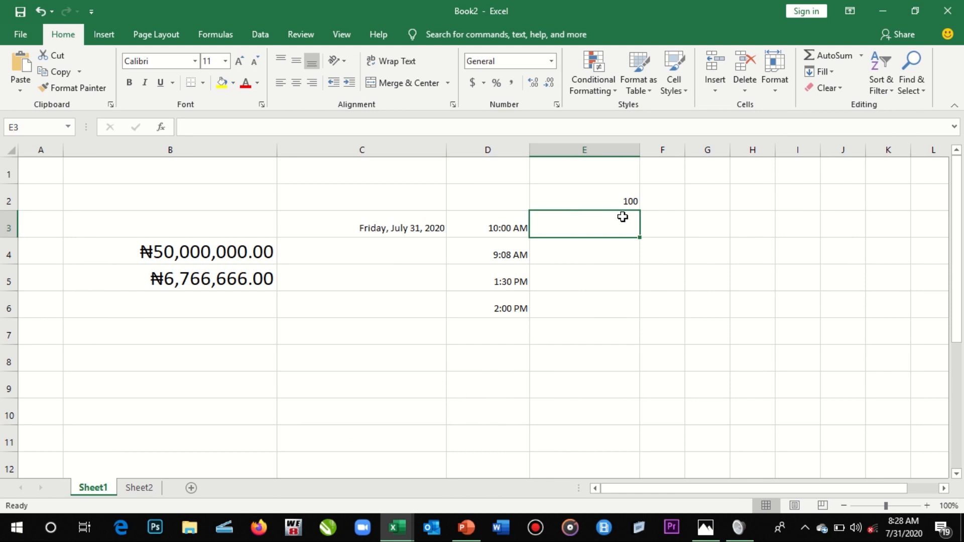
Format the whole of column E as Percentage with 2 decimal places
{"action": "left_click", "coordinate": [609, 194]}
{"action": "left_click", "coordinate": [601, 150]}
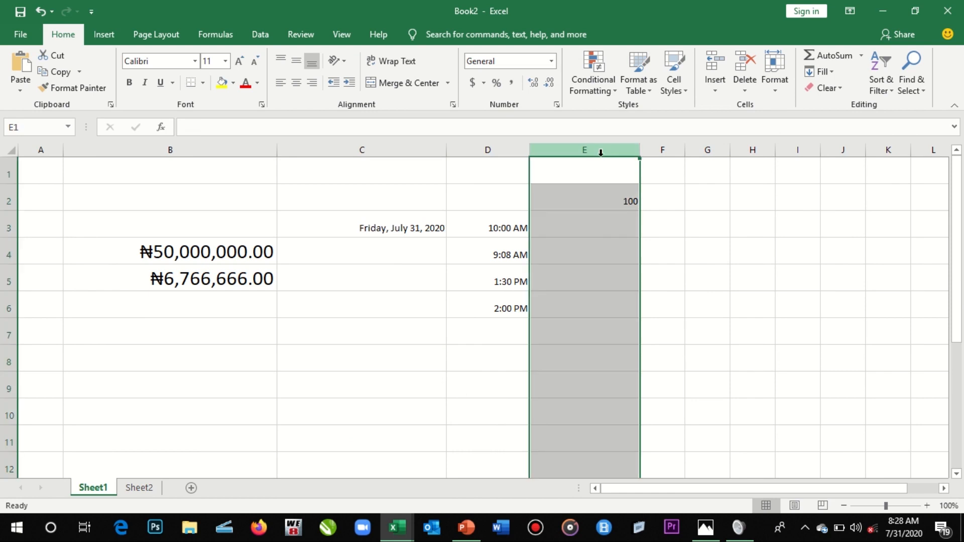
{"action": "right_click", "coordinate": [601, 150]}
{"action": "left_click", "coordinate": [649, 308]}
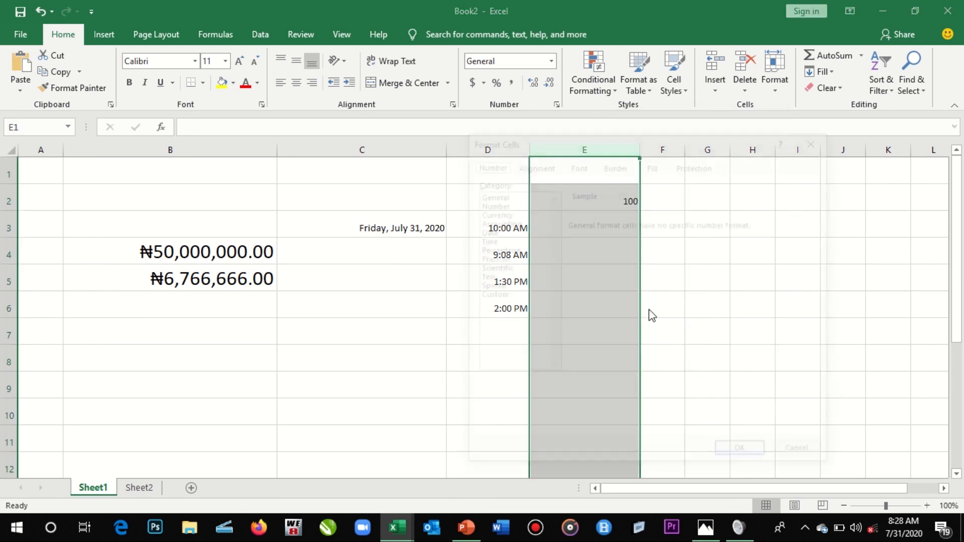
{"action": "mouse_move", "coordinate": [420, 2]}
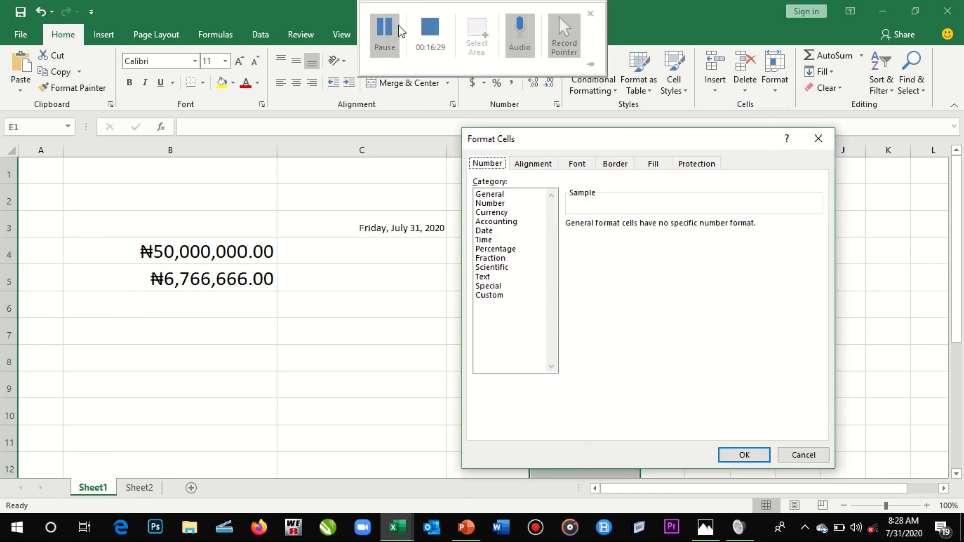
{"action": "left_click", "coordinate": [386, 36]}
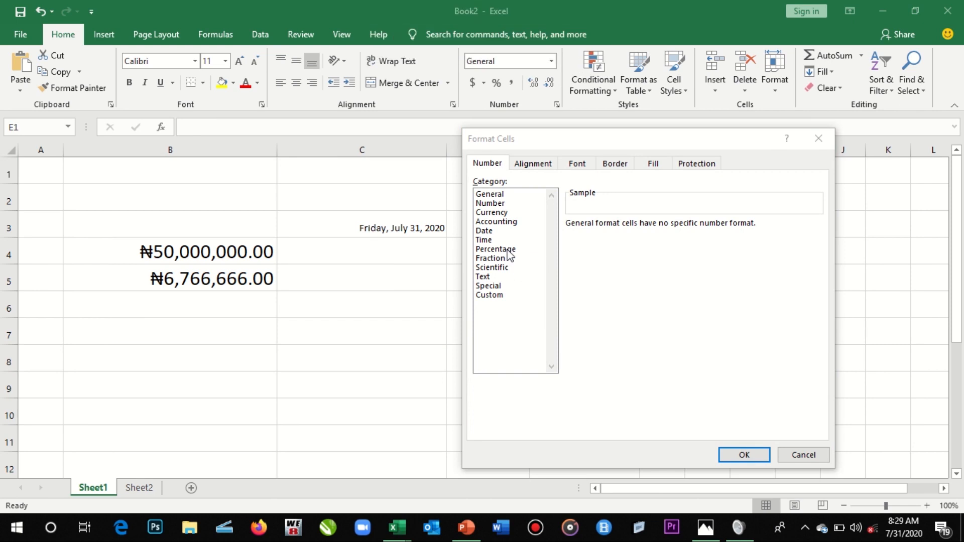
{"action": "left_click", "coordinate": [508, 249]}
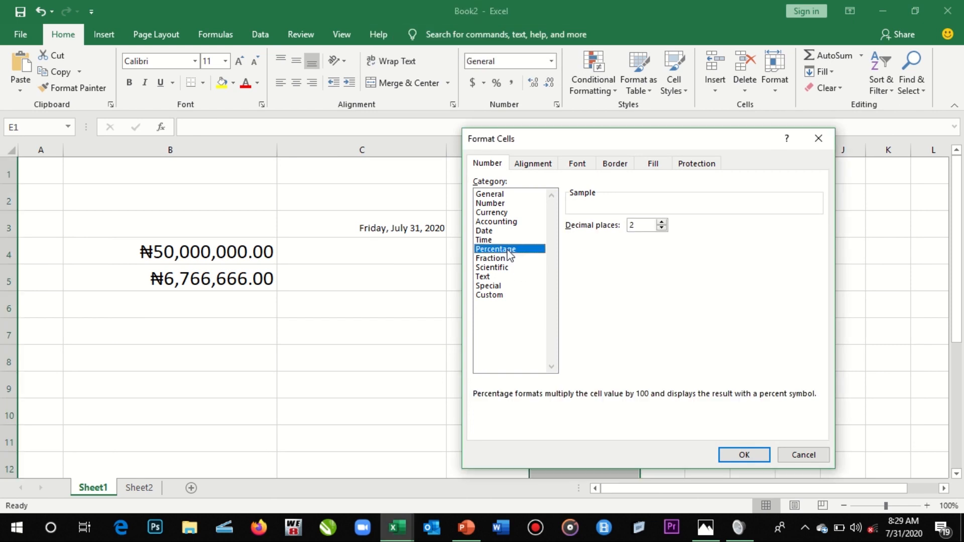
{"action": "left_click", "coordinate": [744, 454]}
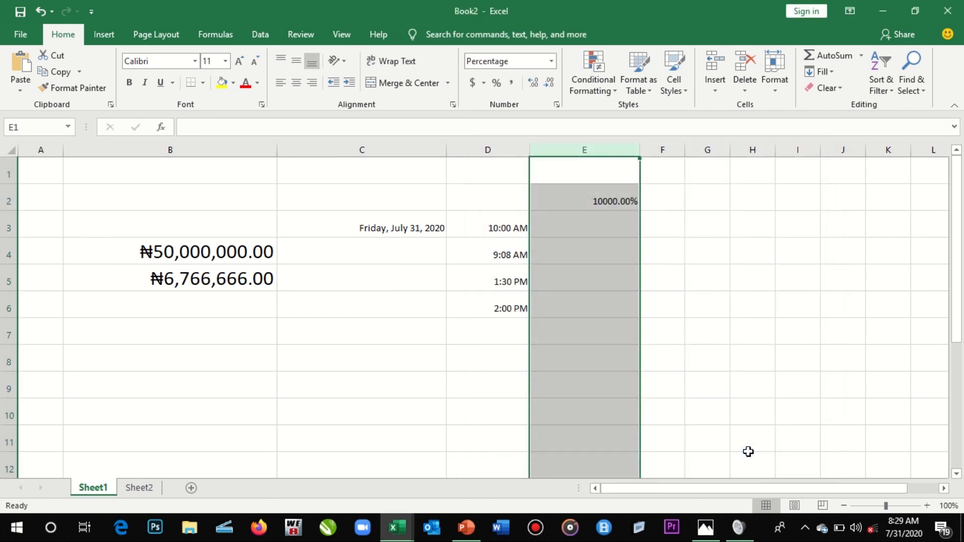
Increase the font size of cell E2 to 18
{"action": "left_click", "coordinate": [694, 385]}
{"action": "left_click", "coordinate": [611, 198]}
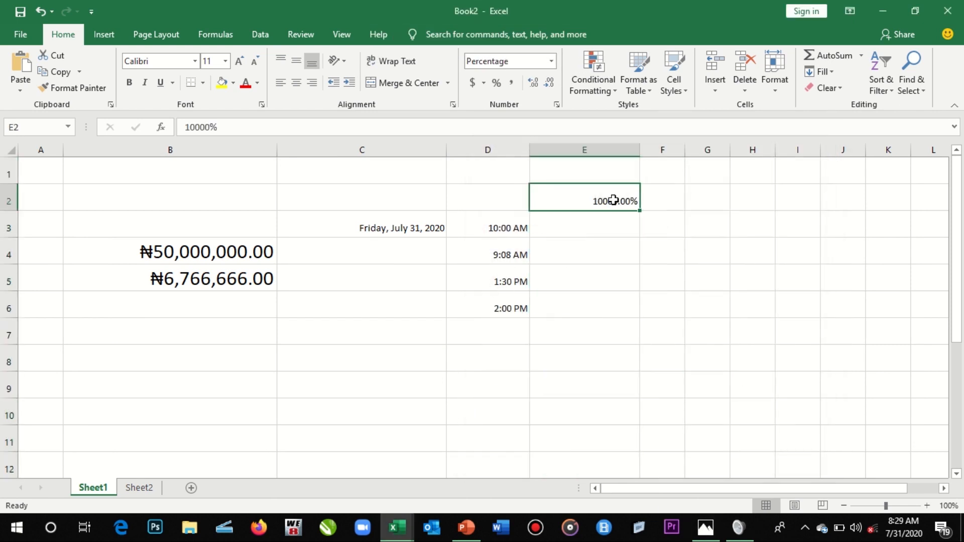
{"action": "left_click", "coordinate": [238, 62]}
{"action": "left_click", "coordinate": [238, 61]}
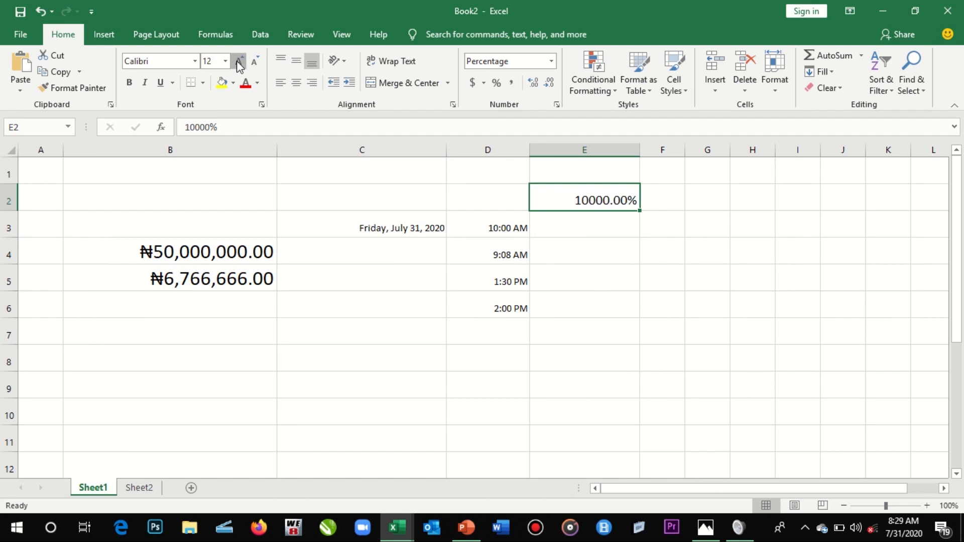
{"action": "left_click", "coordinate": [238, 61]}
{"action": "left_click", "coordinate": [238, 61]}
Reduce the Percentage format of cell E2 to 0 decimal places
{"action": "right_click", "coordinate": [595, 190]}
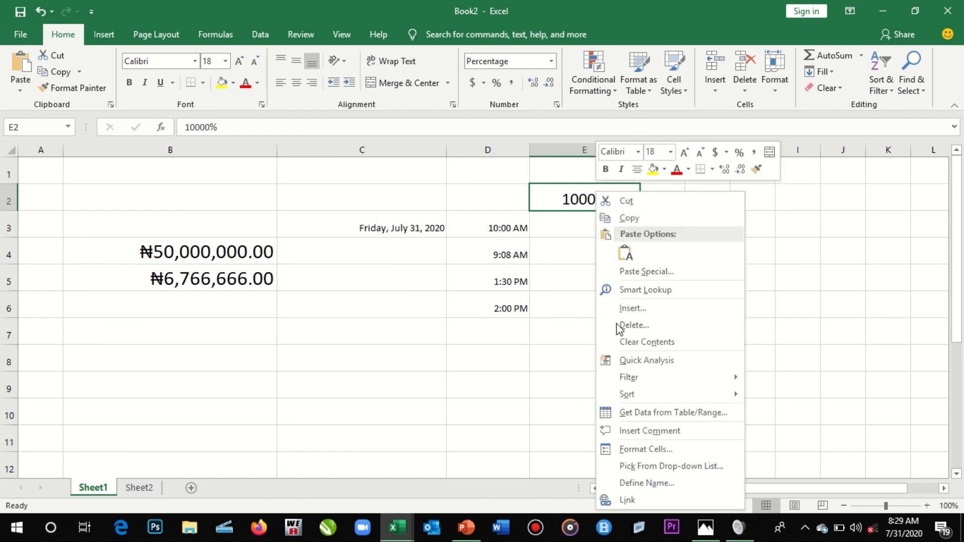
{"action": "left_click", "coordinate": [649, 450]}
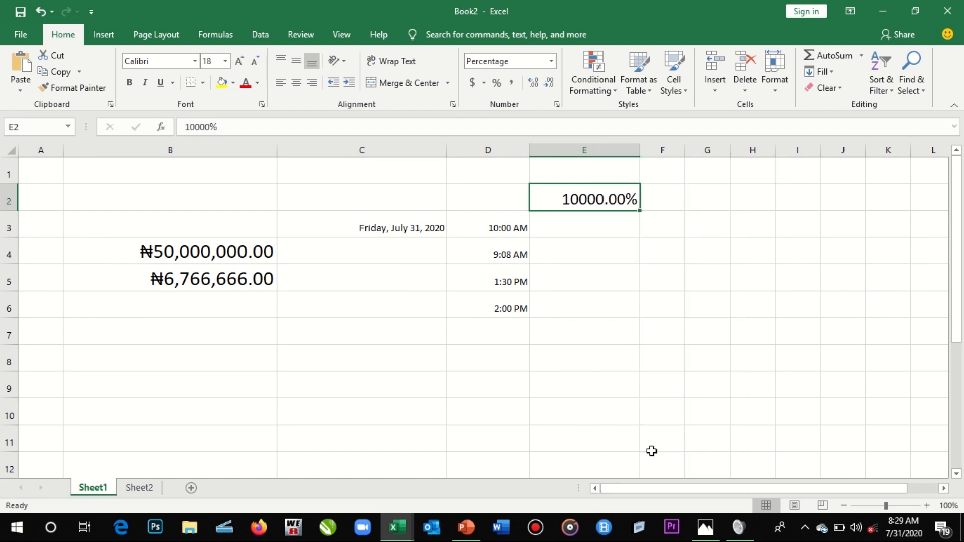
{"action": "left_click", "coordinate": [665, 266]}
{"action": "left_click", "coordinate": [664, 267]}
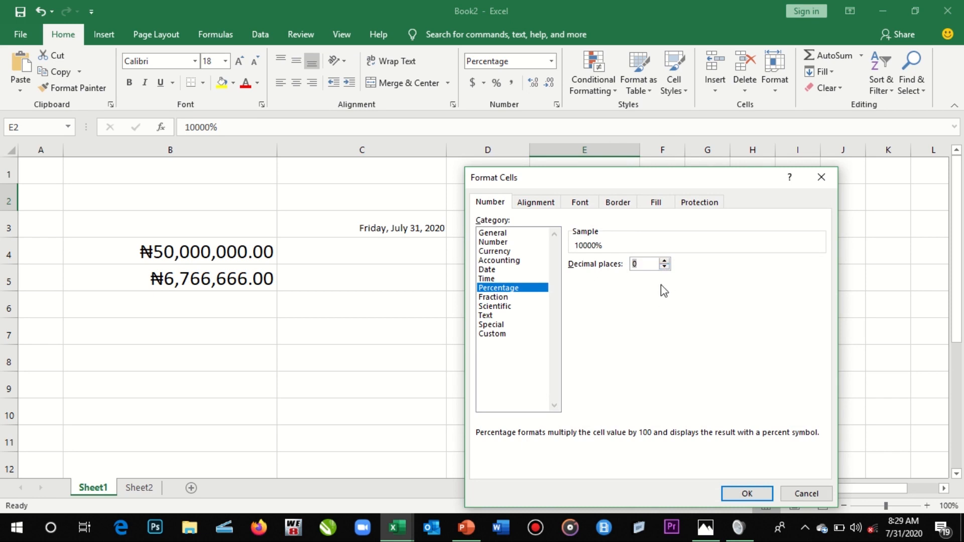
{"action": "left_click", "coordinate": [744, 499]}
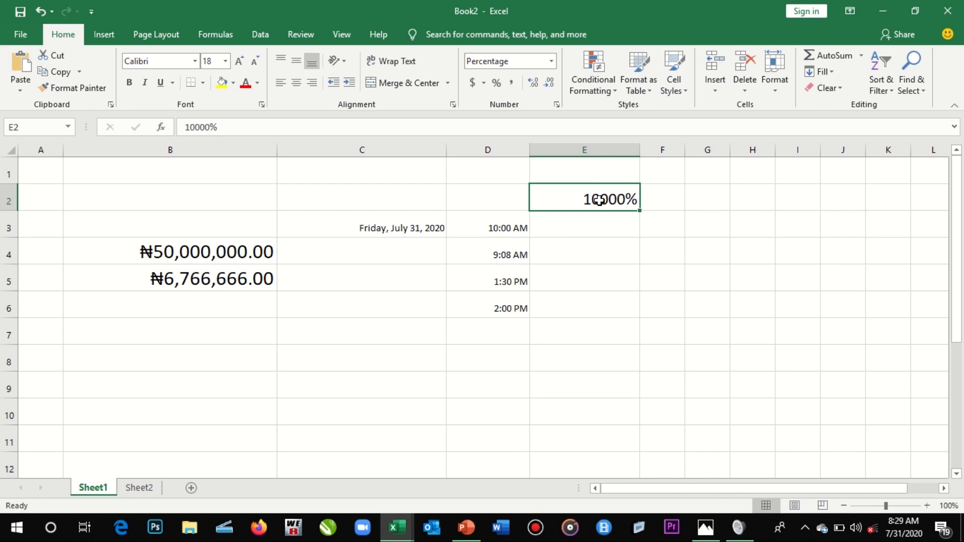
Enter 10% in cell E2, replace it with 100%, and enter 200% in cell E3
{"action": "type", "text": "10"}
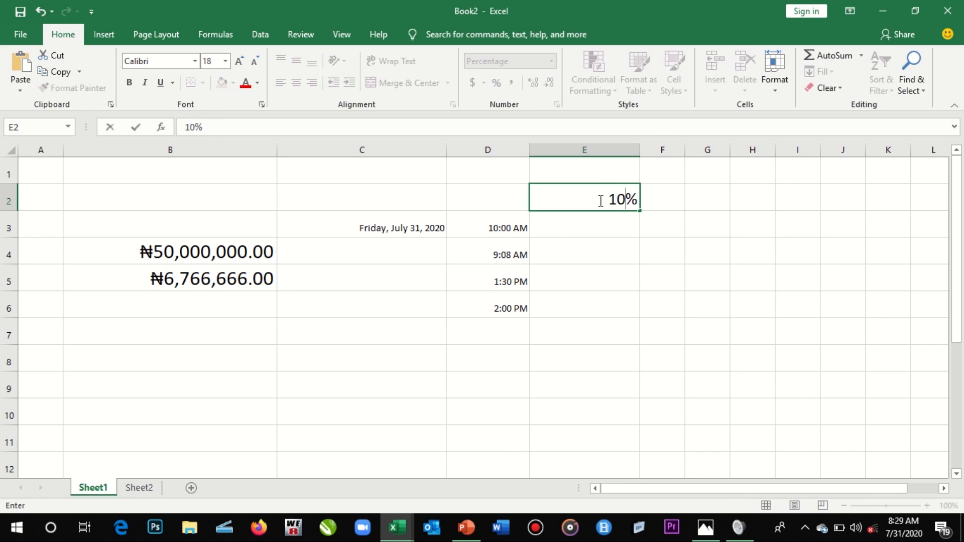
{"action": "key", "text": "Return"}
{"action": "left_click", "coordinate": [599, 201]}
{"action": "type", "text": "100"}
{"action": "key", "text": "Return"}
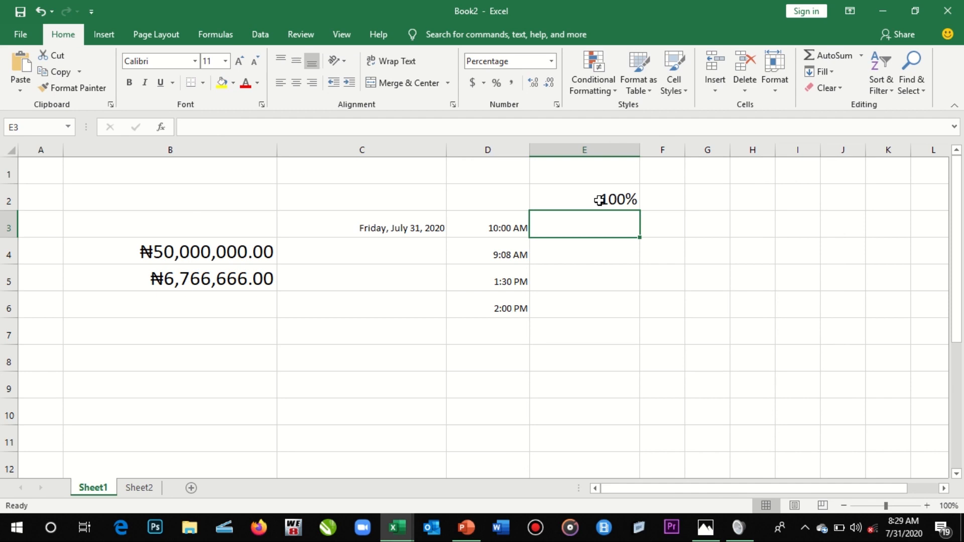
{"action": "type", "text": "200"}
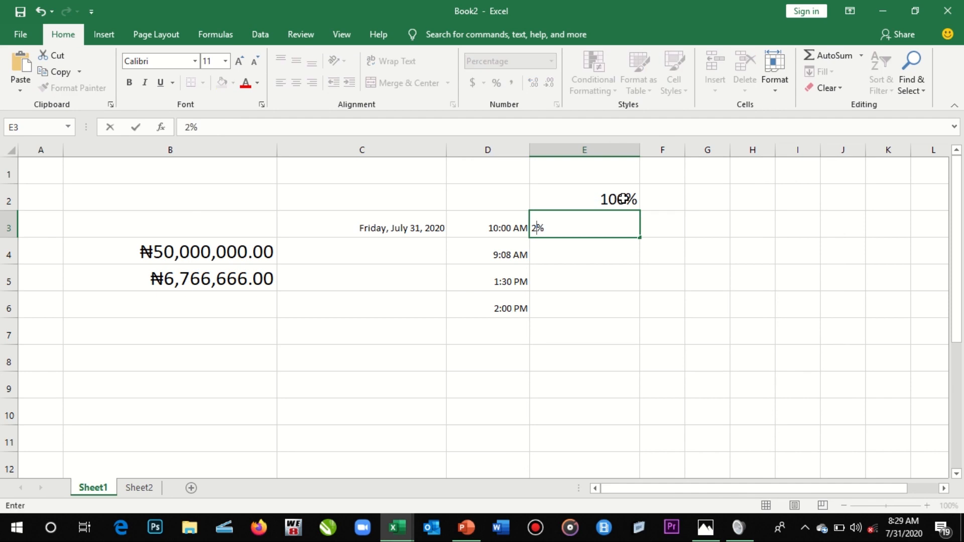
{"action": "key", "text": "Return"}
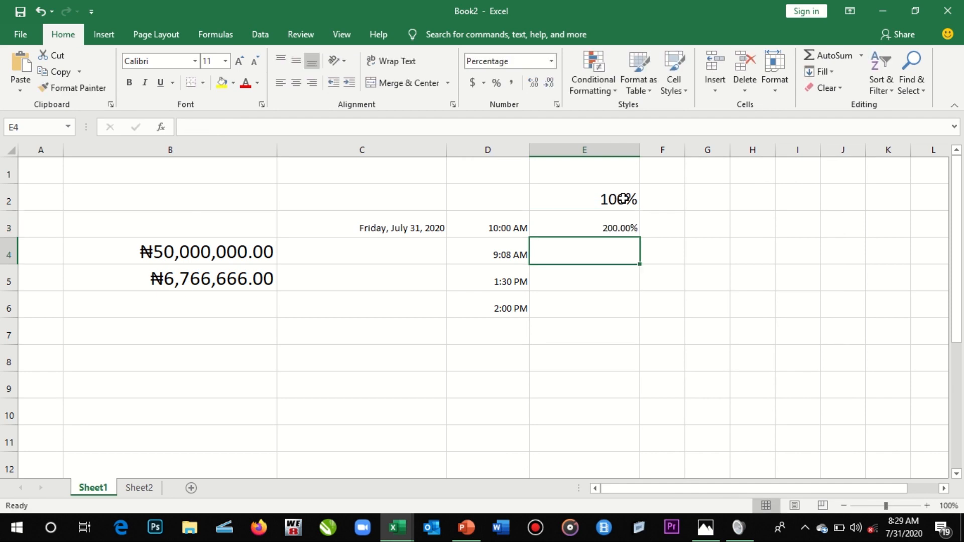
{"action": "left_click", "coordinate": [603, 148]}
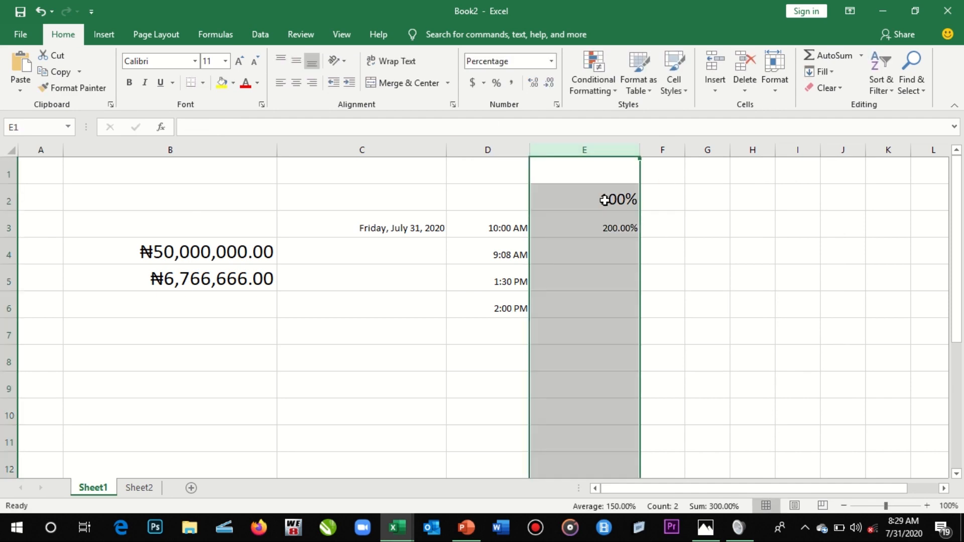
{"action": "left_click", "coordinate": [610, 267]}
{"action": "double_click", "coordinate": [609, 267]}
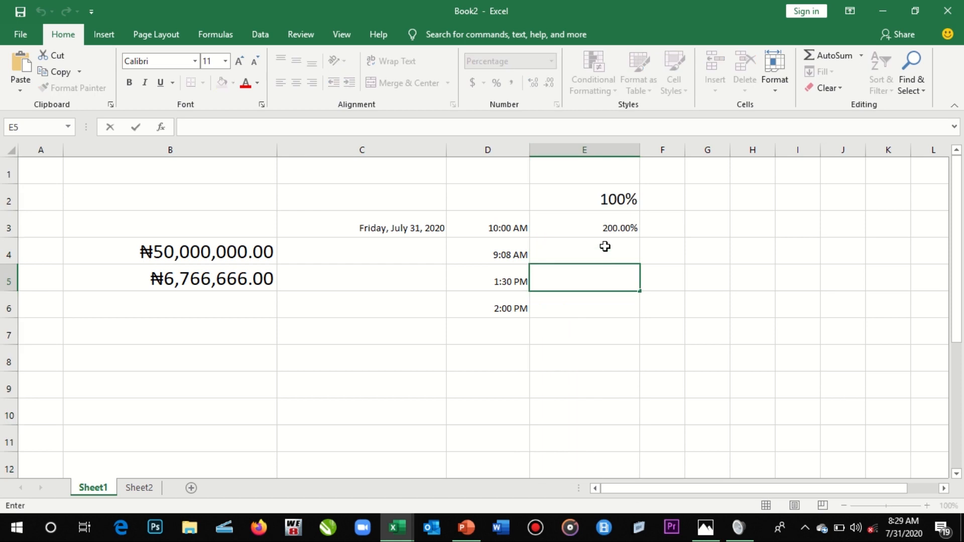
Format cell E4 as Fraction with the type Up to one digit (1/4)
{"action": "left_click", "coordinate": [605, 244]}
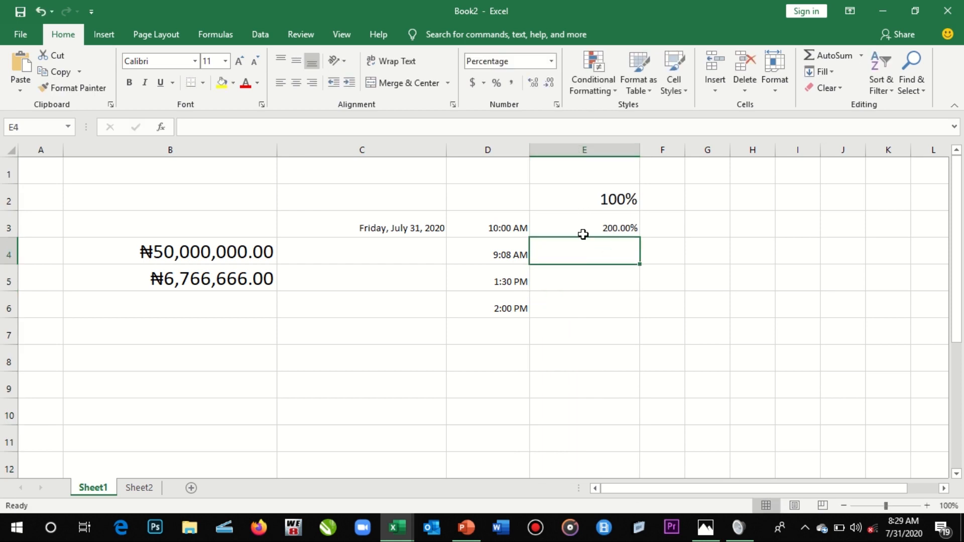
{"action": "right_click", "coordinate": [581, 258]}
{"action": "left_click", "coordinate": [601, 445]}
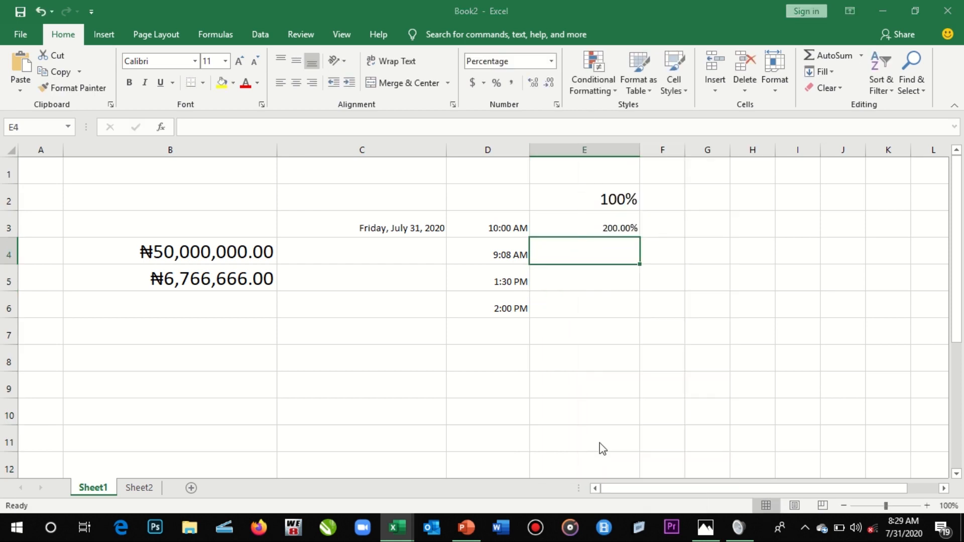
{"action": "left_click", "coordinate": [449, 298]}
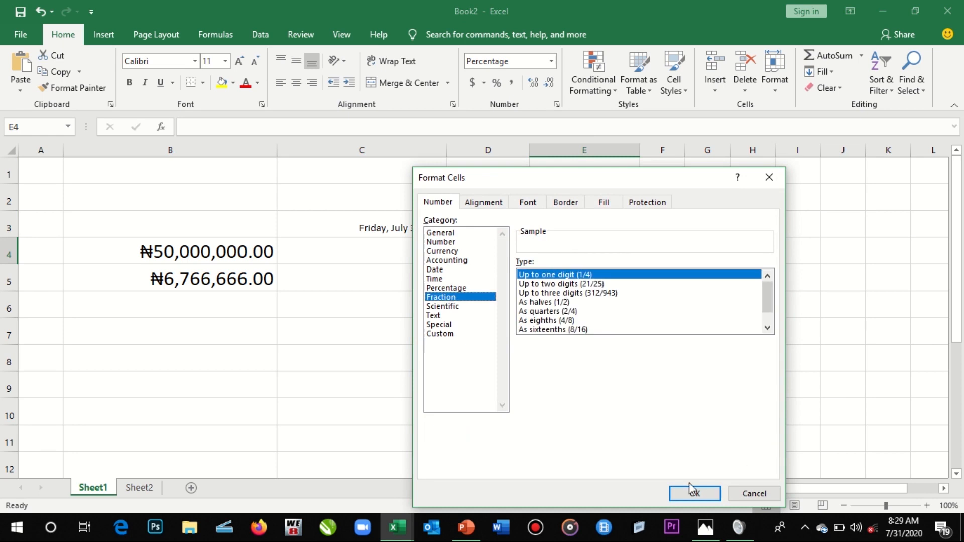
{"action": "left_click", "coordinate": [691, 499]}
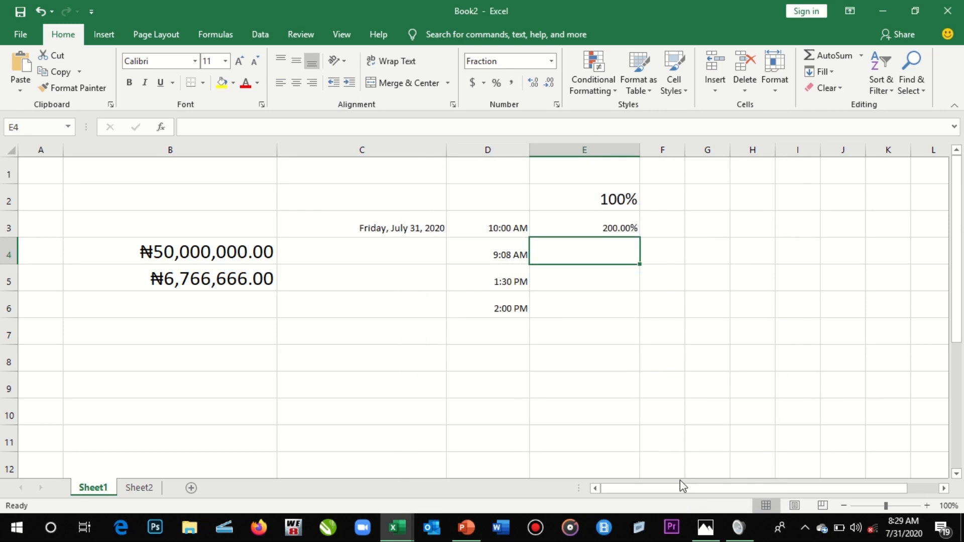
Enter the decimal number 0.5 in cell F3
{"action": "left_click_drag", "start_coordinate": [679, 485], "coordinate": [755, 478]}
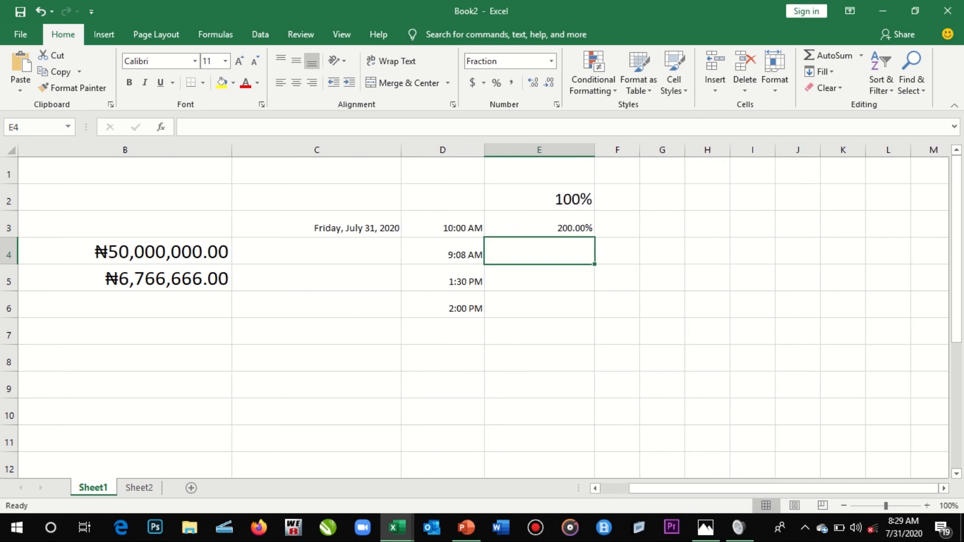
{"action": "left_click", "coordinate": [944, 489]}
{"action": "left_click", "coordinate": [944, 489]}
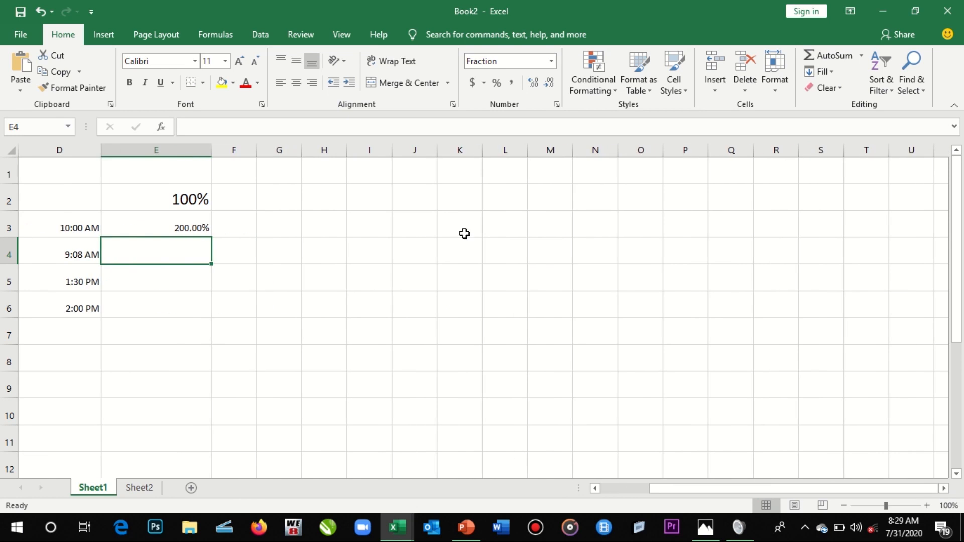
{"action": "left_click", "coordinate": [233, 225]}
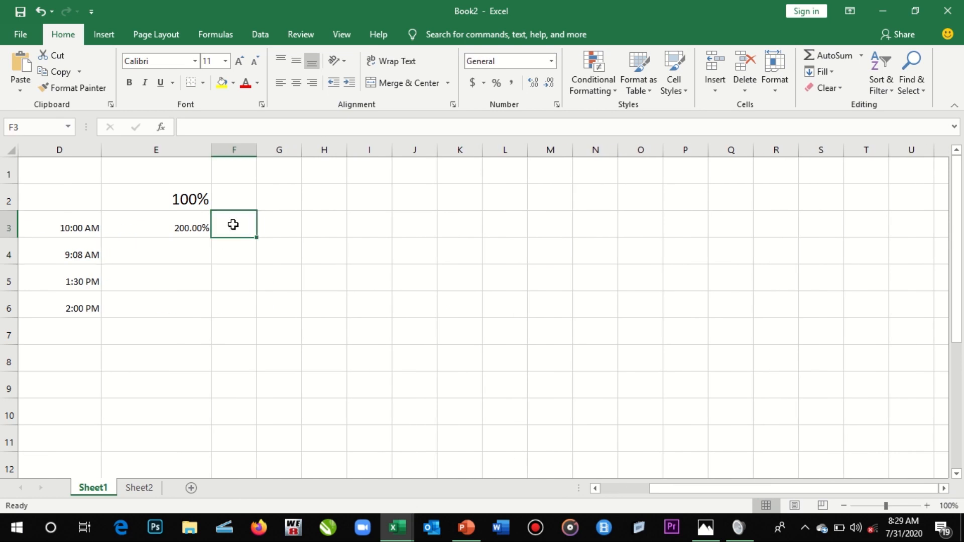
{"action": "type", "text": "0.5"}
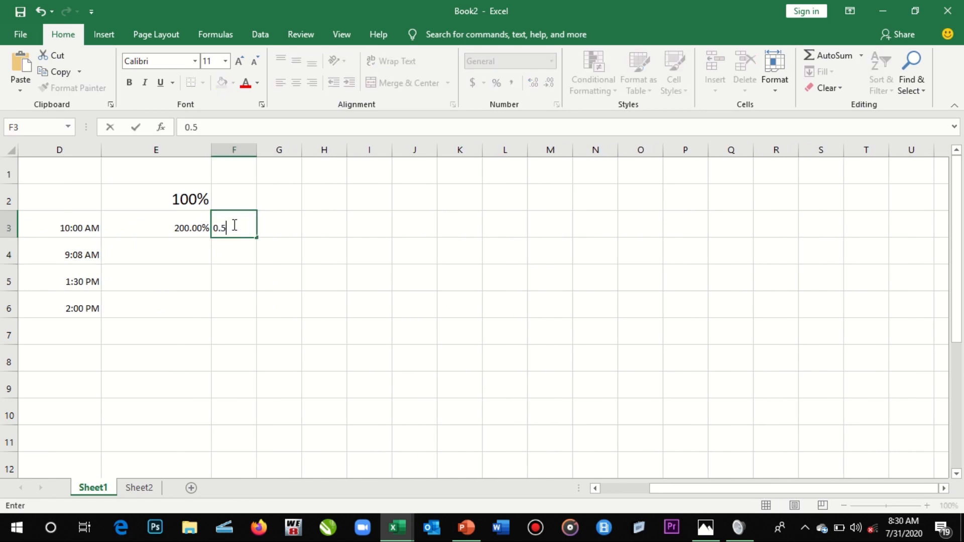
{"action": "key", "text": "Return"}
Increase the font size of cell F3 to 20
{"action": "left_click", "coordinate": [245, 226]}
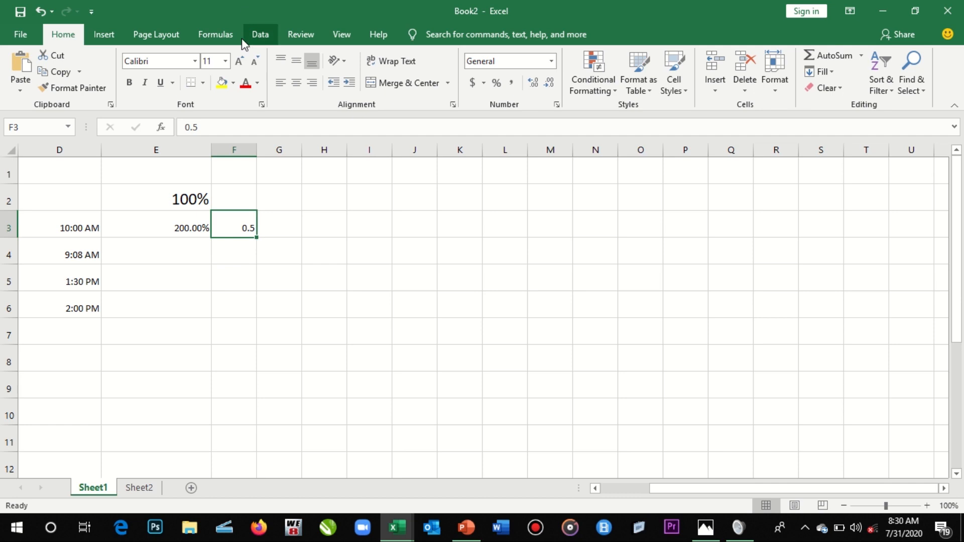
{"action": "left_click", "coordinate": [240, 62]}
{"action": "left_click", "coordinate": [240, 61]}
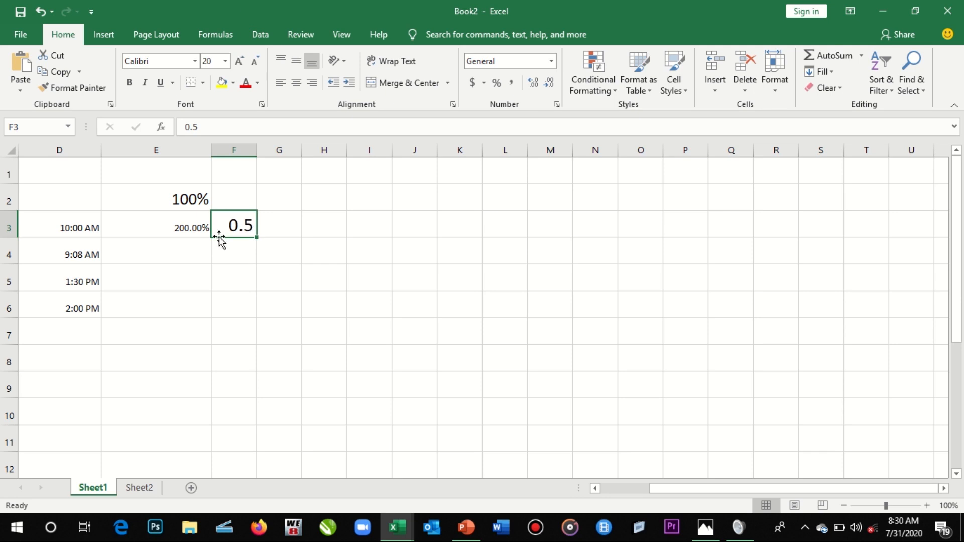
Format cell F3 as Fraction, trying the two-digit type and settling on Up to one digit (1/4)
{"action": "right_click", "coordinate": [242, 224]}
{"action": "left_click", "coordinate": [284, 450]}
{"action": "left_click", "coordinate": [136, 297]}
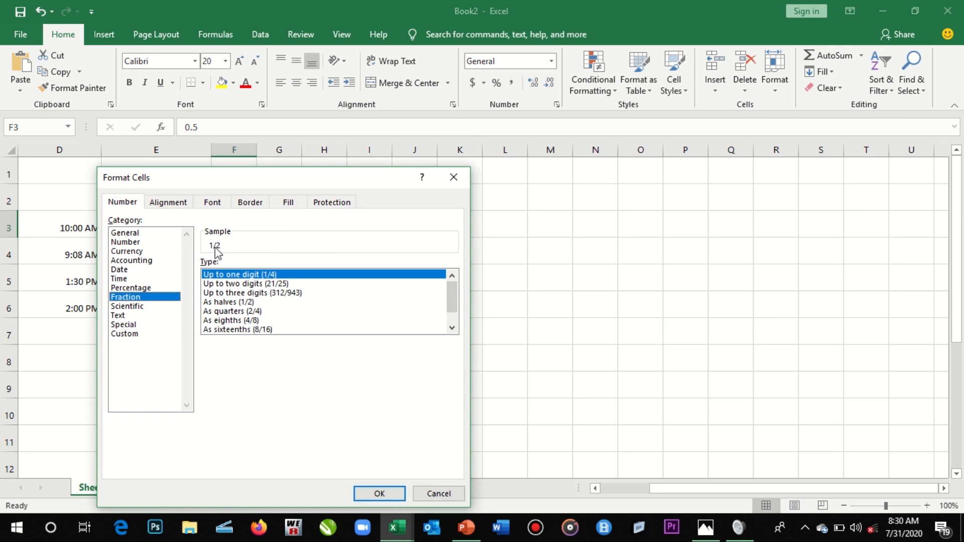
{"action": "left_click", "coordinate": [276, 284]}
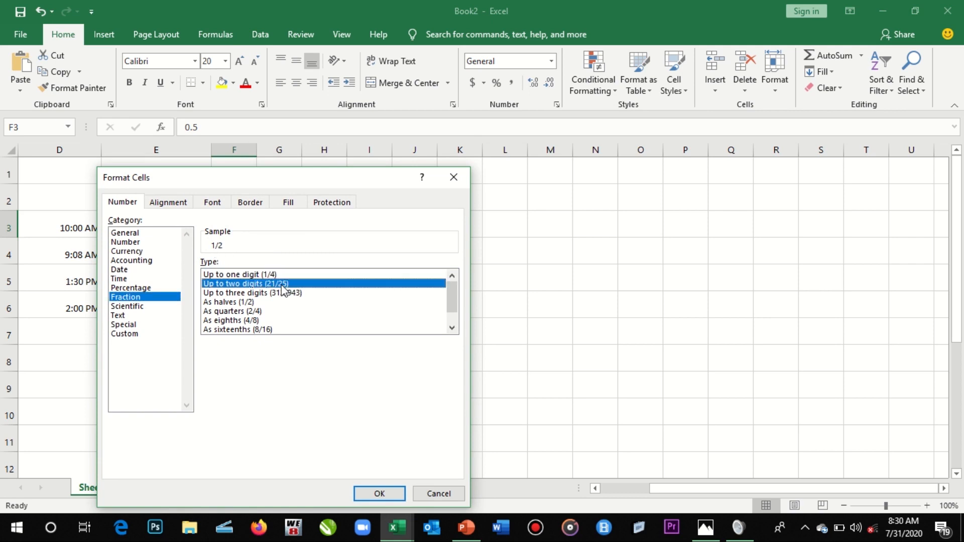
{"action": "left_click", "coordinate": [275, 276]}
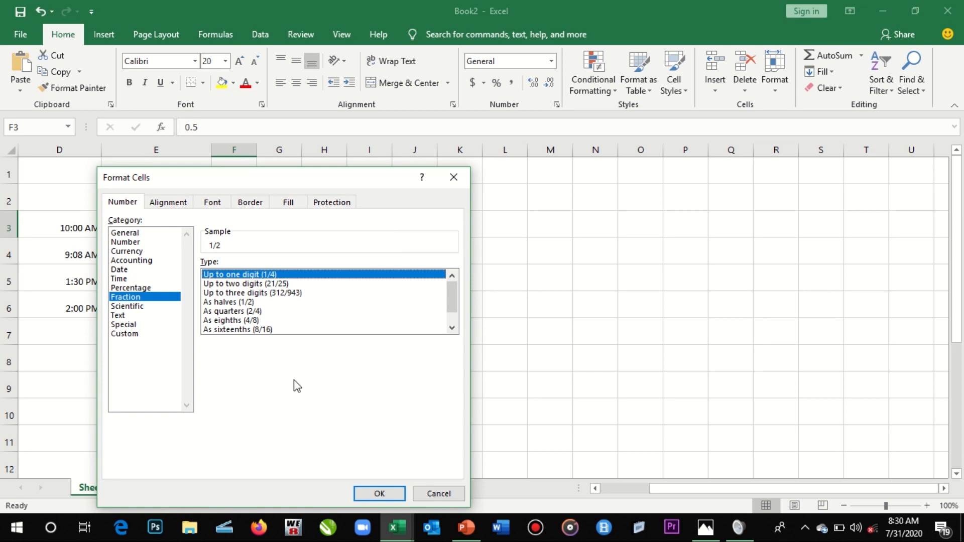
{"action": "left_click", "coordinate": [379, 494]}
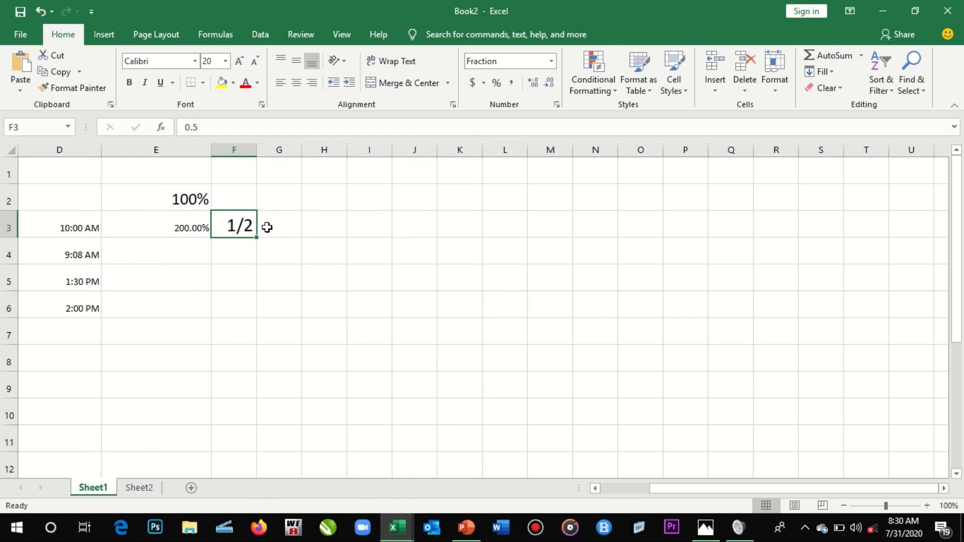
Change the number format of cell F3 to Scientific with 2 decimal places
{"action": "right_click", "coordinate": [224, 216]}
{"action": "left_click", "coordinate": [277, 451]}
{"action": "left_click", "coordinate": [141, 307]}
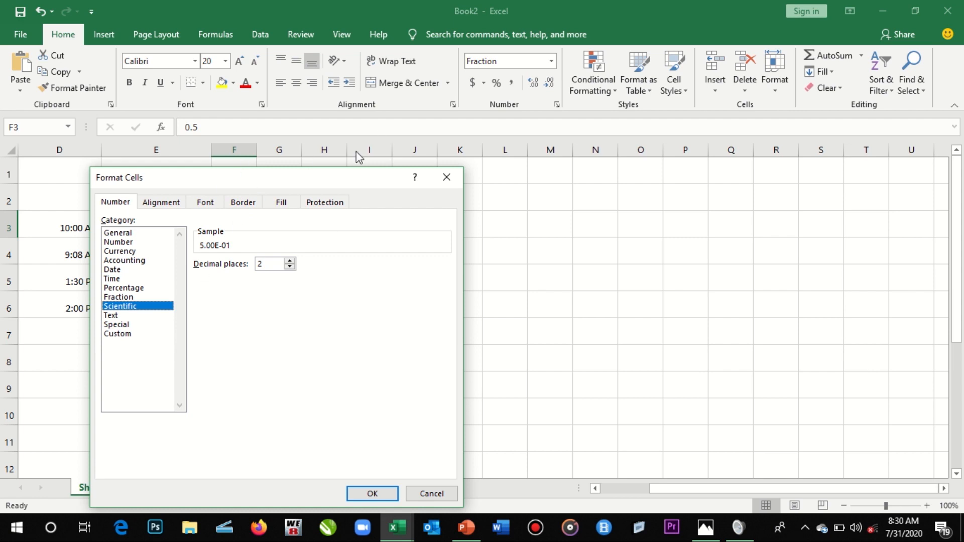
{"action": "left_click_drag", "start_coordinate": [305, 182], "coordinate": [412, 177]}
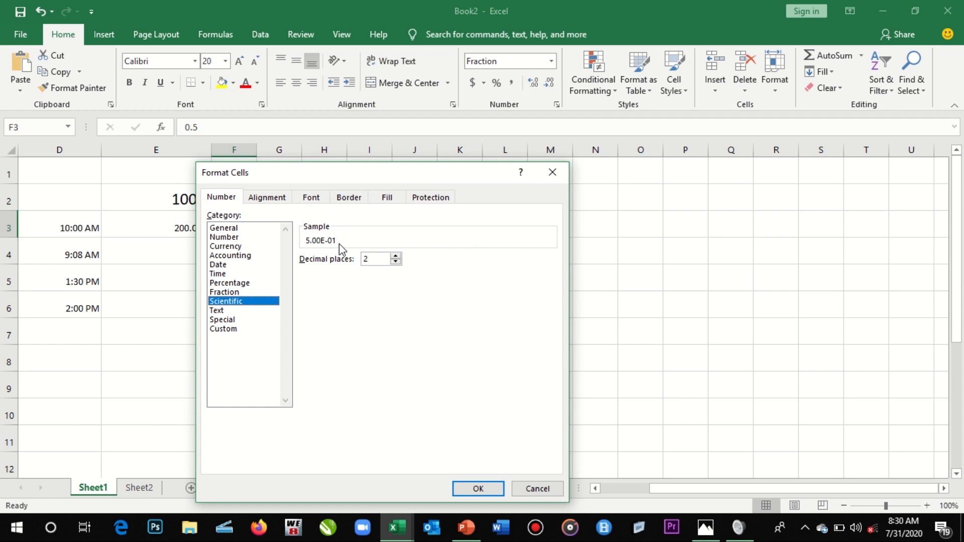
{"action": "left_click", "coordinate": [480, 489]}
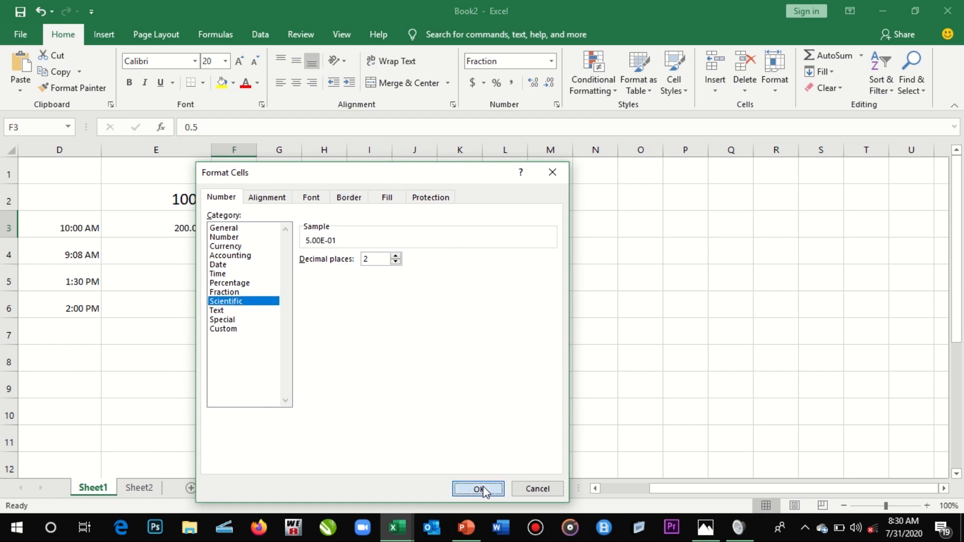
Enter 80000000 in cell H3 and widen column H
{"action": "left_click", "coordinate": [359, 233]}
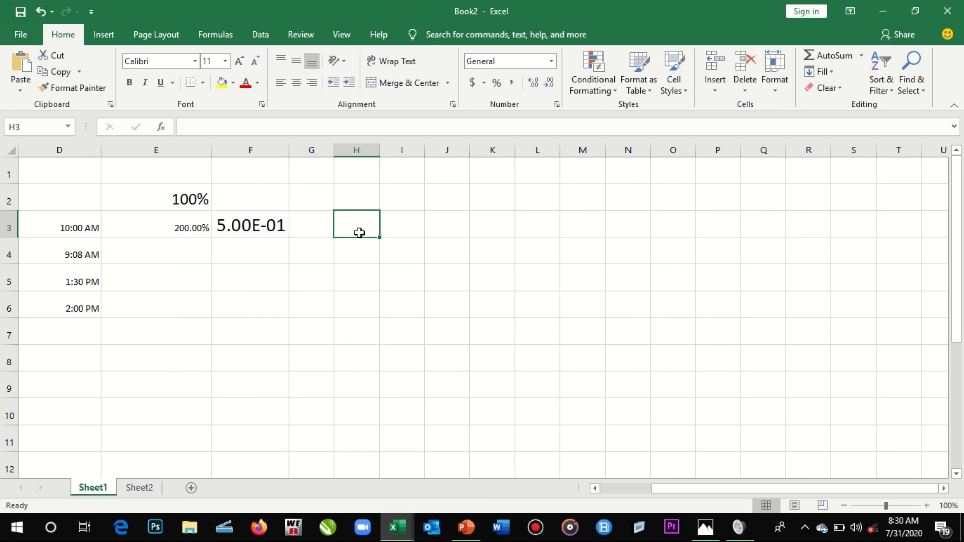
{"action": "type", "text": "8930"}
{"action": "key", "text": "BackSpace"}
{"action": "key", "text": "BackSpace"}
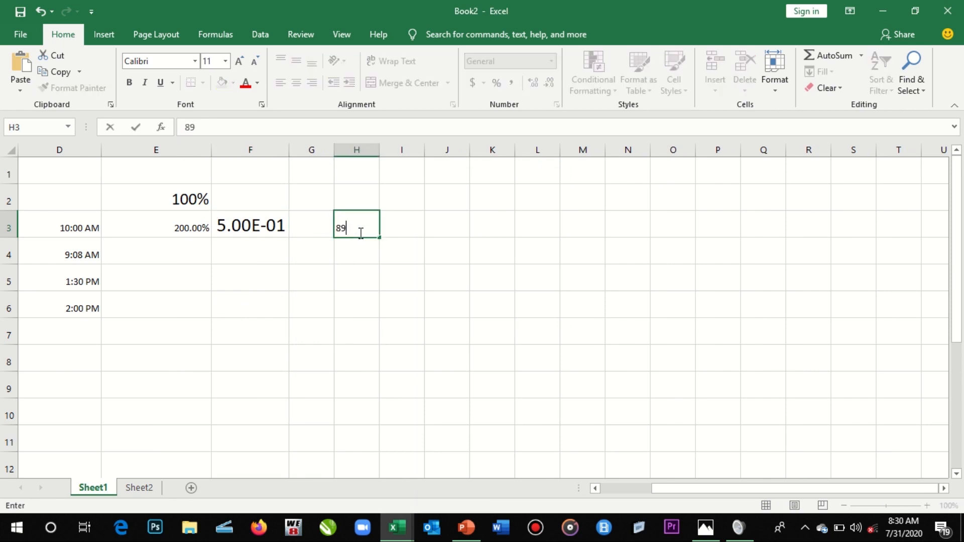
{"action": "type", "text": "0000000"}
{"action": "left_click", "coordinate": [400, 248]}
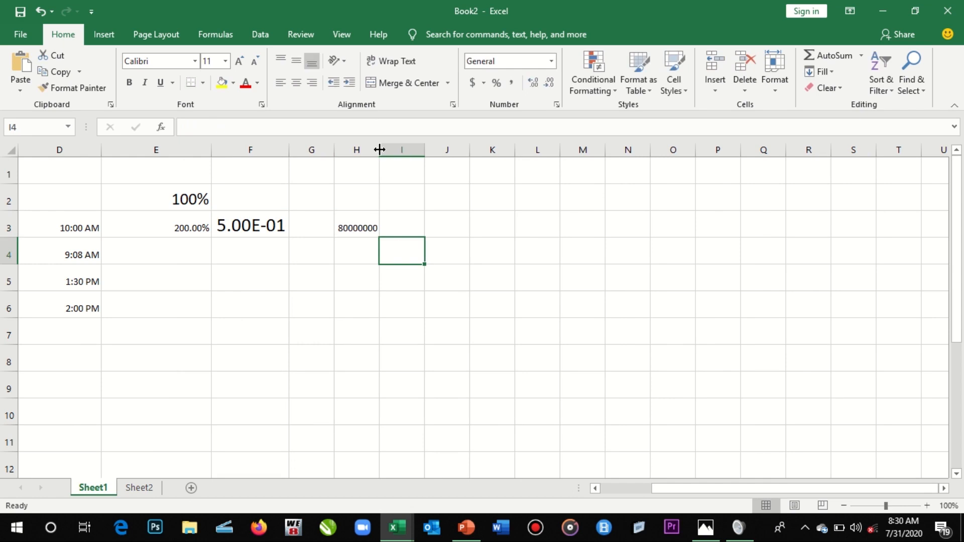
{"action": "left_click_drag", "start_coordinate": [381, 149], "coordinate": [427, 157]}
Apply the comma style to cell H3 and change its number format to Scientific with 0 decimal places
{"action": "left_click", "coordinate": [403, 222]}
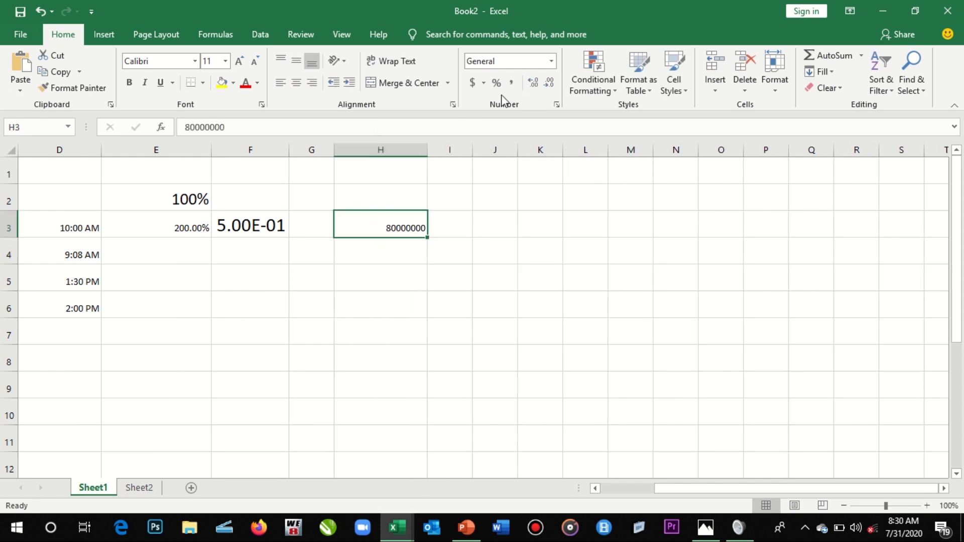
{"action": "left_click", "coordinate": [512, 83]}
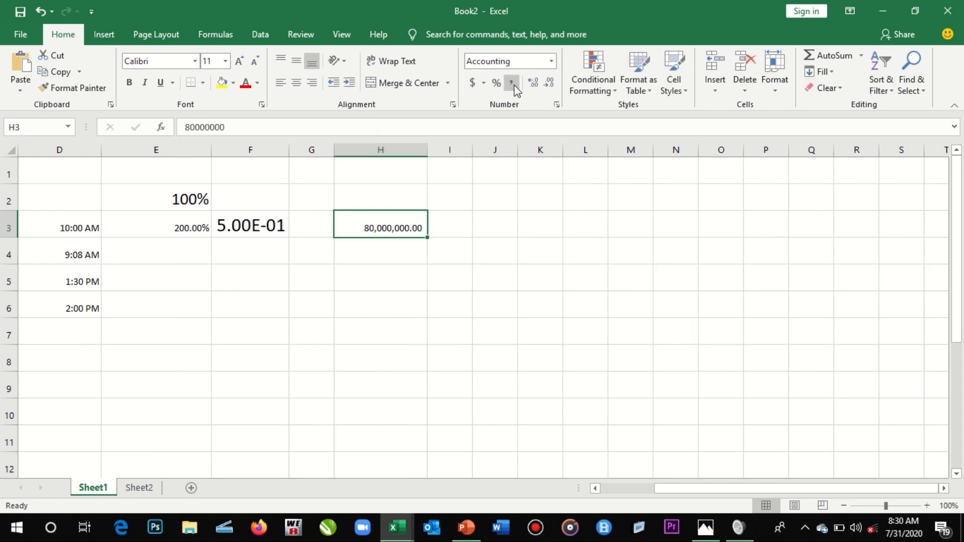
{"action": "right_click", "coordinate": [381, 232]}
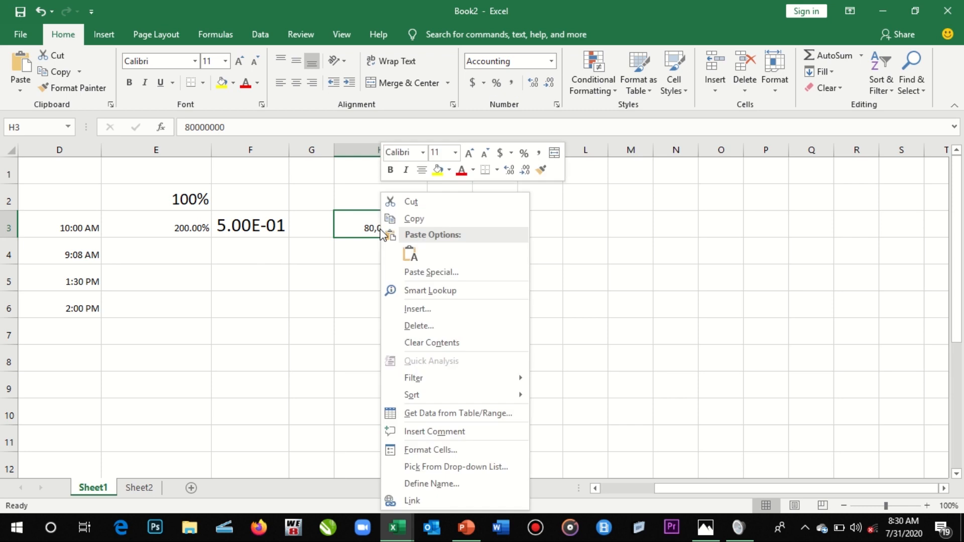
{"action": "left_click", "coordinate": [415, 450]}
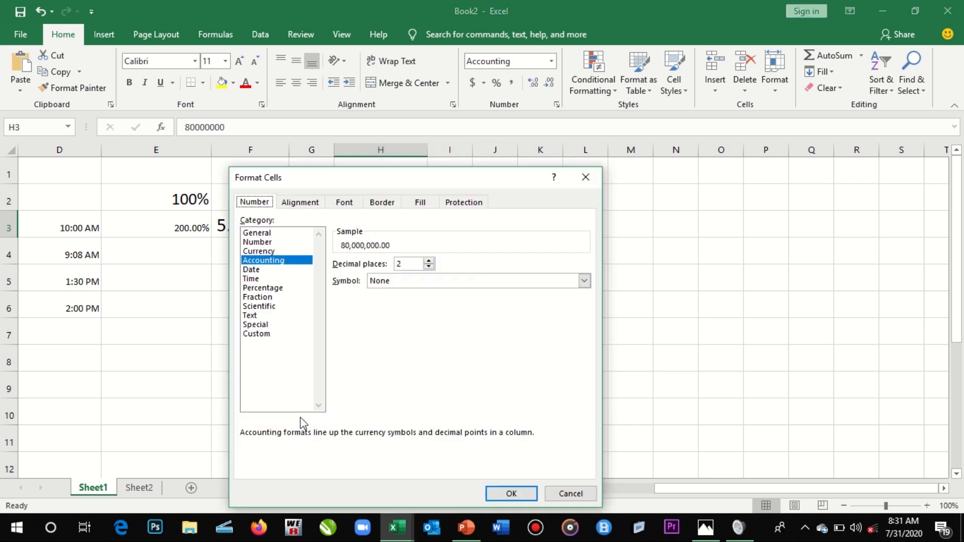
{"action": "left_click", "coordinate": [265, 307]}
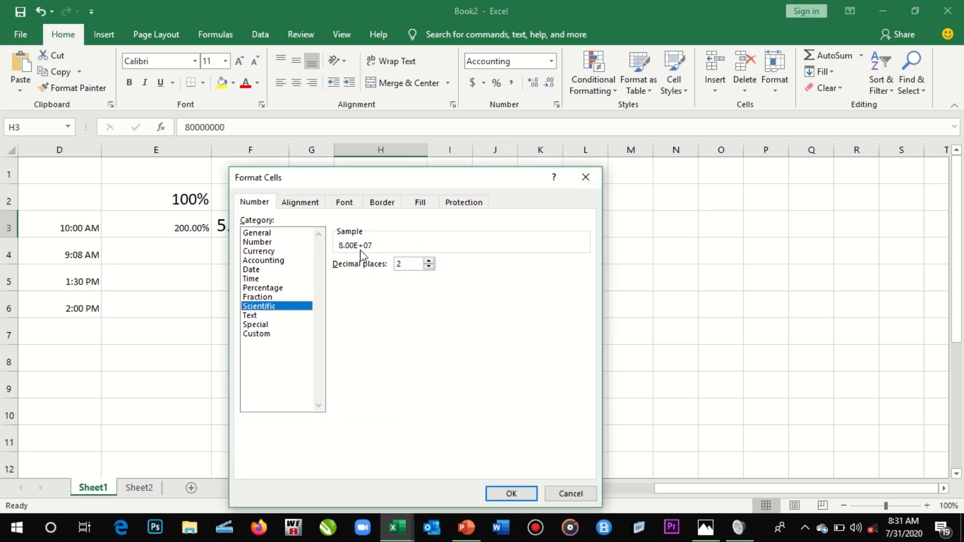
{"action": "left_click", "coordinate": [430, 267]}
{"action": "left_click", "coordinate": [429, 267]}
{"action": "left_click", "coordinate": [429, 261]}
{"action": "left_click", "coordinate": [430, 267]}
{"action": "left_click", "coordinate": [430, 267]}
{"action": "left_click", "coordinate": [430, 267]}
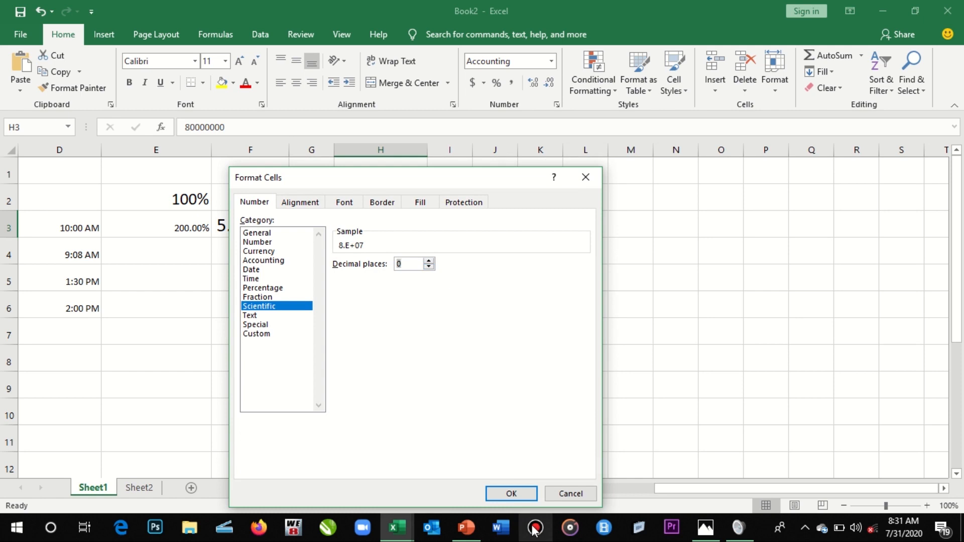
{"action": "left_click", "coordinate": [525, 494]}
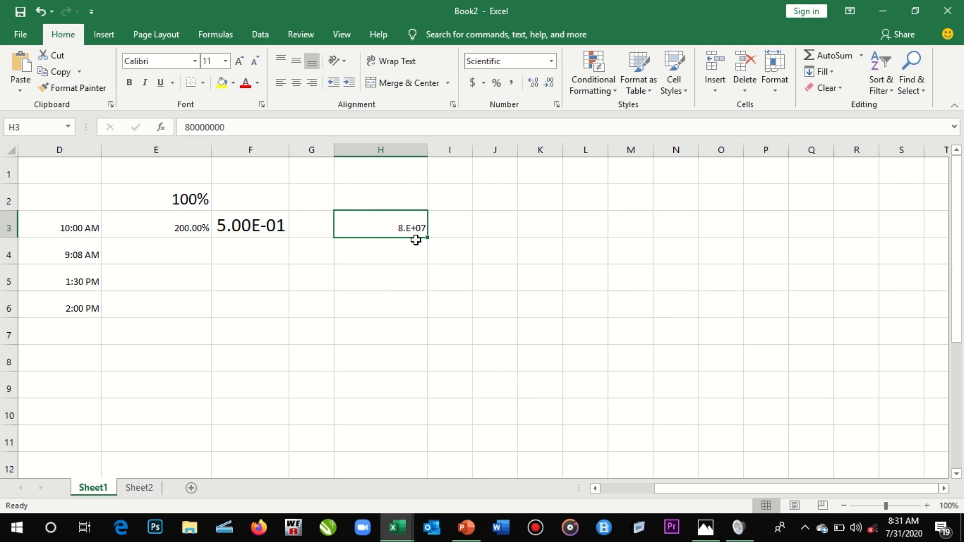
{"action": "left_click", "coordinate": [400, 252]}
{"action": "right_click", "coordinate": [400, 254]}
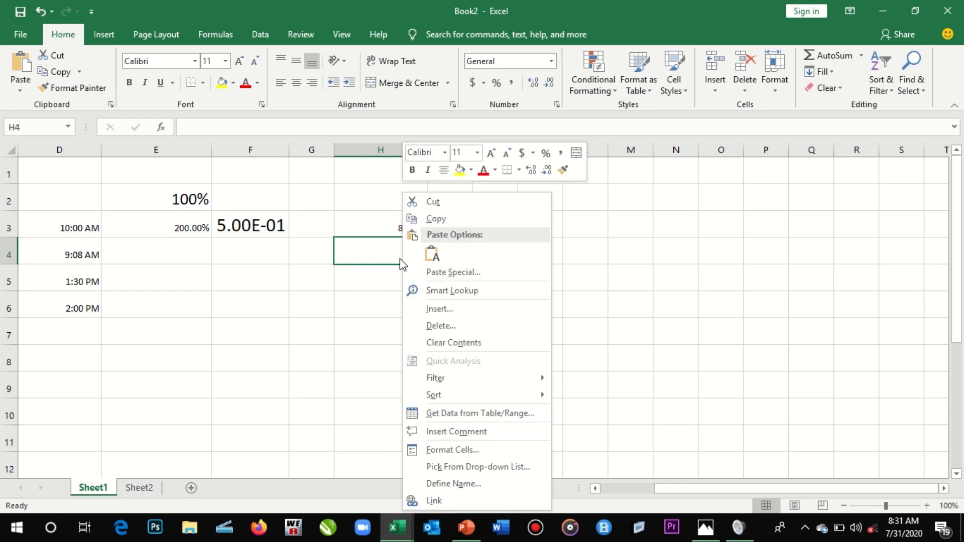
{"action": "left_click", "coordinate": [462, 450]}
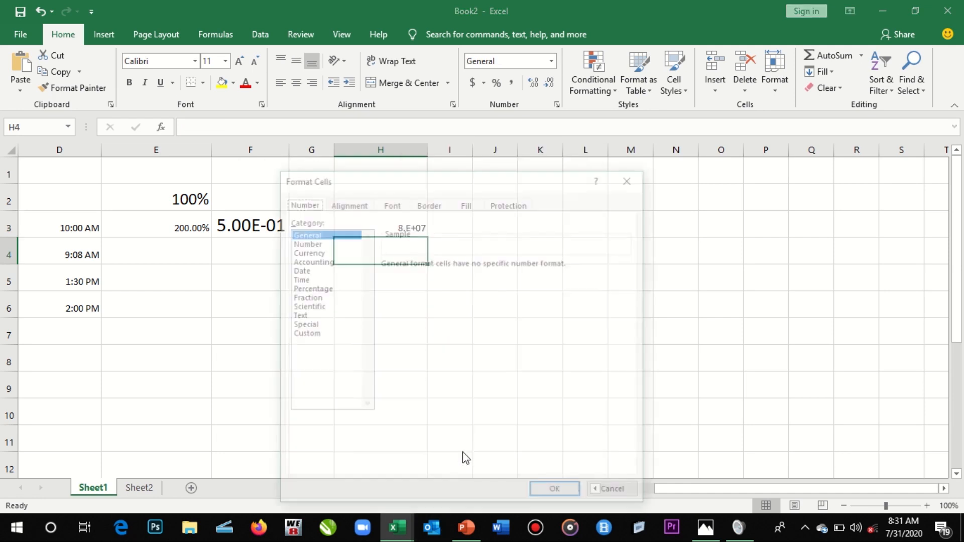
{"action": "left_click", "coordinate": [308, 316]}
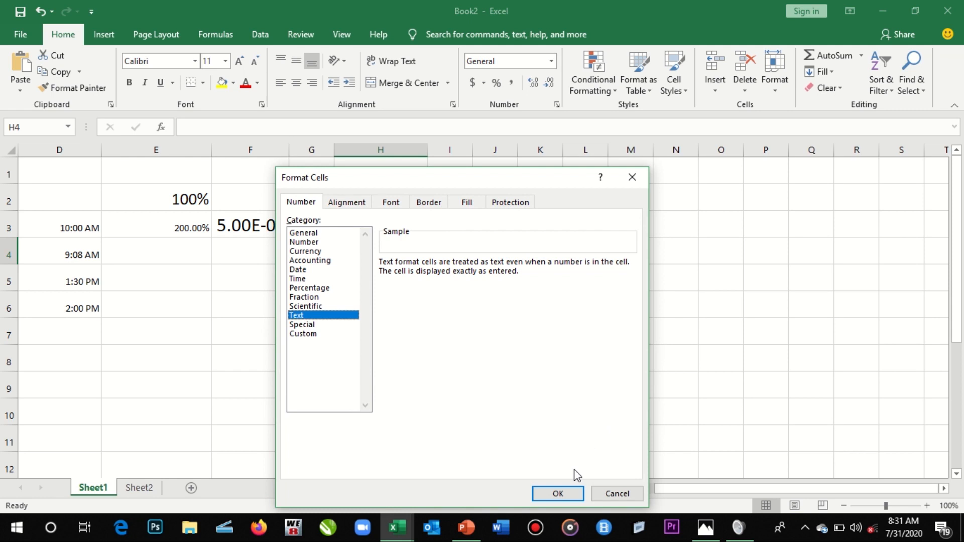
{"action": "left_click", "coordinate": [631, 178]}
Enter 090000 in cell J4 under the General format and widen column J
{"action": "left_click", "coordinate": [488, 247]}
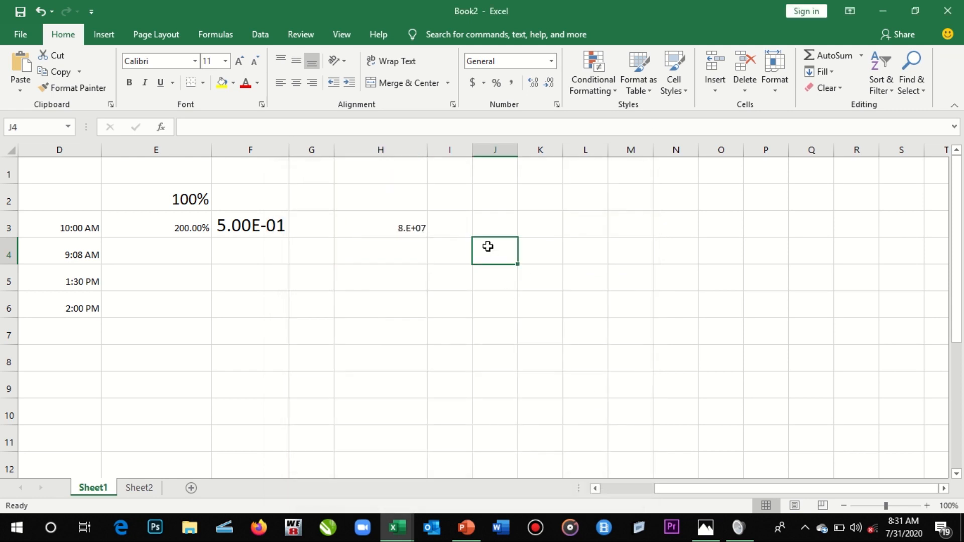
{"action": "type", "text": "090000"}
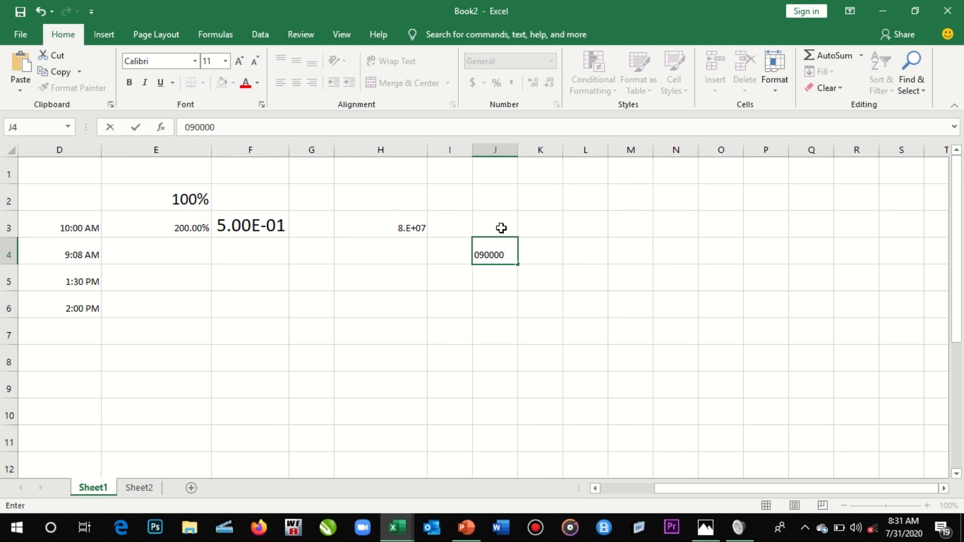
{"action": "left_click", "coordinate": [516, 150]}
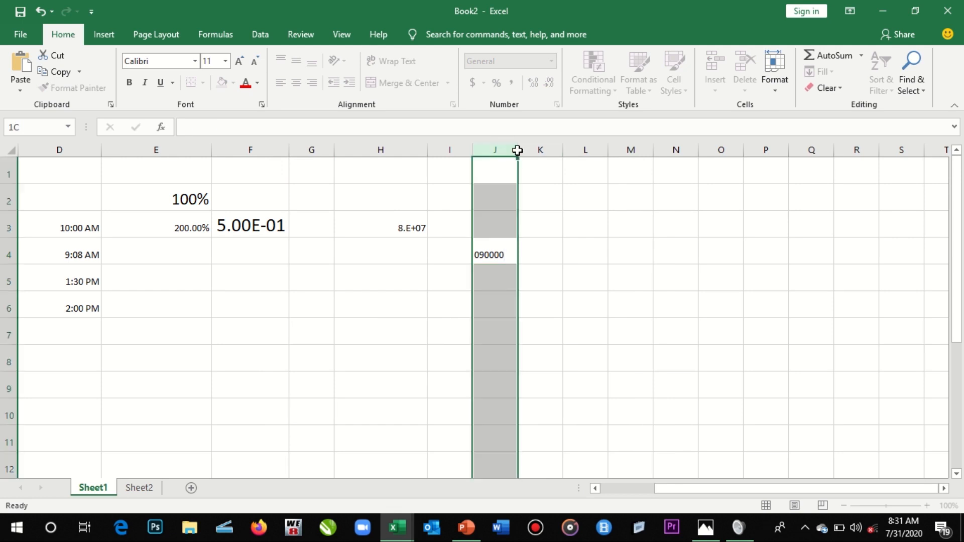
{"action": "left_click_drag", "start_coordinate": [517, 150], "coordinate": [557, 154]}
{"action": "left_click", "coordinate": [511, 243]}
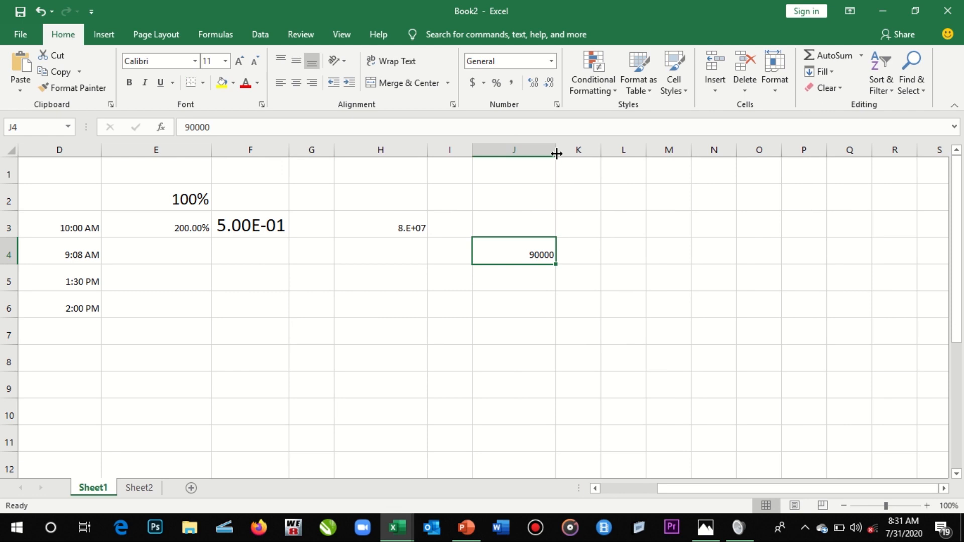
Format the whole of column J as Text
{"action": "left_click", "coordinate": [509, 142]}
{"action": "right_click", "coordinate": [510, 143]}
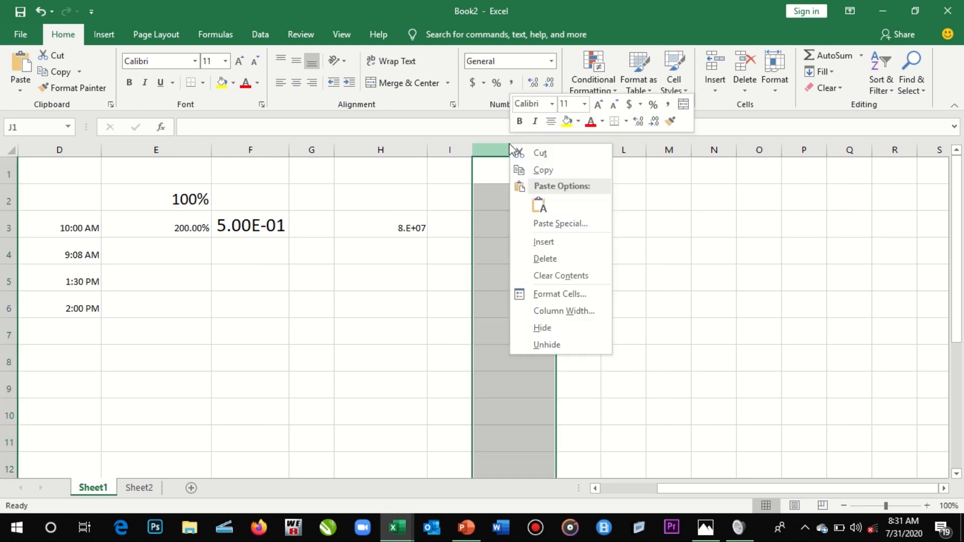
{"action": "left_click", "coordinate": [535, 294]}
{"action": "left_click", "coordinate": [372, 260]}
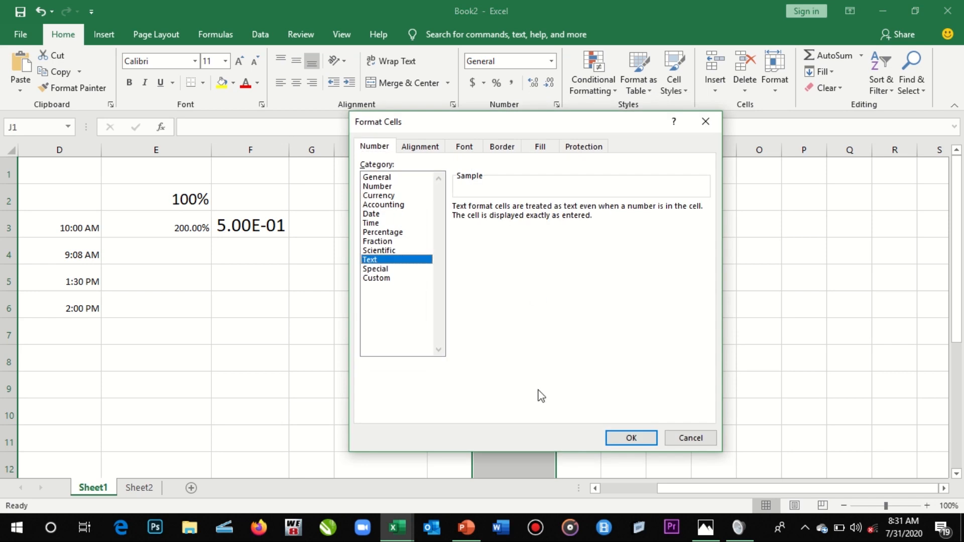
{"action": "left_click", "coordinate": [611, 437]}
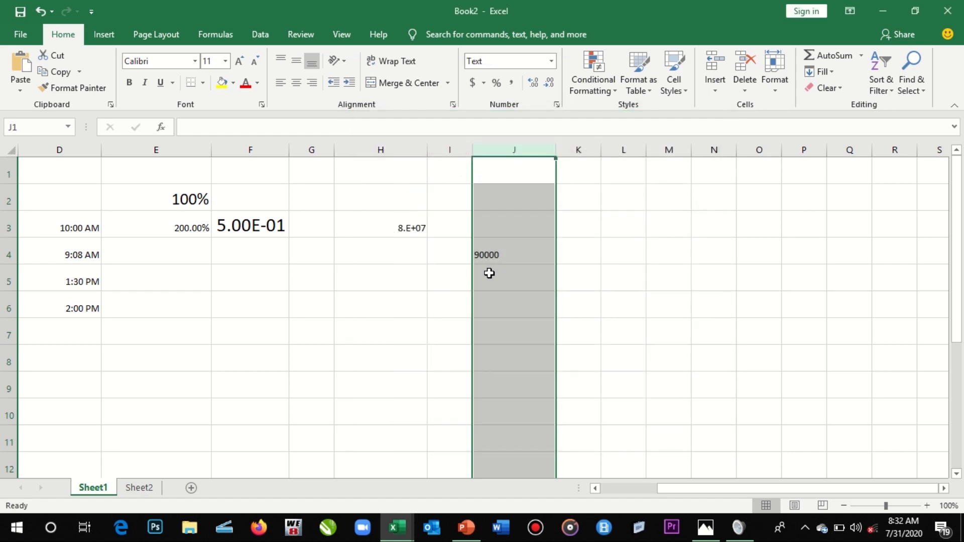
Enter the leading-zero values 09007, 0099900 and 00000 in cells J4, J5 and J6
{"action": "left_click", "coordinate": [489, 274]}
{"action": "left_click", "coordinate": [485, 254]}
{"action": "type", "text": "0900"}
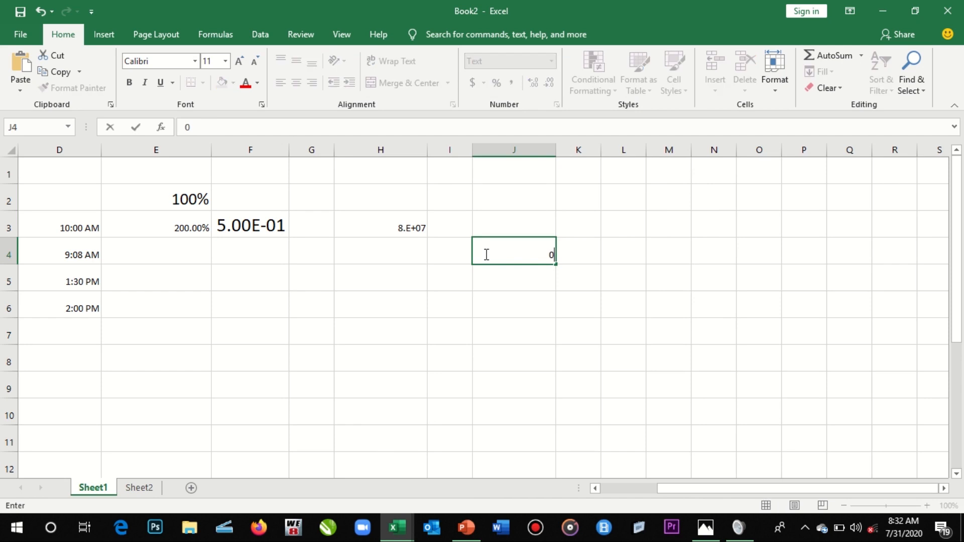
{"action": "type", "text": "7"}
{"action": "key", "text": "Return"}
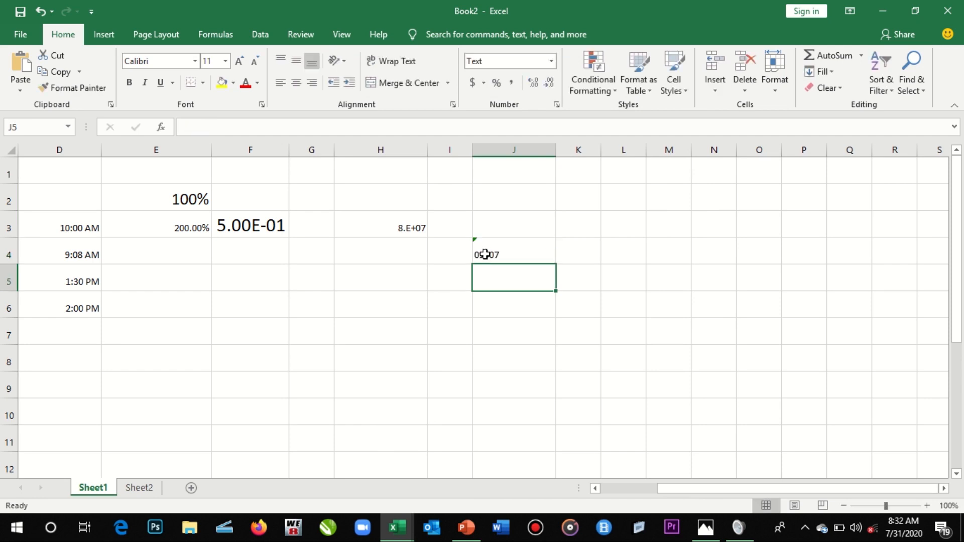
{"action": "type", "text": "0099900"}
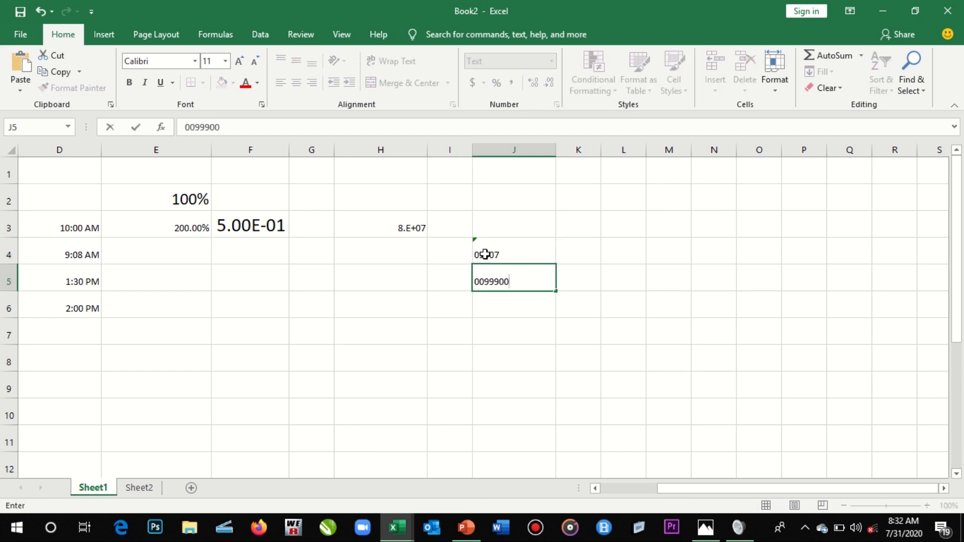
{"action": "key", "text": "Return"}
{"action": "type", "text": "00000"}
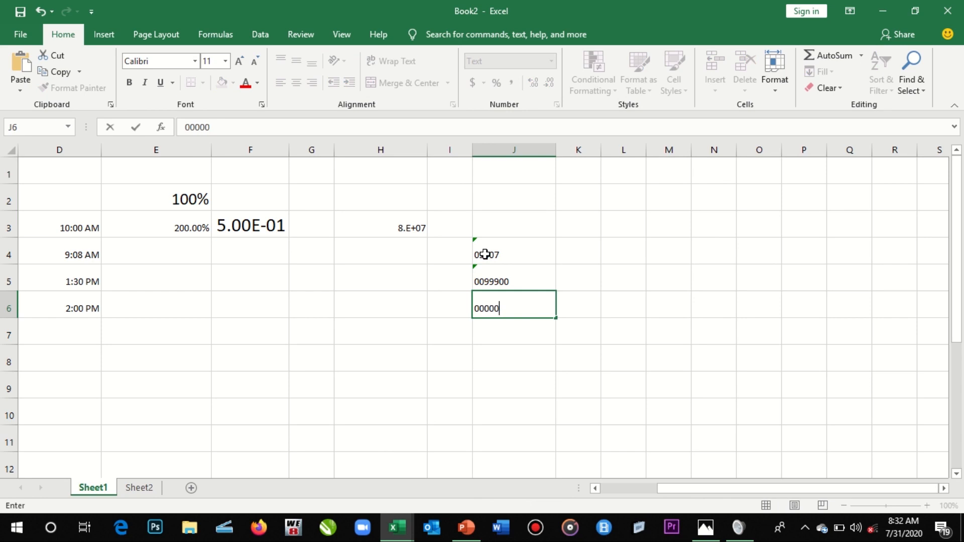
{"action": "key", "text": "Return"}
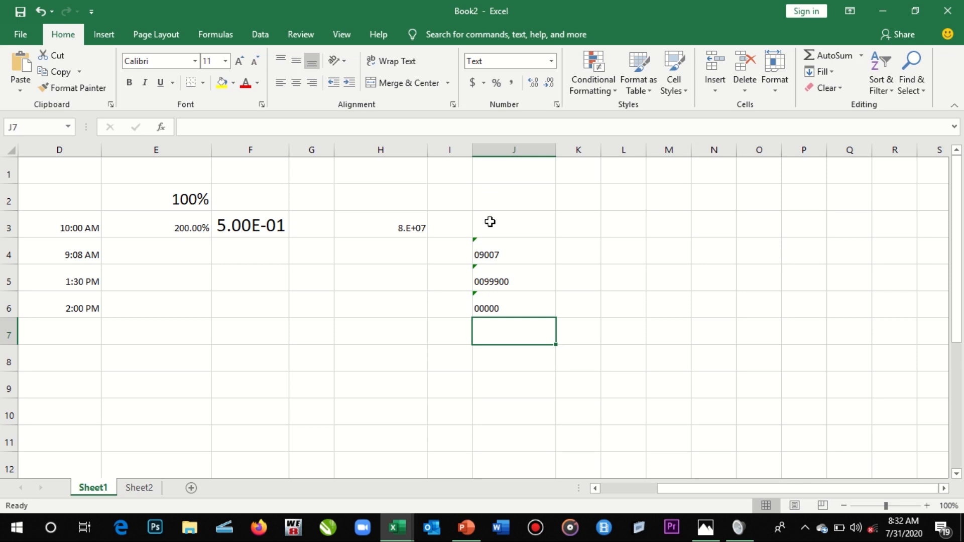
Enter the mixed number-and-letter value 888U in cell J7
{"action": "left_click_drag", "start_coordinate": [491, 222], "coordinate": [491, 328]}
{"action": "left_click", "coordinate": [491, 328]}
{"action": "type", "text": "8880"}
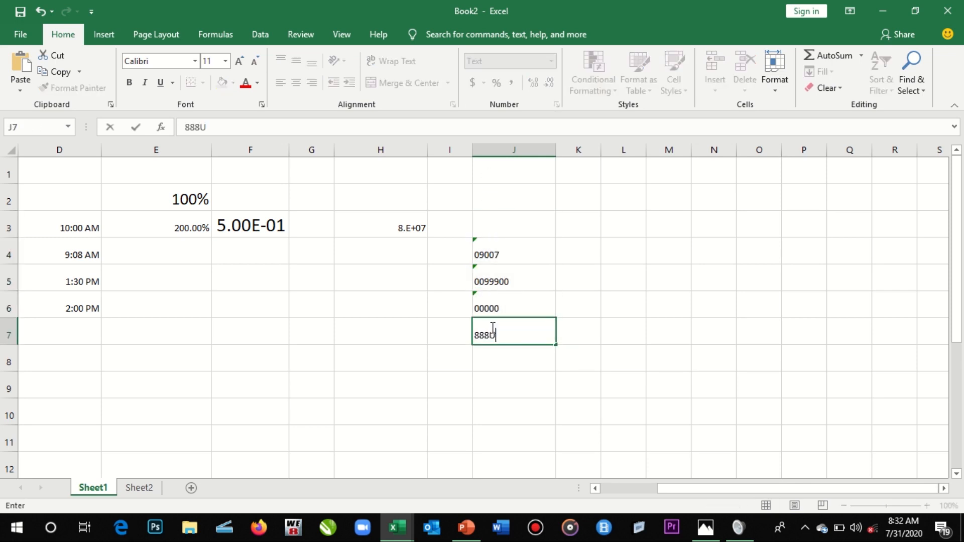
{"action": "key", "text": "Return"}
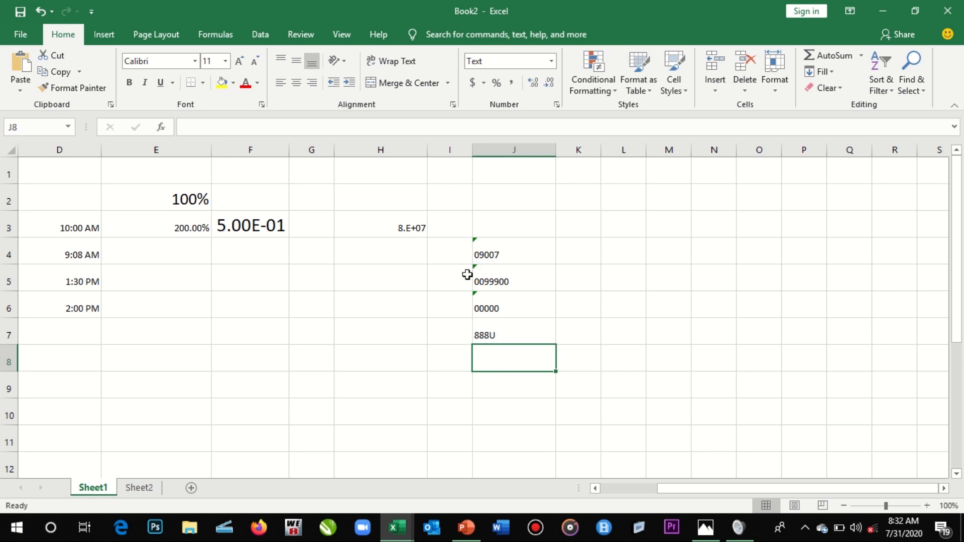
Examine the explanation of the error indicator on cell J4
{"action": "left_click", "coordinate": [473, 247]}
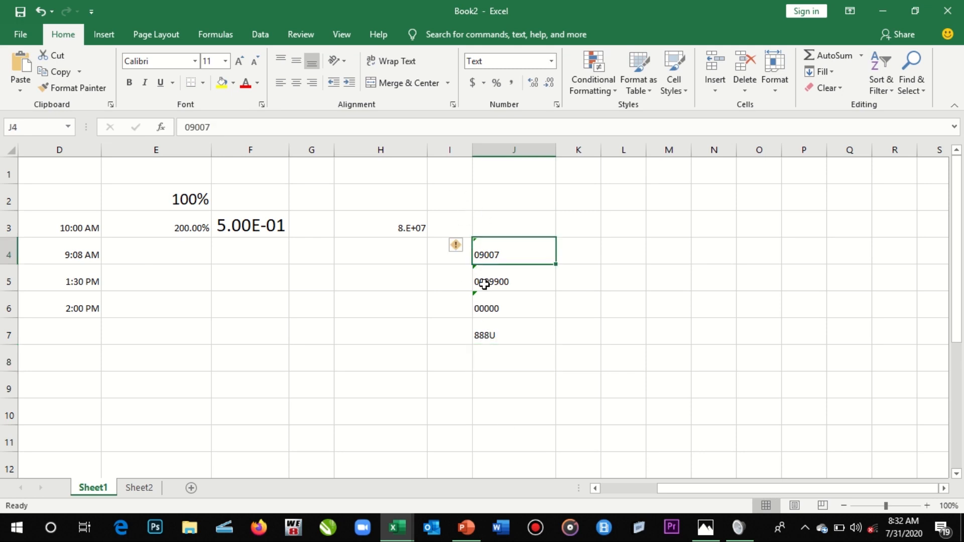
{"action": "mouse_move", "coordinate": [455, 250]}
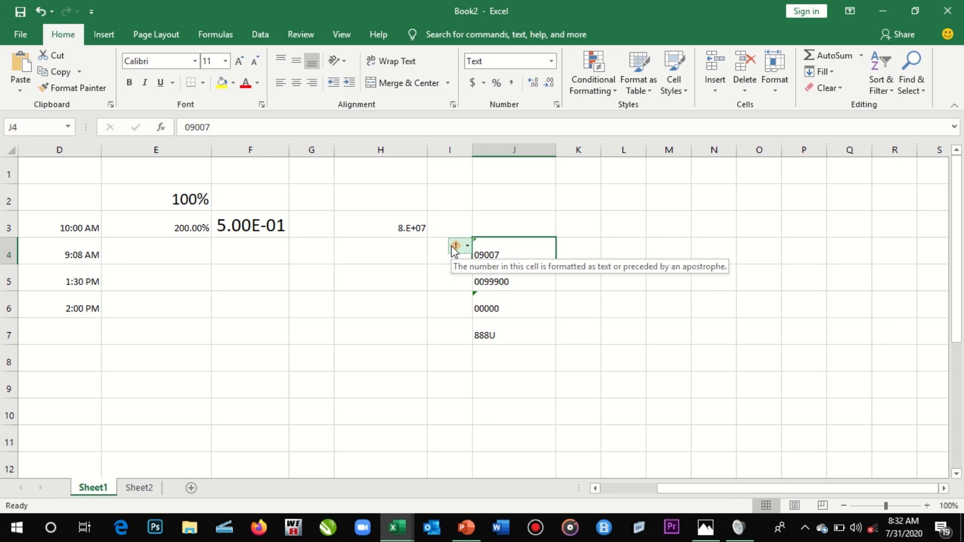
{"action": "left_click", "coordinate": [508, 362]}
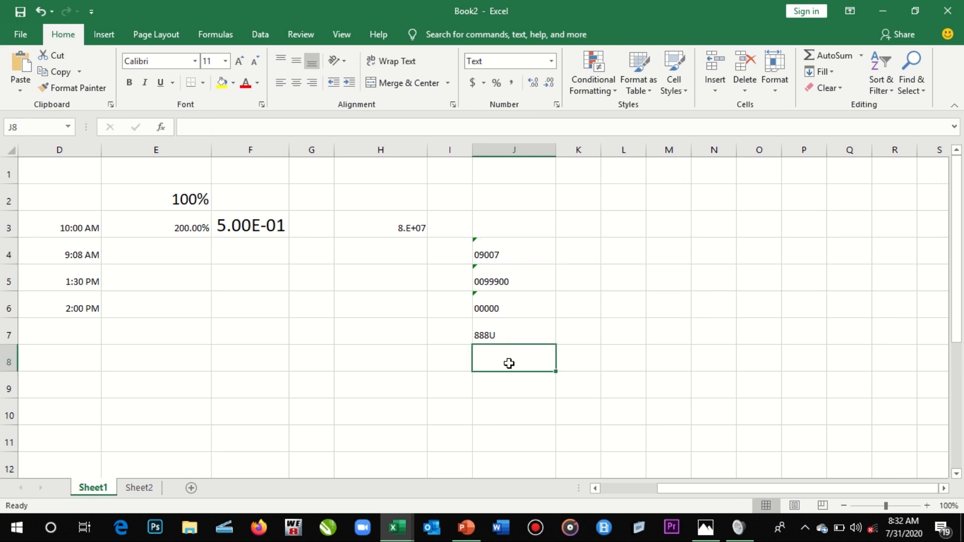
Format cell H8 with the Special category's Phone Number type for the English (United States) locale
{"action": "left_click", "coordinate": [390, 352]}
{"action": "right_click", "coordinate": [389, 353]}
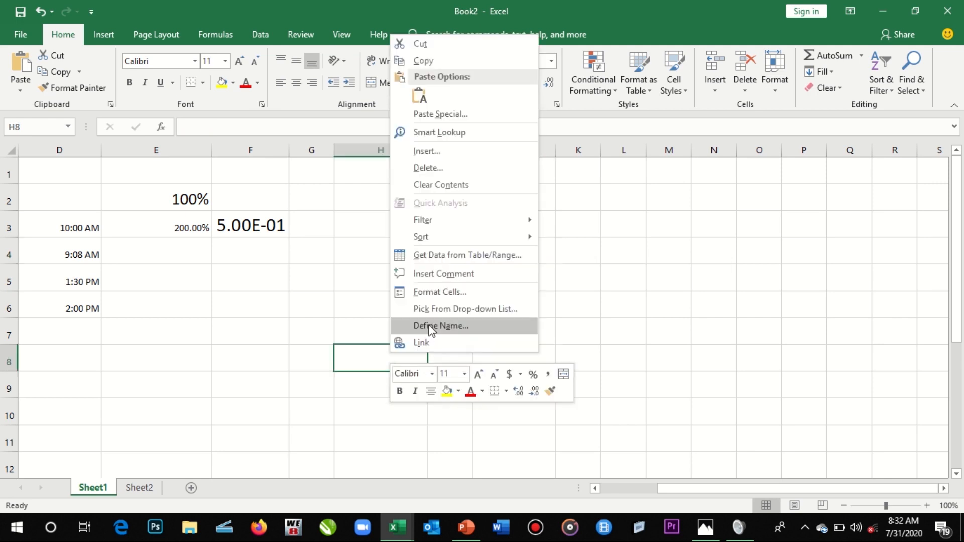
{"action": "left_click", "coordinate": [440, 288]}
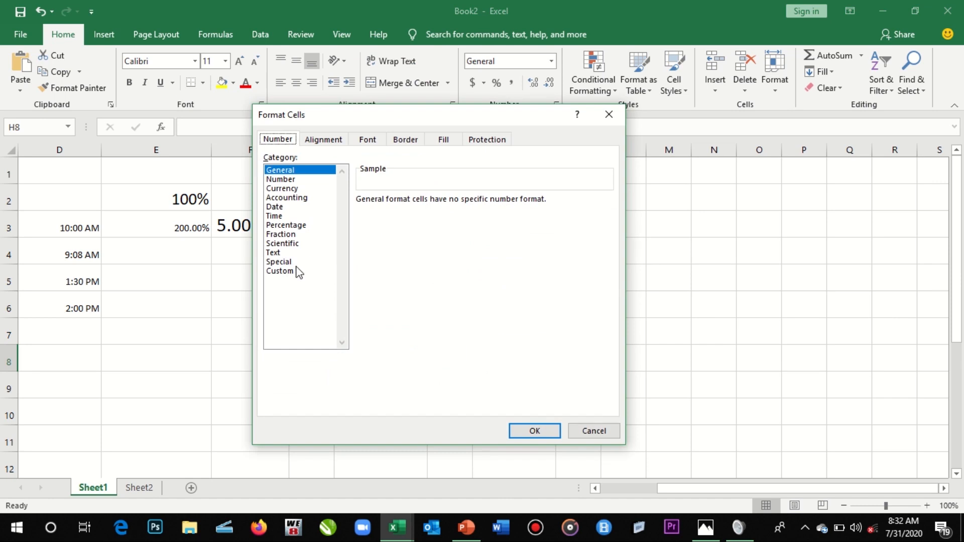
{"action": "left_click", "coordinate": [298, 271]}
{"action": "left_click", "coordinate": [294, 262]}
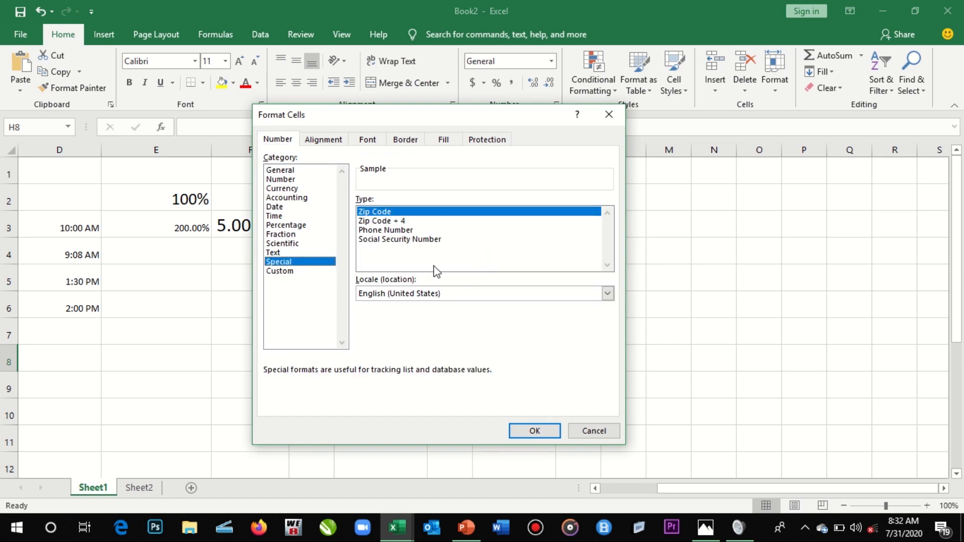
{"action": "left_click", "coordinate": [397, 234]}
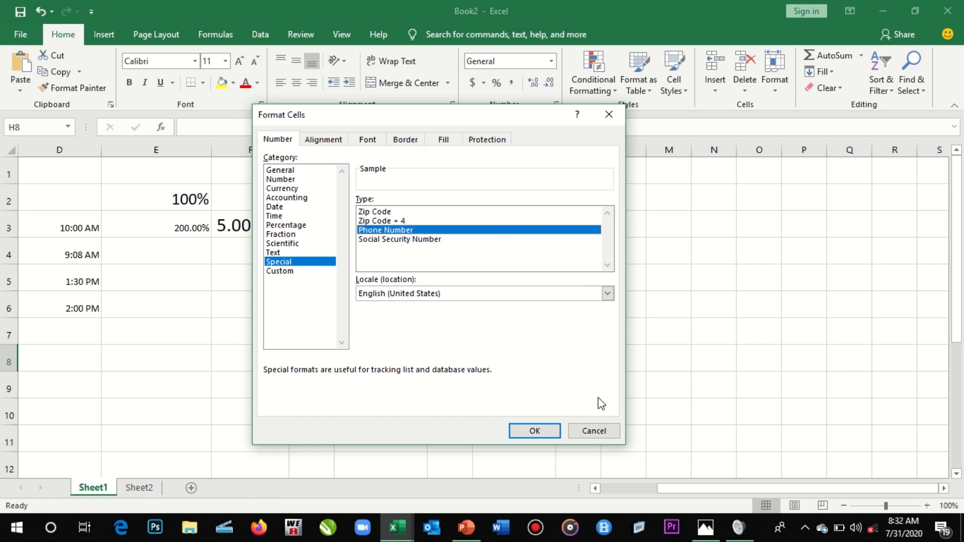
{"action": "left_click", "coordinate": [546, 430]}
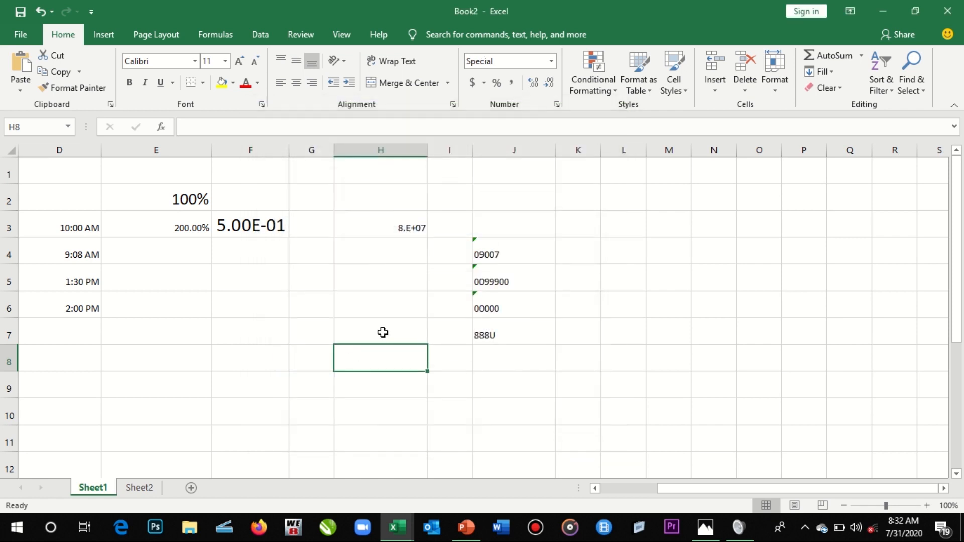
Enter a sample phone number containing the letter P in cell H8 and review its Special format types without applying changes
{"action": "type", "text": "6780P986545678"}
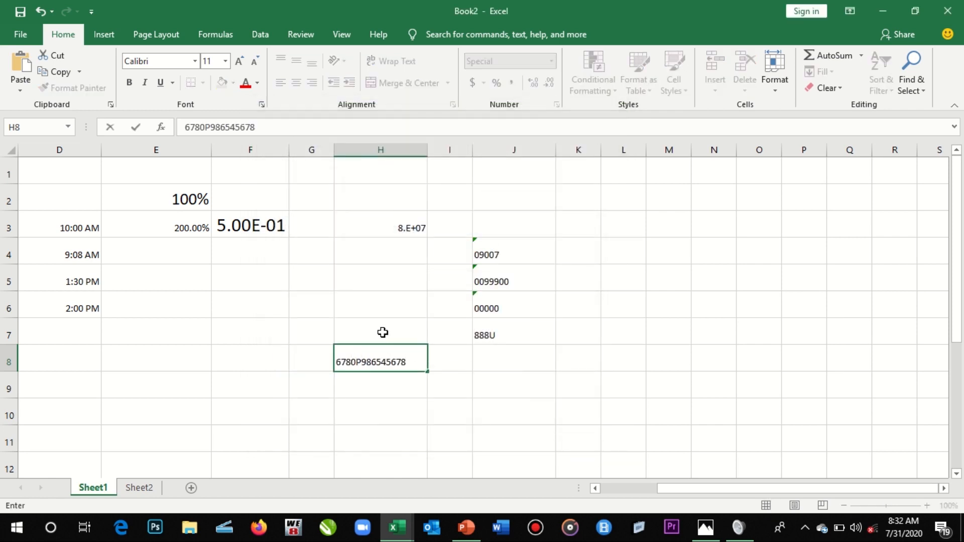
{"action": "key", "text": "Return"}
{"action": "left_click", "coordinate": [384, 357]}
{"action": "right_click", "coordinate": [391, 356]}
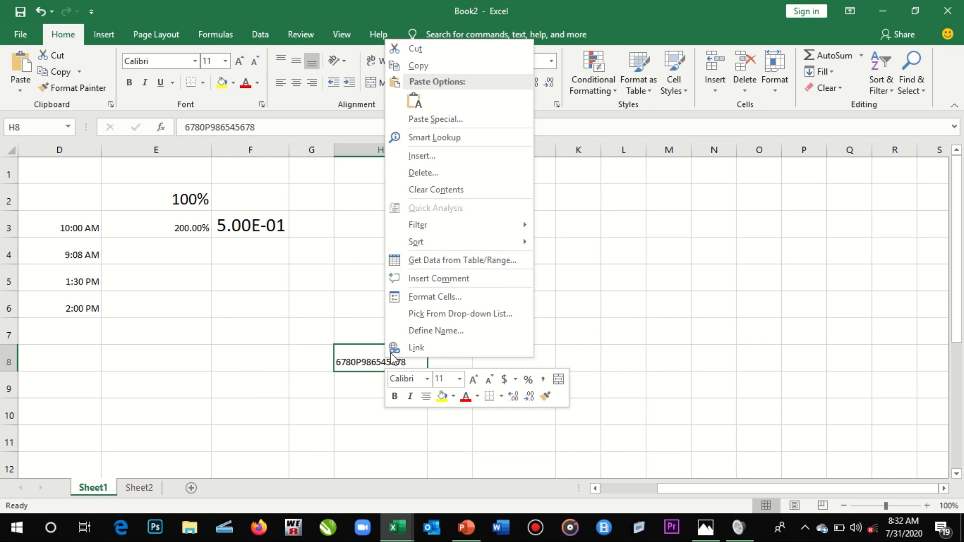
{"action": "left_click", "coordinate": [426, 296]}
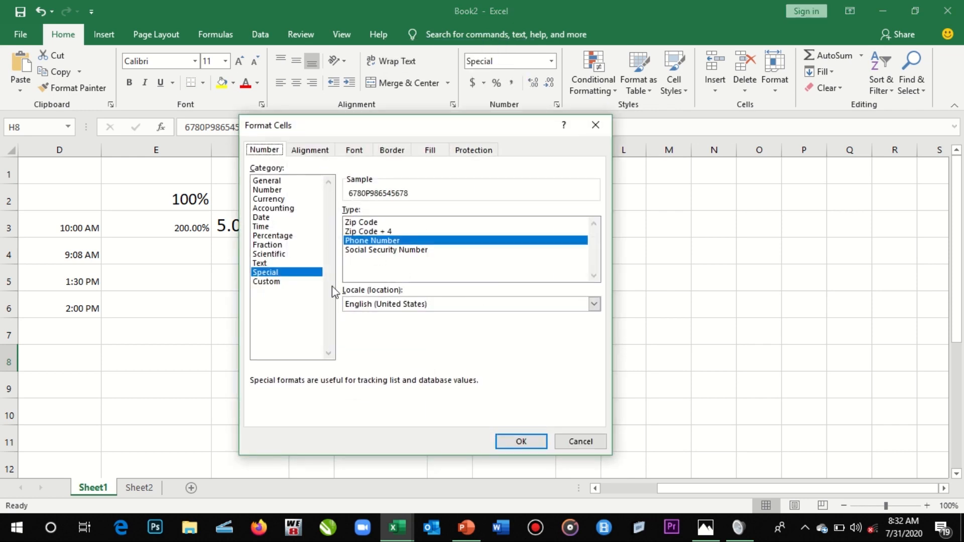
{"action": "left_click", "coordinate": [386, 241]}
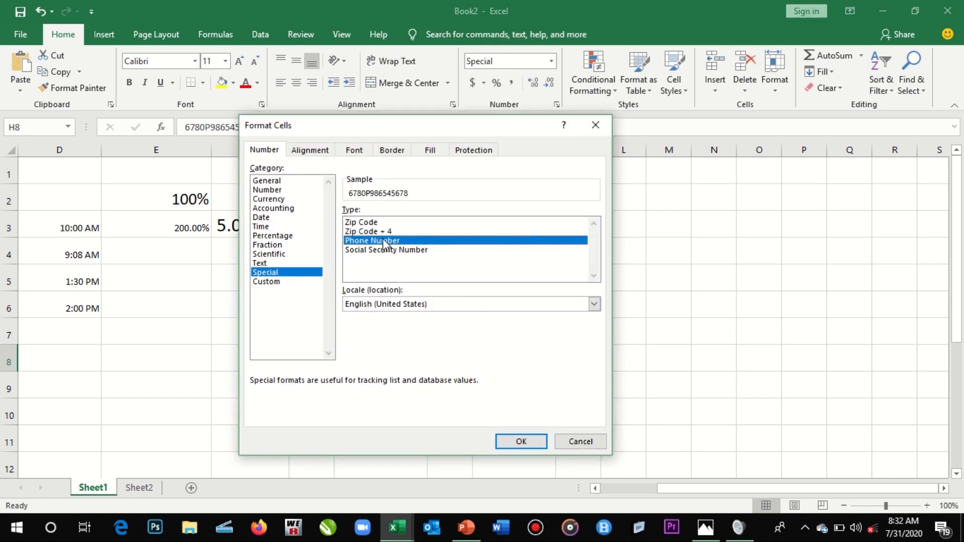
{"action": "left_click", "coordinate": [382, 232]}
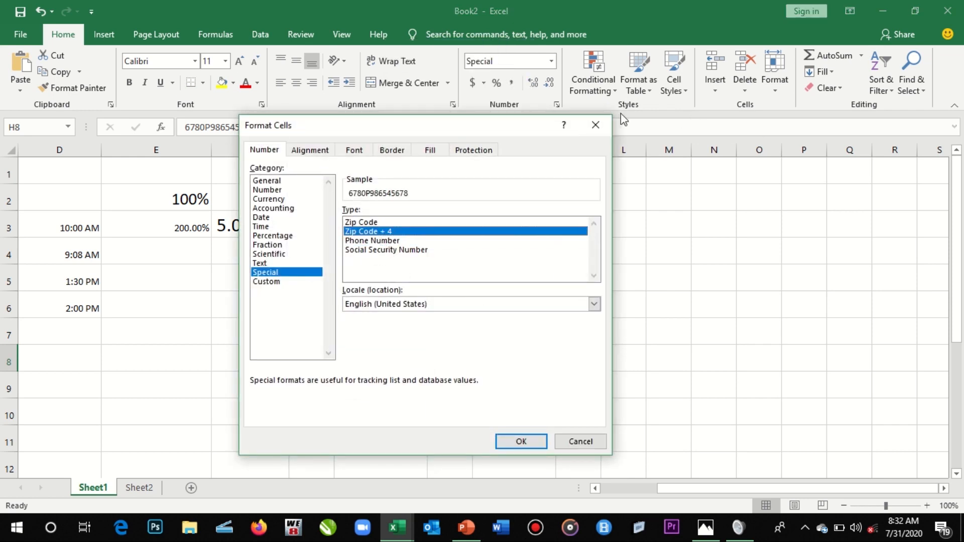
{"action": "left_click", "coordinate": [608, 123]}
Clear the mixed number-and-letter entry in cell H8 and enter 65433 instead
{"action": "key", "text": "F2"}
{"action": "key", "text": "Home"}
{"action": "key", "text": "Delete"}
{"action": "key", "text": "Delete"}
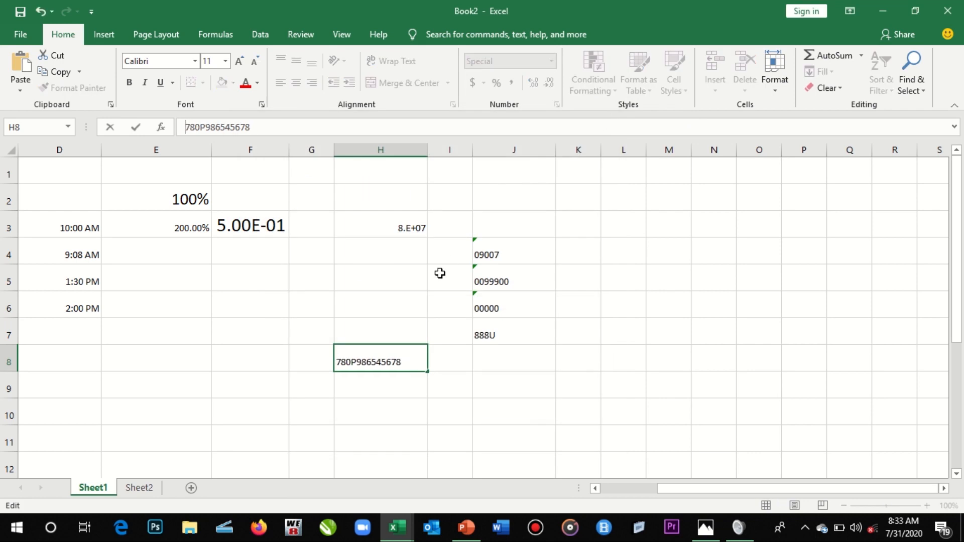
{"action": "key", "text": "Delete"}
{"action": "key", "text": "Delete"}
{"action": "key", "text": "Delete"}
{"action": "key", "text": "Delete"}
{"action": "key", "text": "Delete"}
{"action": "key", "text": "Delete"}
{"action": "key", "text": "Delete"}
{"action": "key", "text": "Delete"}
{"action": "key", "text": "Delete"}
{"action": "key", "text": "Delete"}
{"action": "key", "text": "Delete"}
{"action": "key", "text": "Delete"}
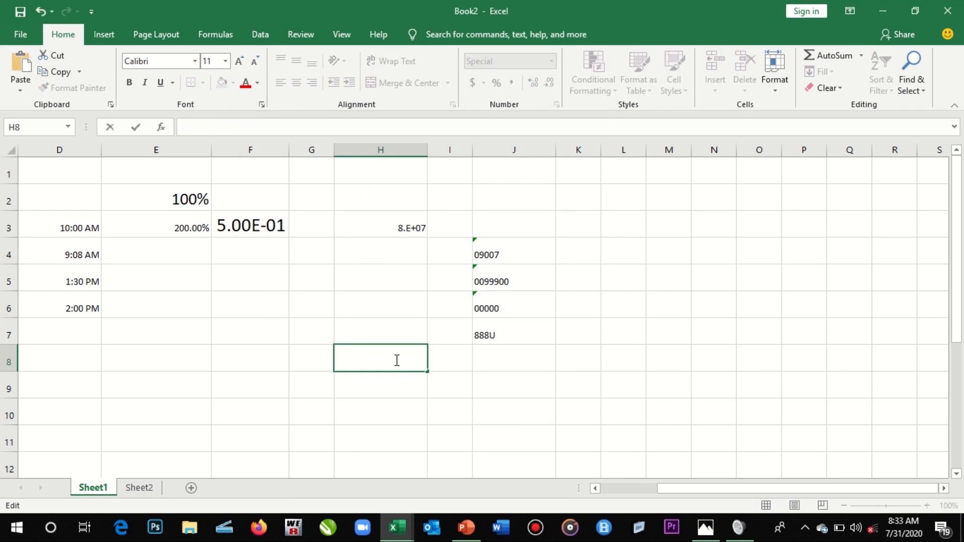
{"action": "type", "text": "65433"}
{"action": "key", "text": "Return"}
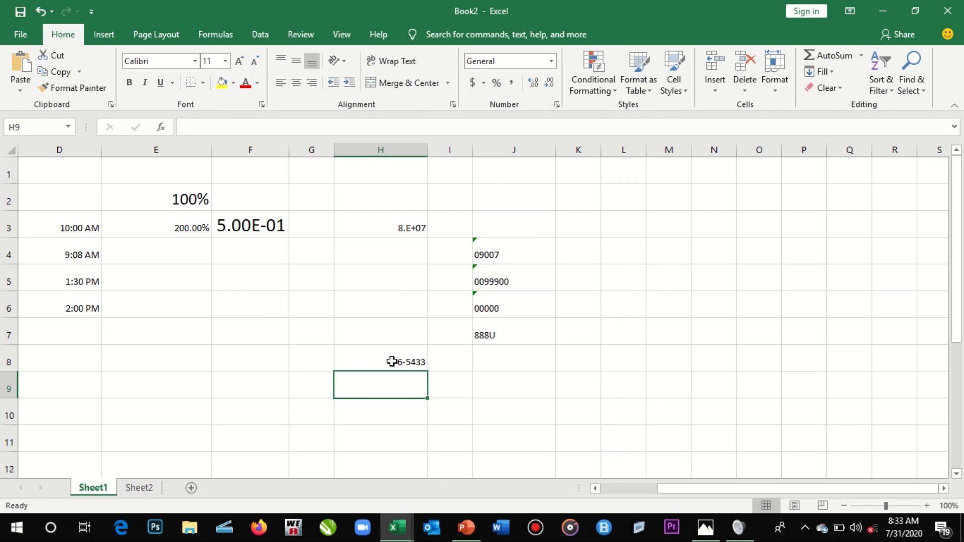
Extend the number in cell H8 with additional digits to form a full-length sample phone number
{"action": "left_click", "coordinate": [394, 360]}
{"action": "left_click", "coordinate": [231, 133]}
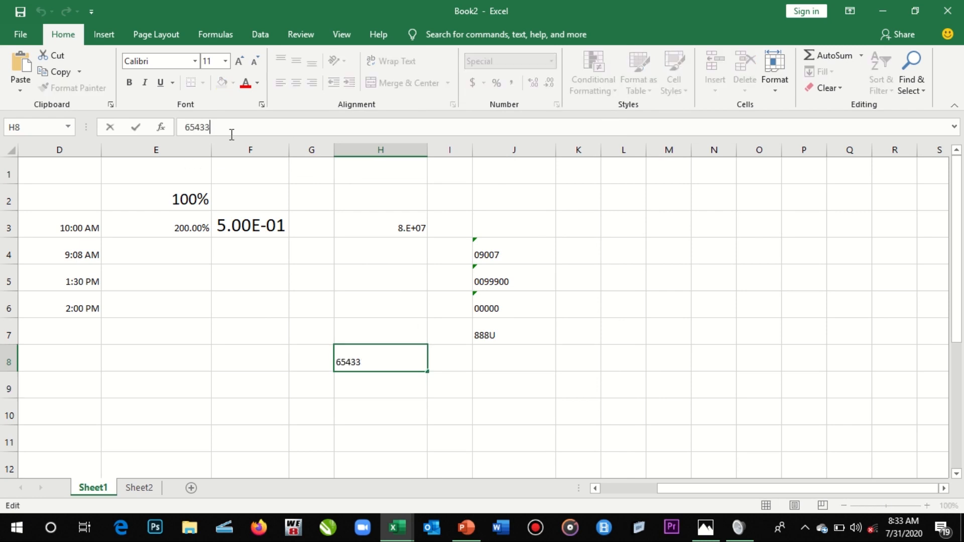
{"action": "type", "text": "08-"}
{"action": "type", "text": "6654"}
{"action": "key", "text": "Return"}
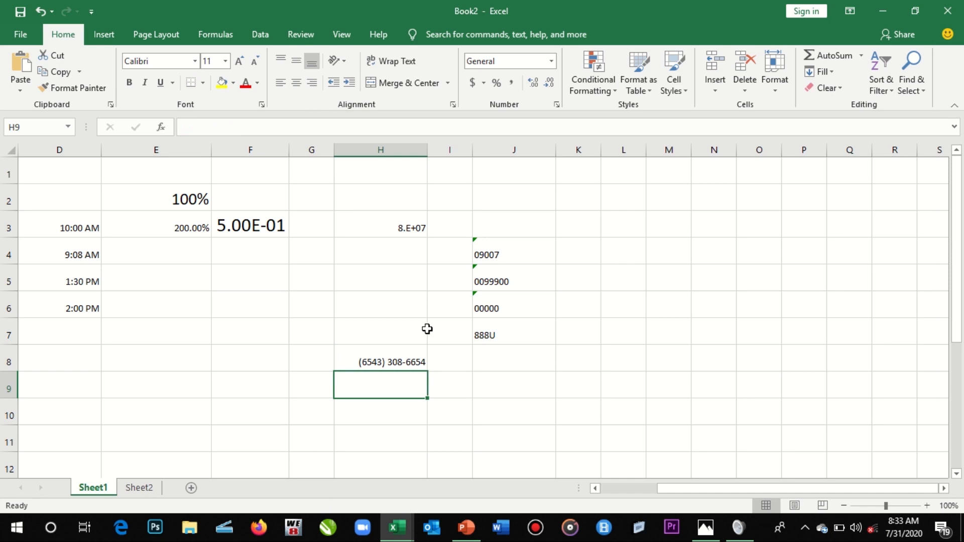
Replace the number in cell H8 with the leading-zero value 090098 and check the cell's stored content
{"action": "left_click", "coordinate": [408, 352]}
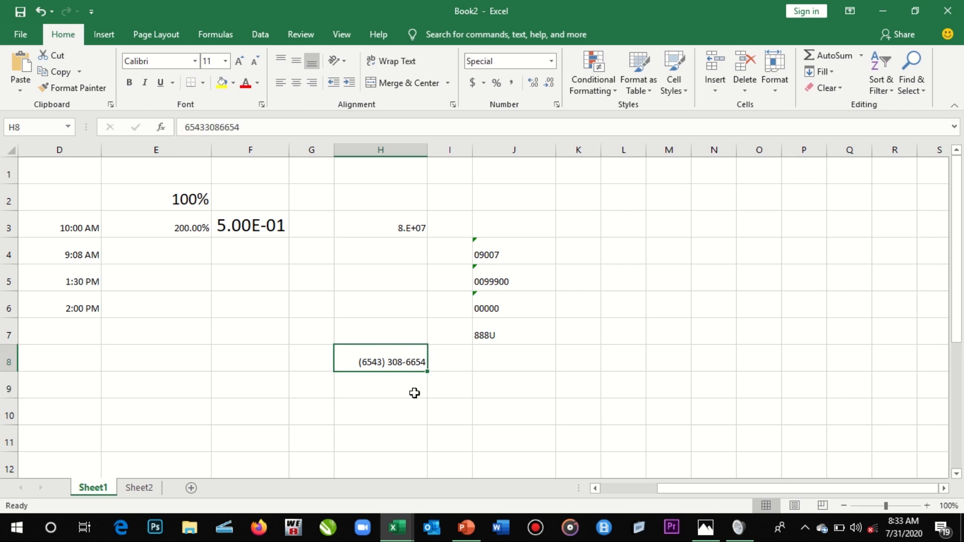
{"action": "type", "text": "090098"}
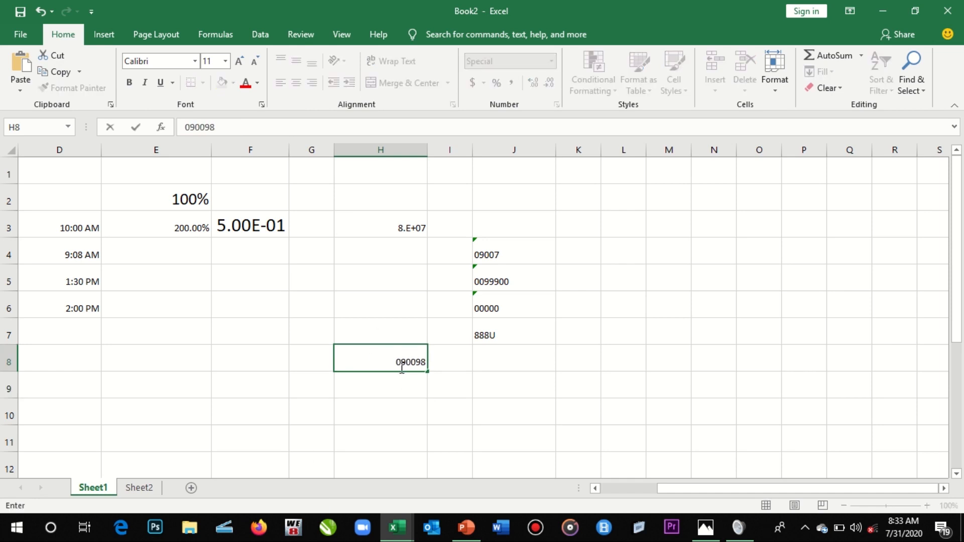
{"action": "key", "text": "Return"}
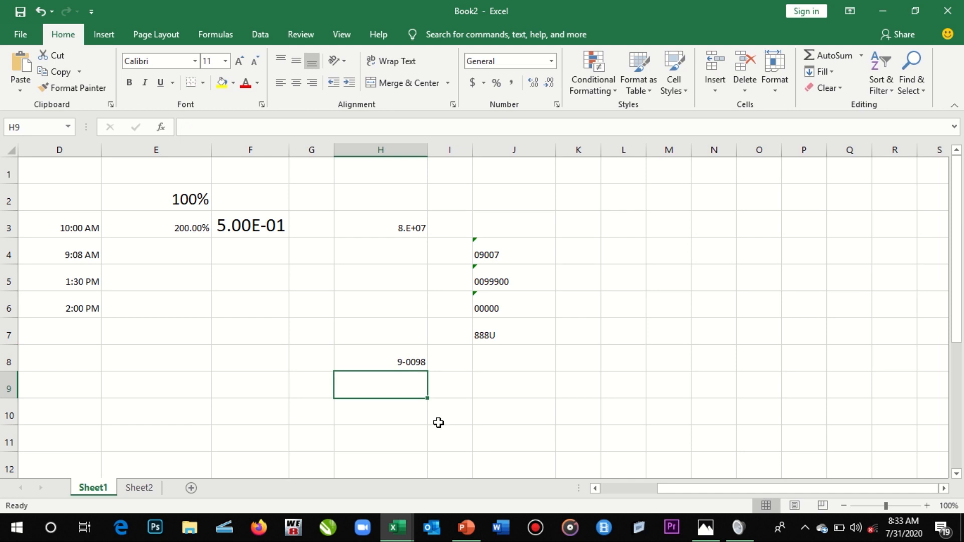
{"action": "left_click", "coordinate": [401, 365]}
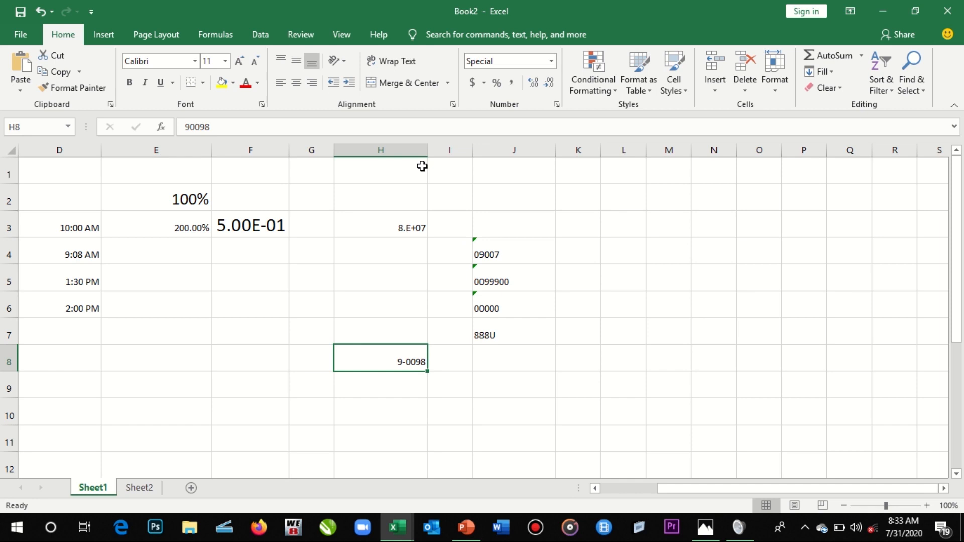
Examine the Custom number format codes and the Alignment options for cell F8 without applying any change
{"action": "right_click", "coordinate": [277, 354]}
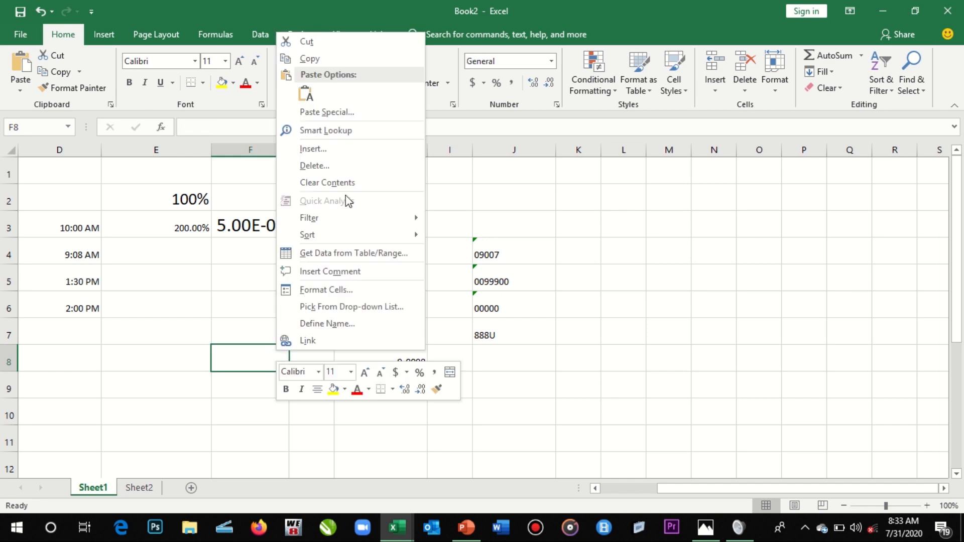
{"action": "left_click", "coordinate": [318, 292]}
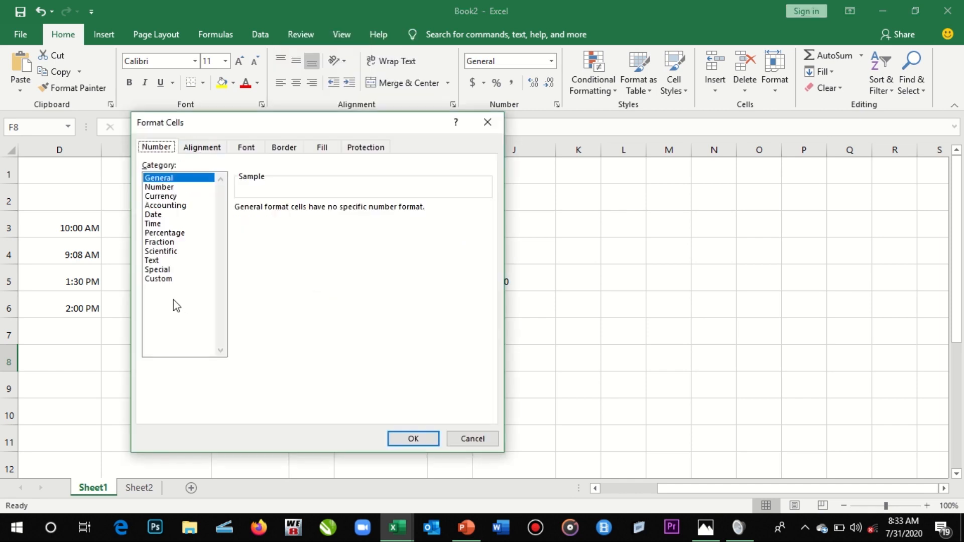
{"action": "left_click", "coordinate": [158, 279]}
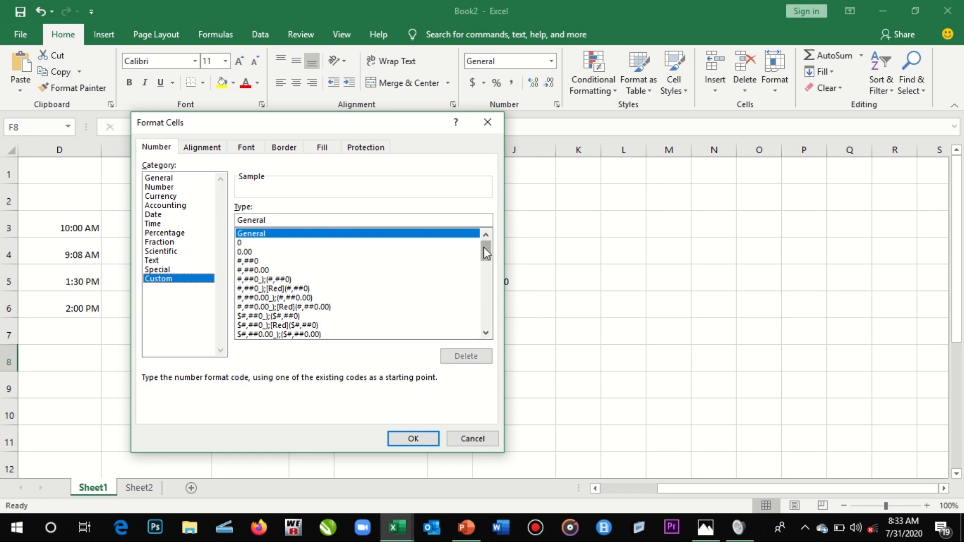
{"action": "left_click_drag", "start_coordinate": [484, 247], "coordinate": [495, 284]}
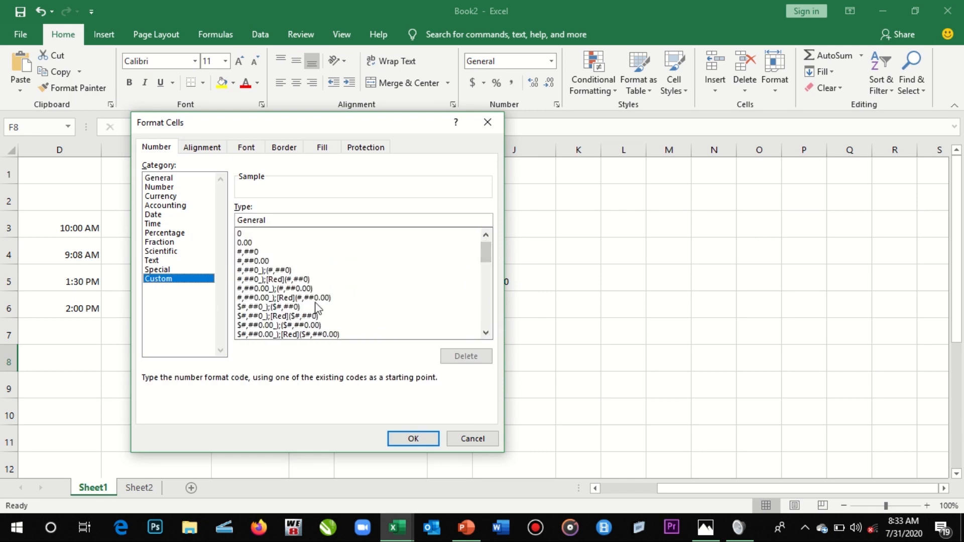
{"action": "left_click_drag", "start_coordinate": [486, 252], "coordinate": [472, 329]}
{"action": "scroll", "coordinate": [391, 338], "scroll_direction": "up", "scroll_amount": 2}
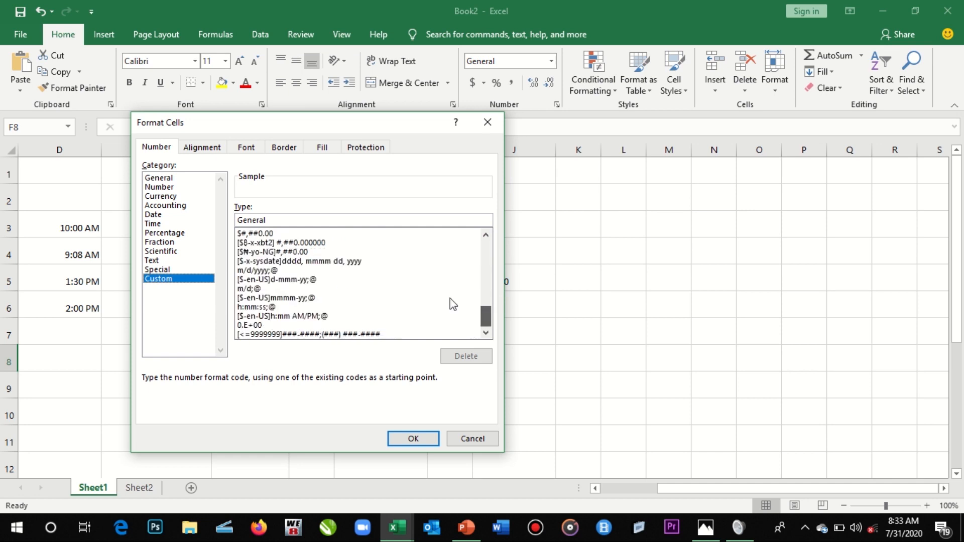
{"action": "scroll", "coordinate": [458, 336], "scroll_direction": "up", "scroll_amount": 2}
{"action": "left_click", "coordinate": [203, 147]}
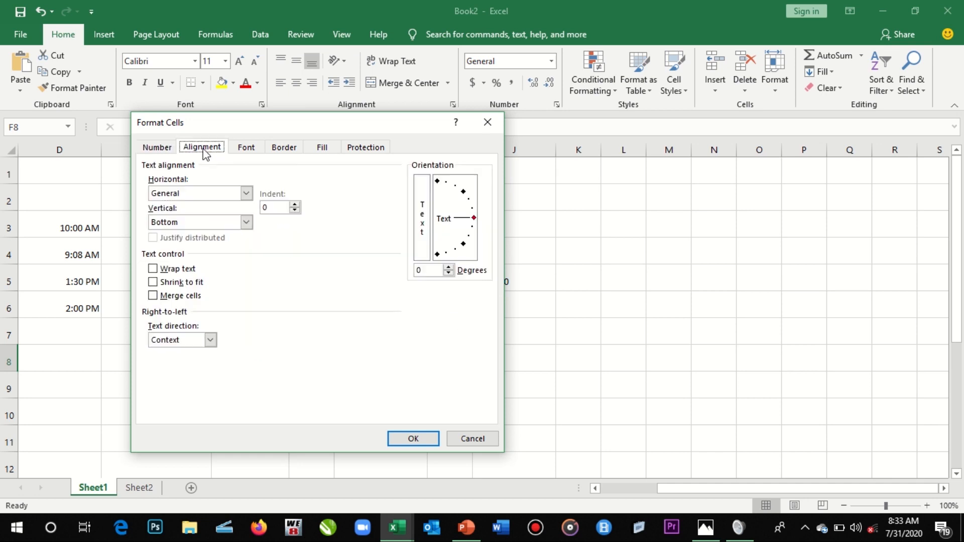
{"action": "left_click", "coordinate": [488, 122]}
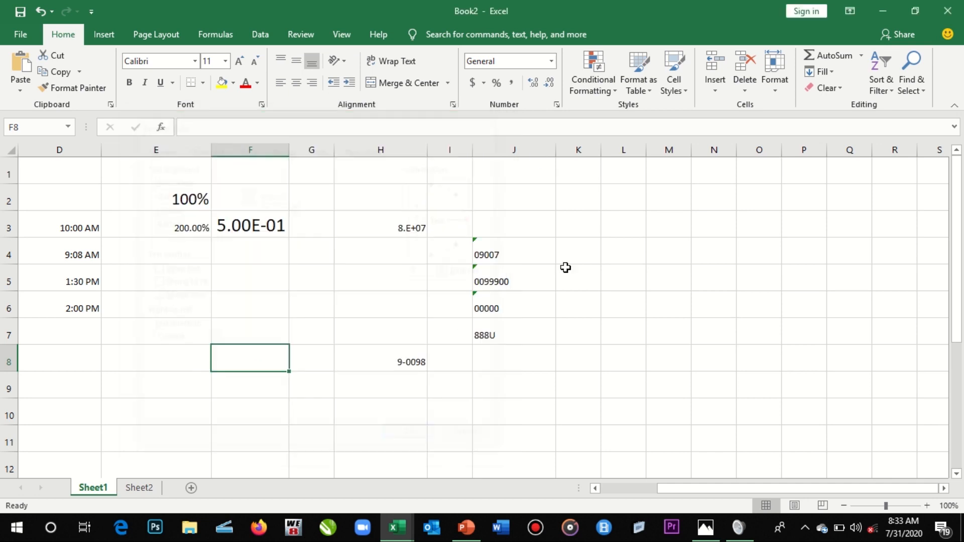
Enter CELL in cell K5 and widen column K
{"action": "left_click", "coordinate": [581, 282]}
{"action": "type", "text": "c"}
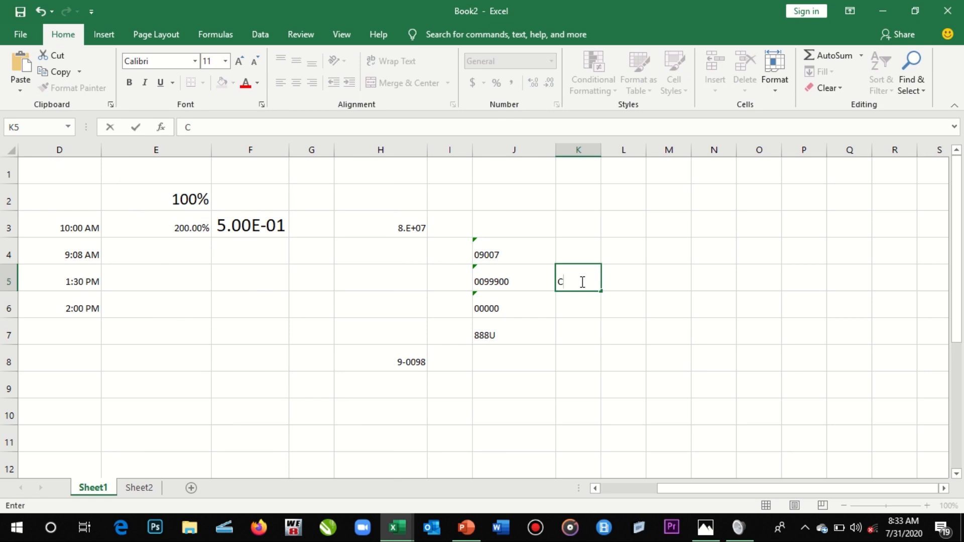
{"action": "key", "text": "Return"}
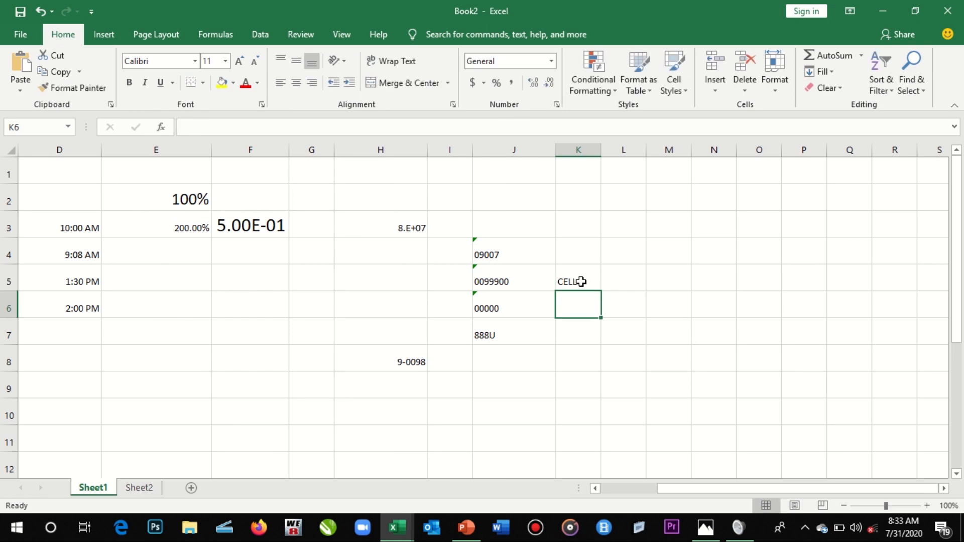
{"action": "left_click", "coordinate": [581, 282]}
{"action": "left_click_drag", "start_coordinate": [602, 149], "coordinate": [630, 157]}
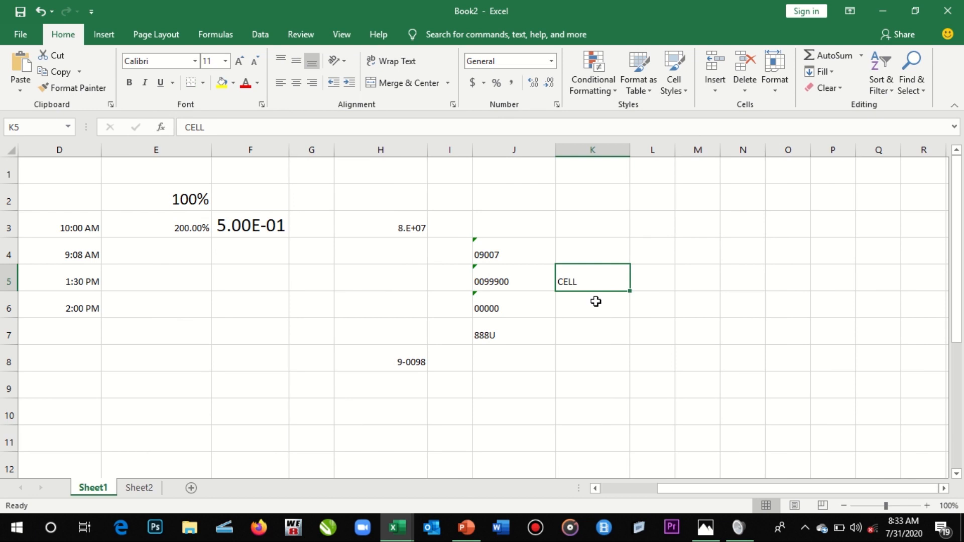
Set the text orientation of cell K5 to 45 degrees
{"action": "right_click", "coordinate": [592, 277]}
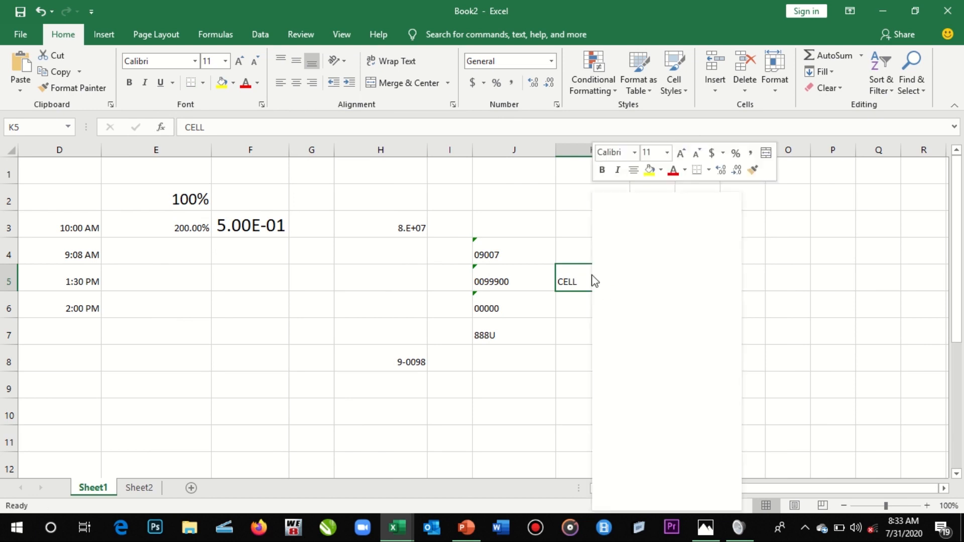
{"action": "left_click", "coordinate": [635, 451]}
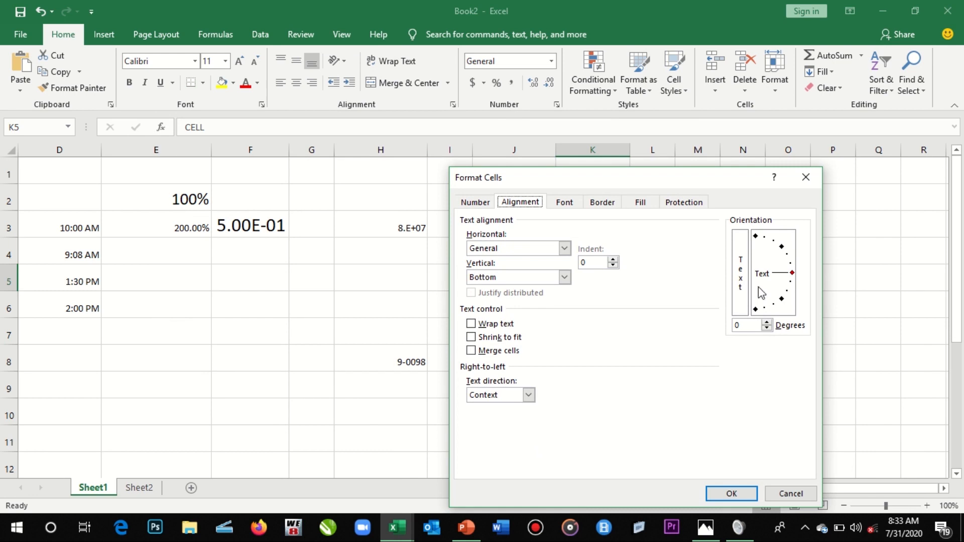
{"action": "left_click", "coordinate": [785, 252]}
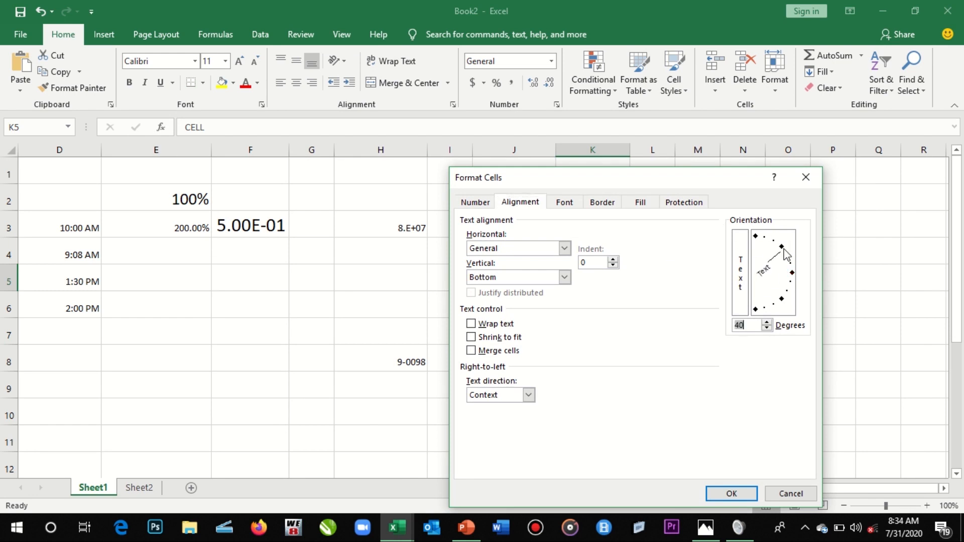
{"action": "left_click_drag", "start_coordinate": [686, 182], "coordinate": [417, 199]}
{"action": "left_click", "coordinate": [516, 262]}
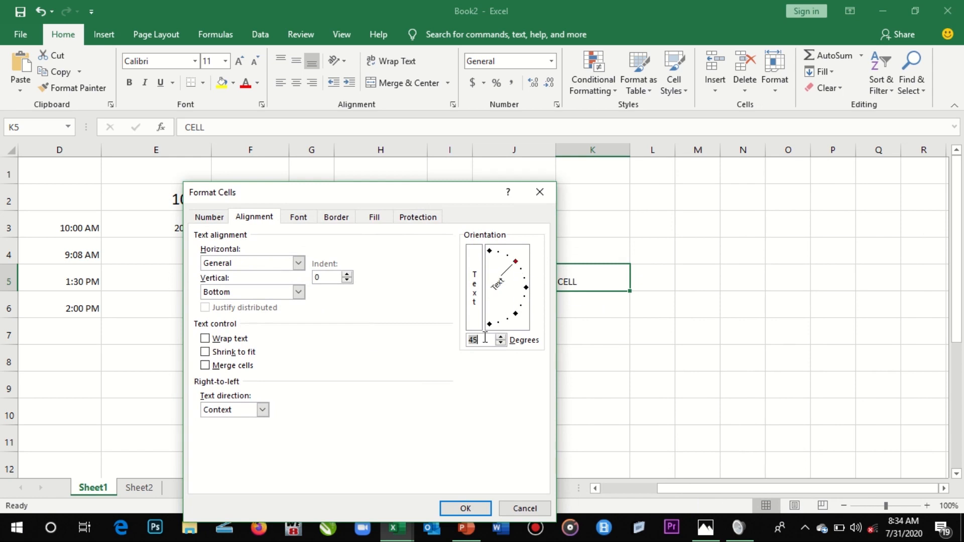
{"action": "left_click", "coordinate": [471, 508]}
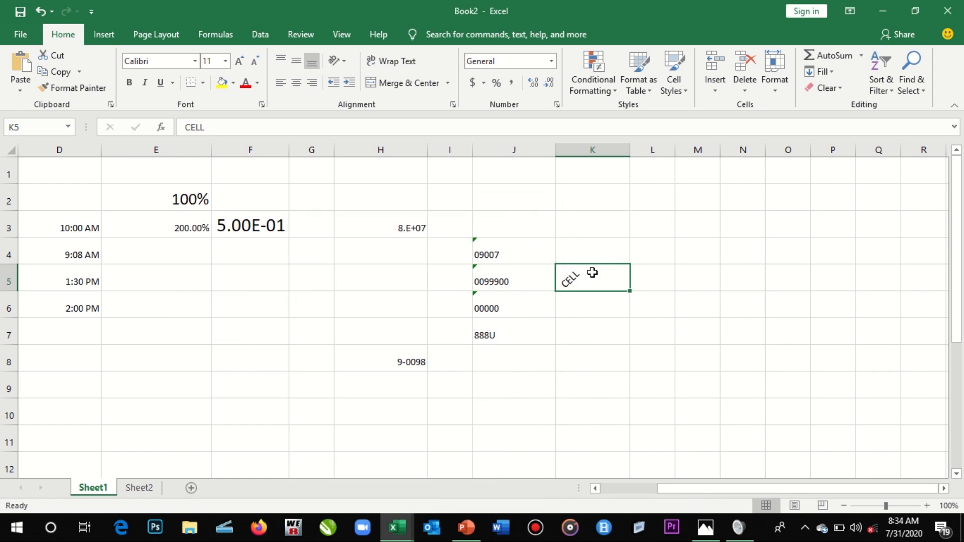
Enable Shrink to fit for the rotated text in cell K5
{"action": "right_click", "coordinate": [593, 272]}
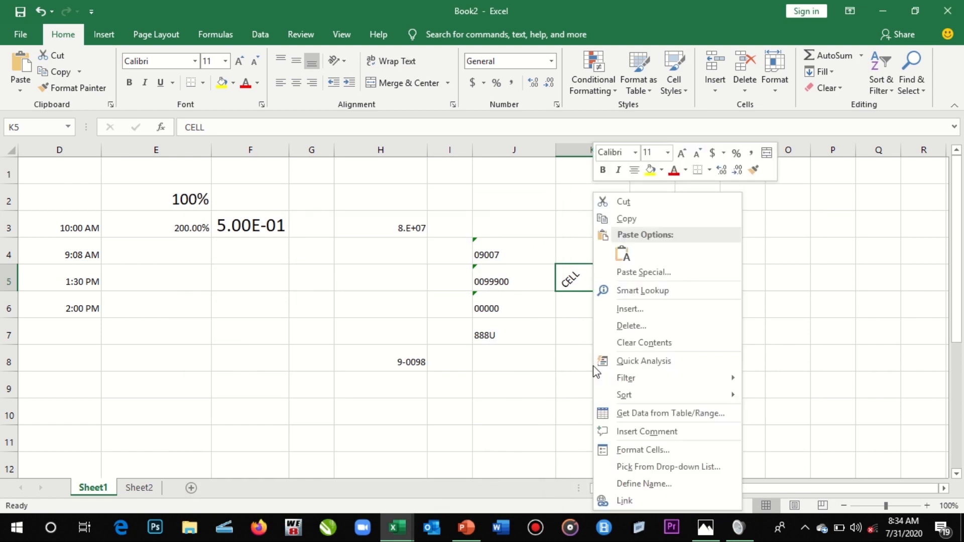
{"action": "left_click", "coordinate": [637, 451]}
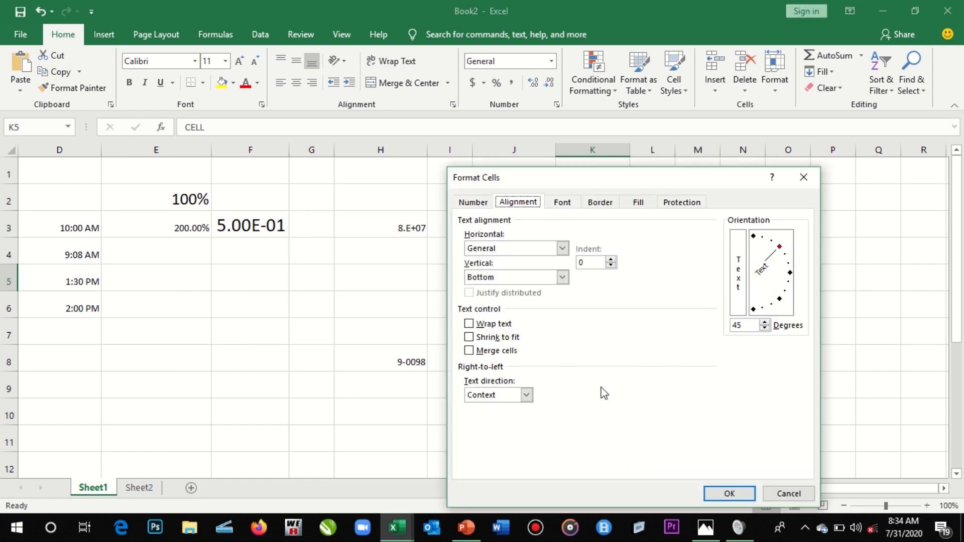
{"action": "left_click", "coordinate": [482, 344]}
{"action": "left_click", "coordinate": [728, 494]}
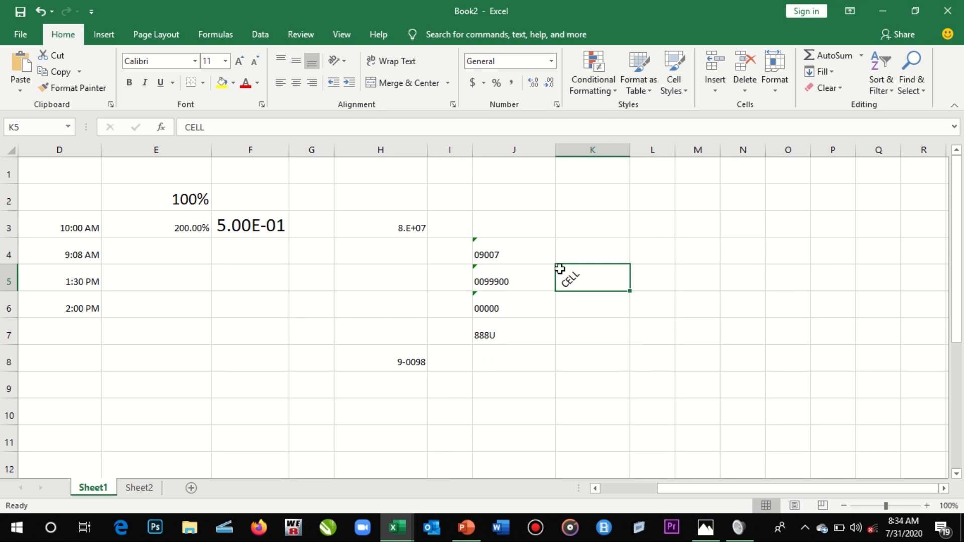
Append a long run of H letters to the word CELL in cell K5
{"action": "double_click", "coordinate": [572, 280]}
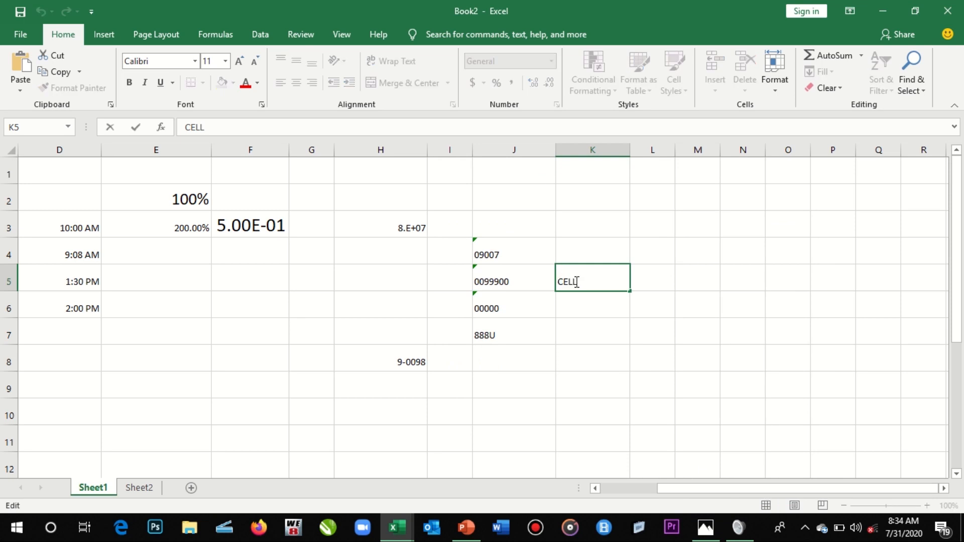
{"action": "type", "text": "HHHHHHHHHHHHHHHHHHHHHHHHHHHHHHHHHHHHHHHHHHHHHHHHHHHHHHHHHH"}
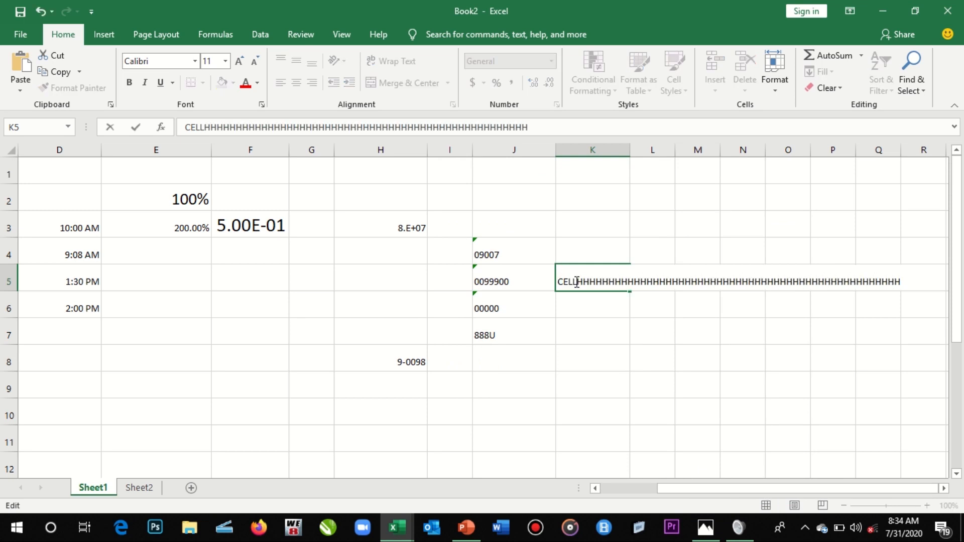
{"action": "key", "text": "Return"}
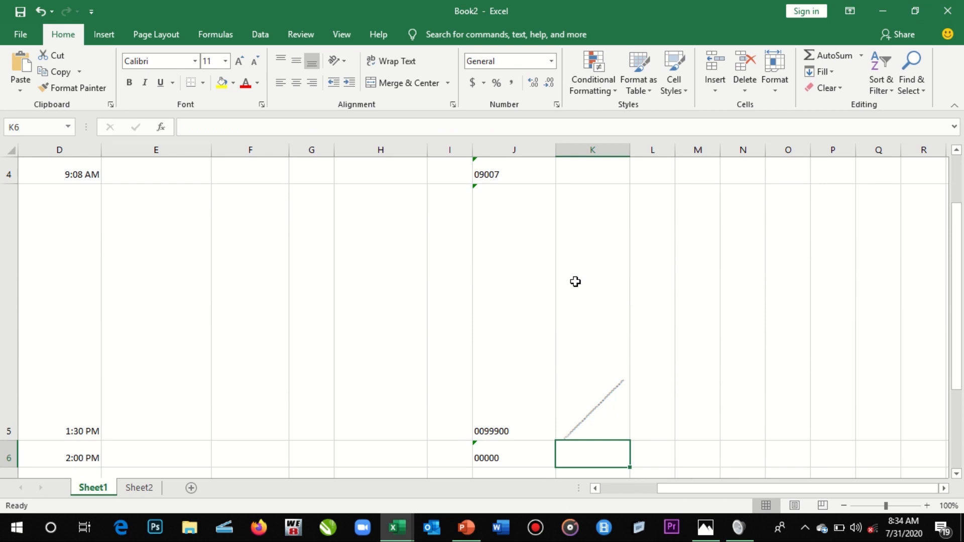
Turn off Shrink to fit and enable Wrap text for the rotated text in cell K5
{"action": "left_click", "coordinate": [593, 390]}
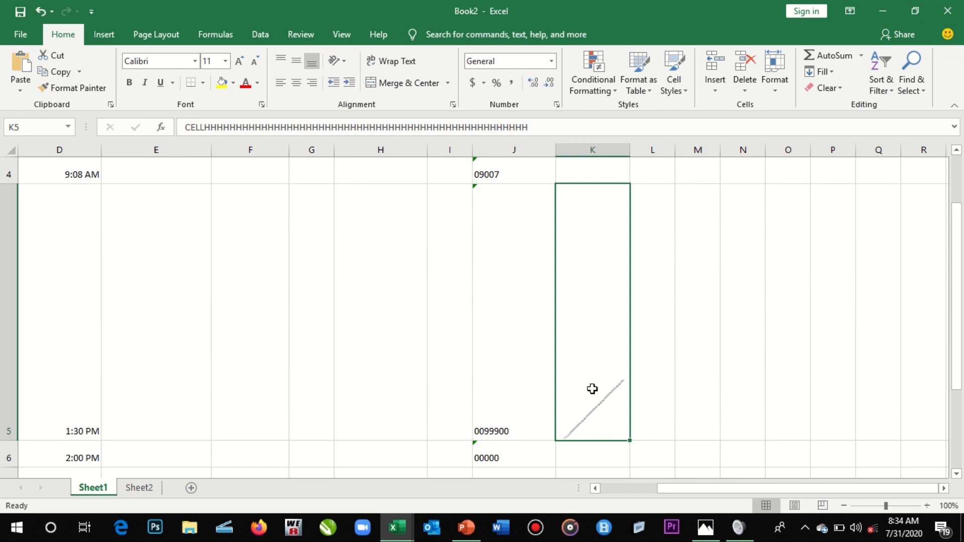
{"action": "left_click", "coordinate": [533, 129]}
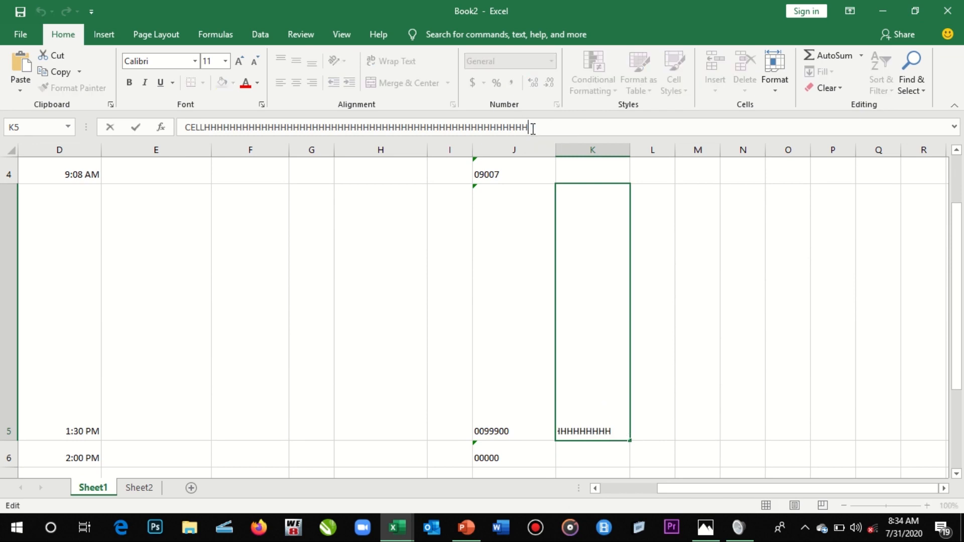
{"action": "left_click", "coordinate": [672, 312]}
{"action": "left_click", "coordinate": [605, 343]}
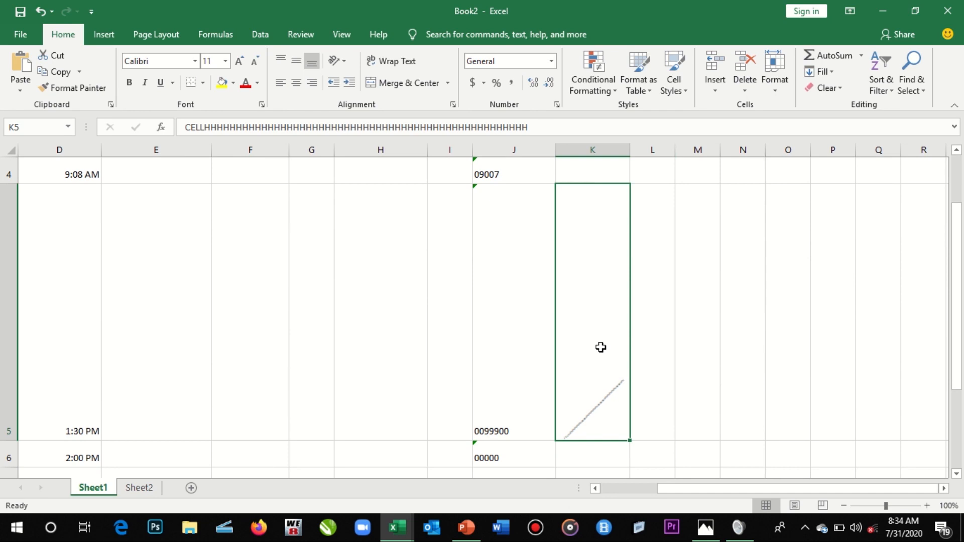
{"action": "right_click", "coordinate": [601, 347]}
{"action": "left_click", "coordinate": [635, 296]}
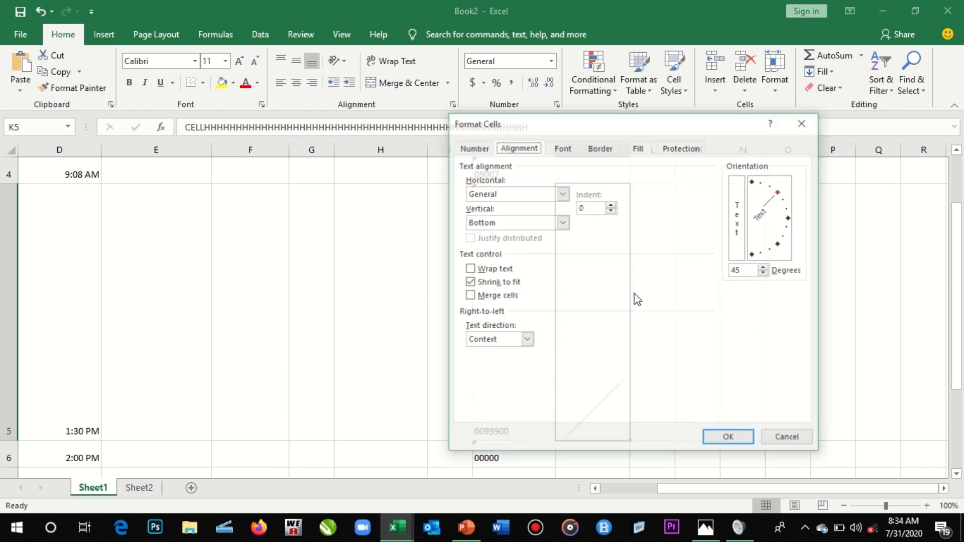
{"action": "left_click", "coordinate": [483, 283]}
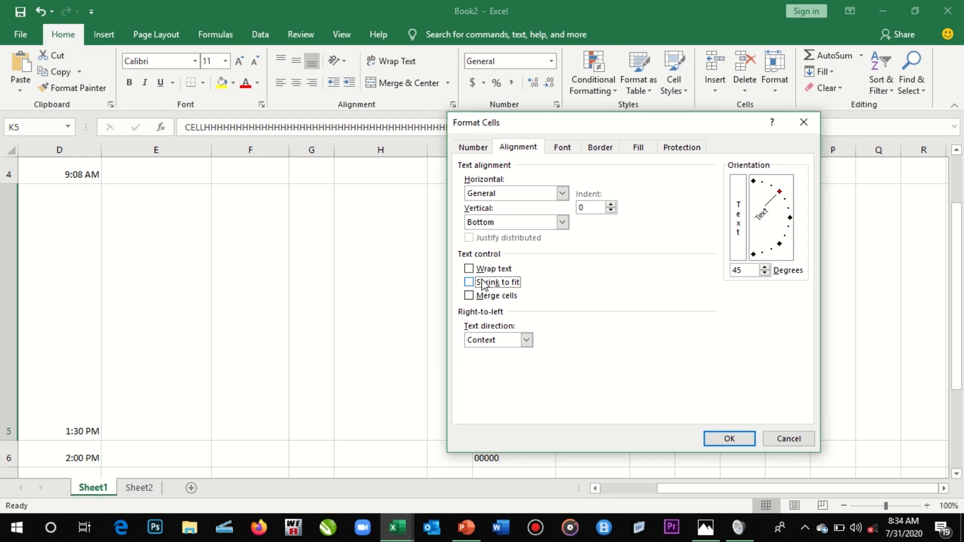
{"action": "left_click", "coordinate": [484, 270]}
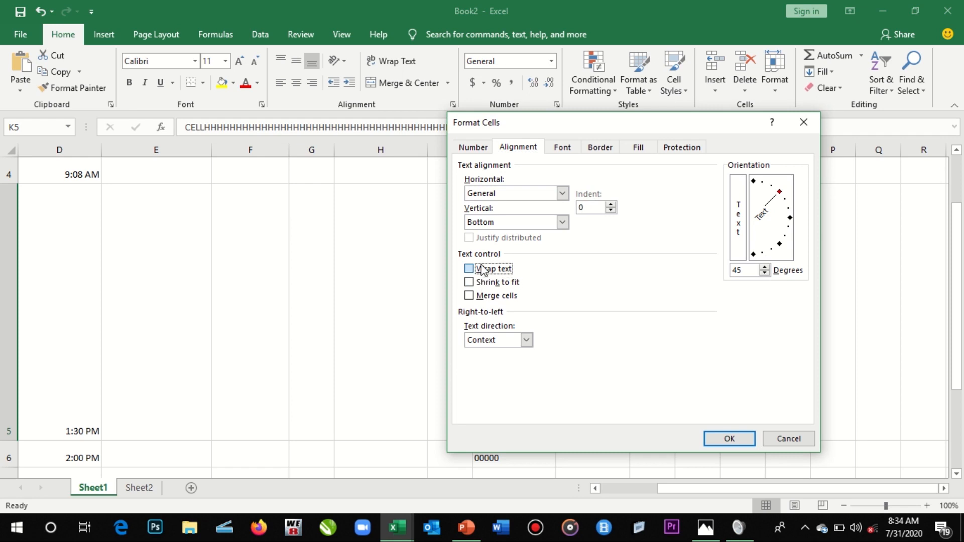
{"action": "left_click", "coordinate": [722, 442]}
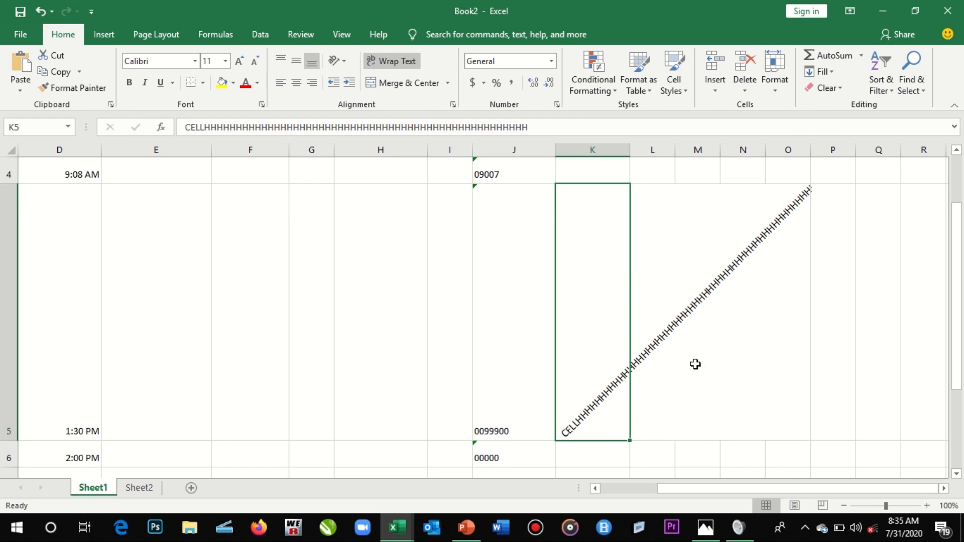
Enable Shrink to fit together with Wrap text for cell K5
{"action": "right_click", "coordinate": [611, 361]}
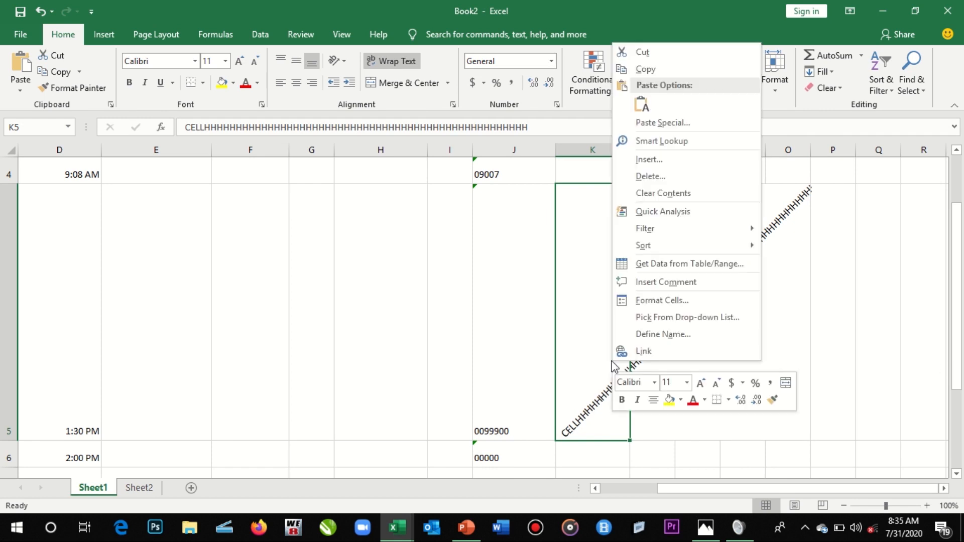
{"action": "left_click", "coordinate": [647, 302]}
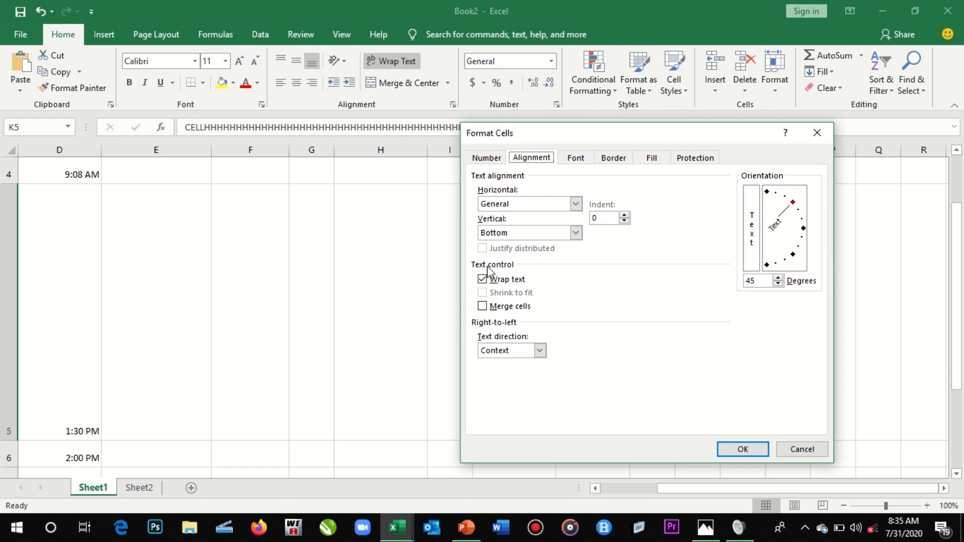
{"action": "left_click", "coordinate": [487, 278]}
{"action": "left_click", "coordinate": [491, 293]}
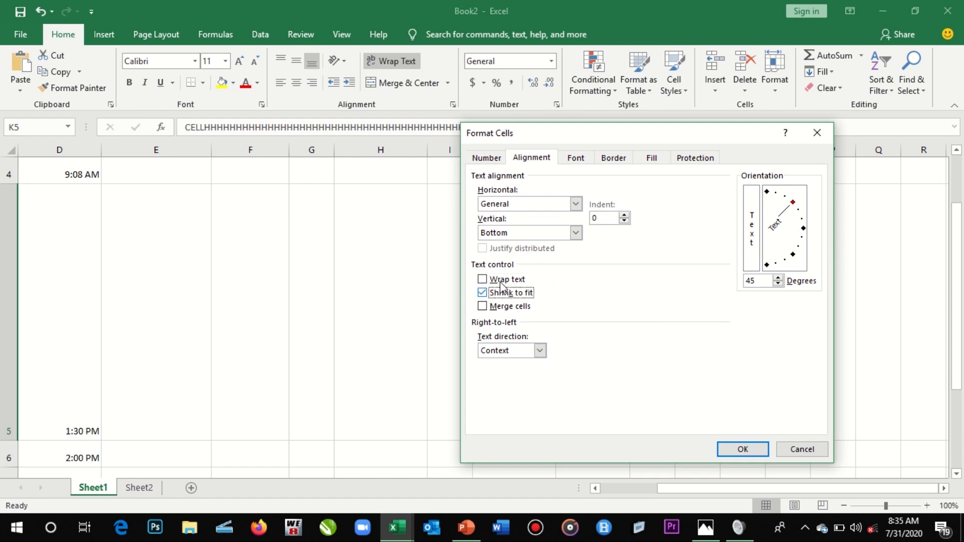
{"action": "left_click", "coordinate": [501, 280]}
{"action": "left_click", "coordinate": [728, 451]}
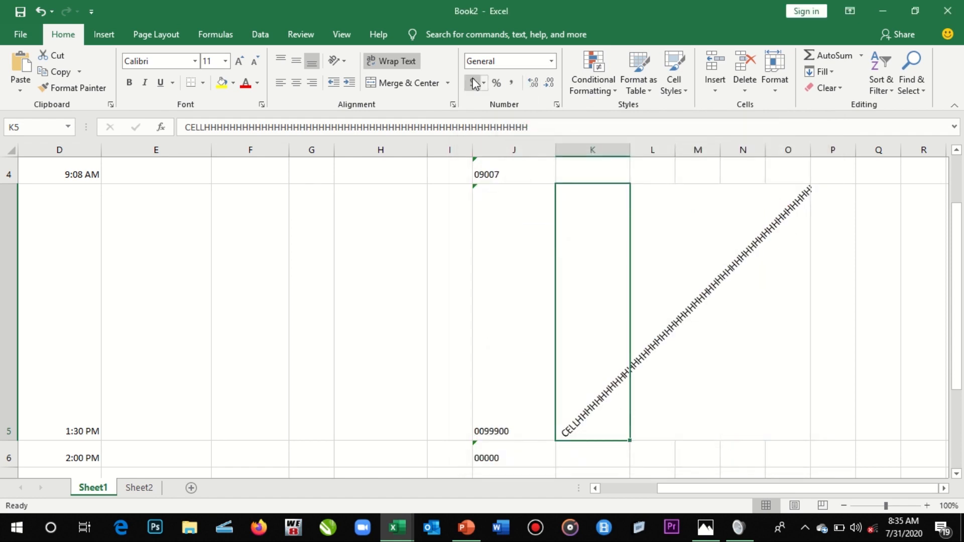
{"action": "left_click", "coordinate": [397, 63]}
{"action": "left_click", "coordinate": [400, 64]}
Set the text orientation of cell K5 to 0 degrees
{"action": "right_click", "coordinate": [568, 315]}
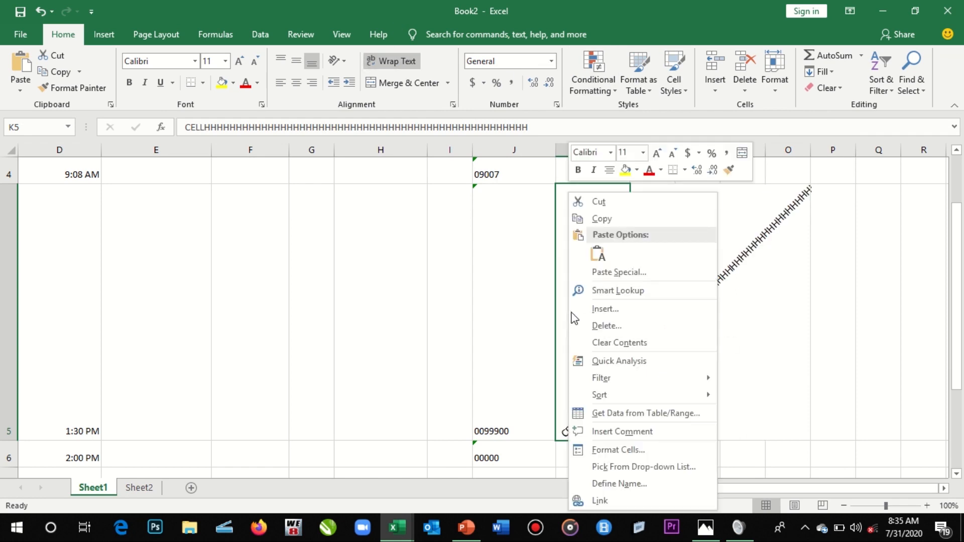
{"action": "left_click", "coordinate": [617, 450]}
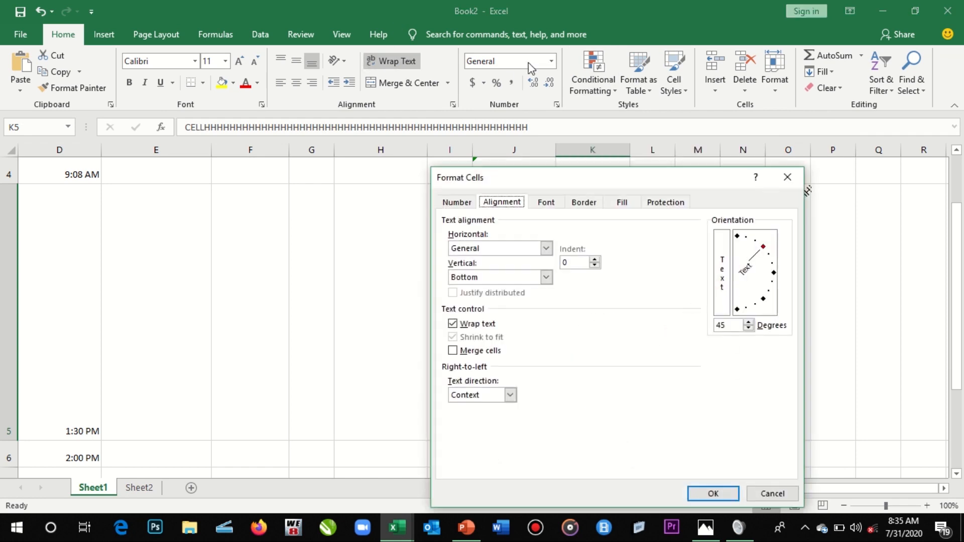
{"action": "left_click", "coordinate": [773, 275]}
{"action": "left_click_drag", "start_coordinate": [774, 281], "coordinate": [773, 275]}
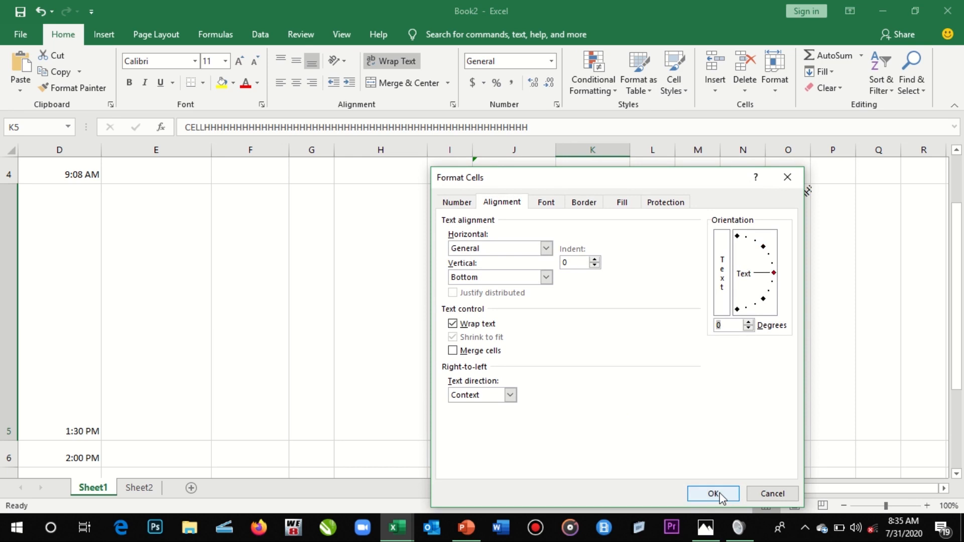
{"action": "left_click", "coordinate": [715, 494]}
{"action": "left_click", "coordinate": [679, 232]}
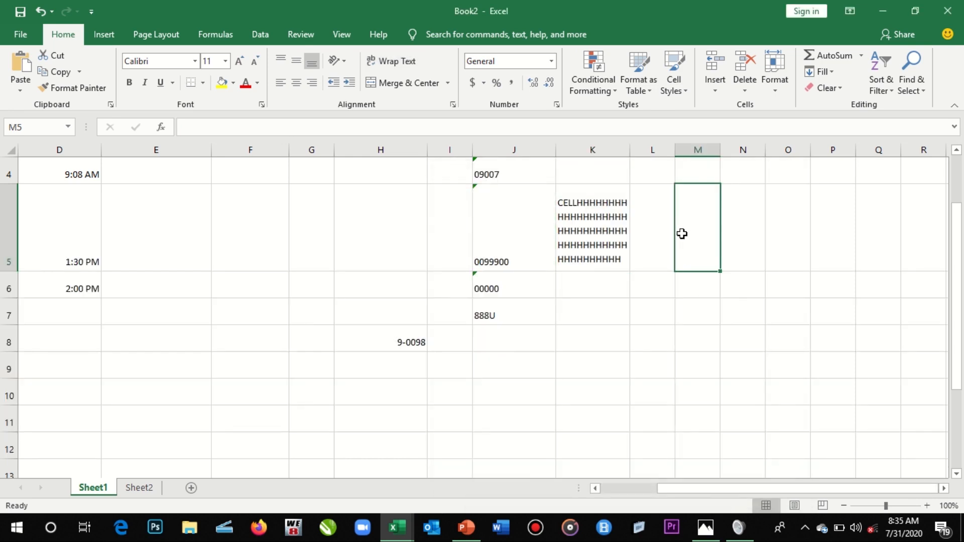
{"action": "left_click_drag", "start_coordinate": [956, 307], "coordinate": [942, 256]}
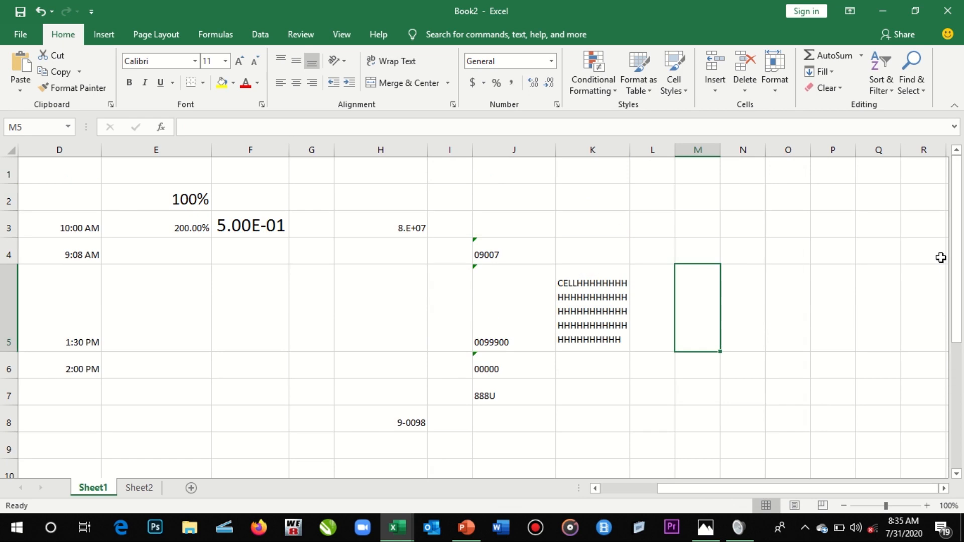
{"action": "left_click", "coordinate": [618, 288]}
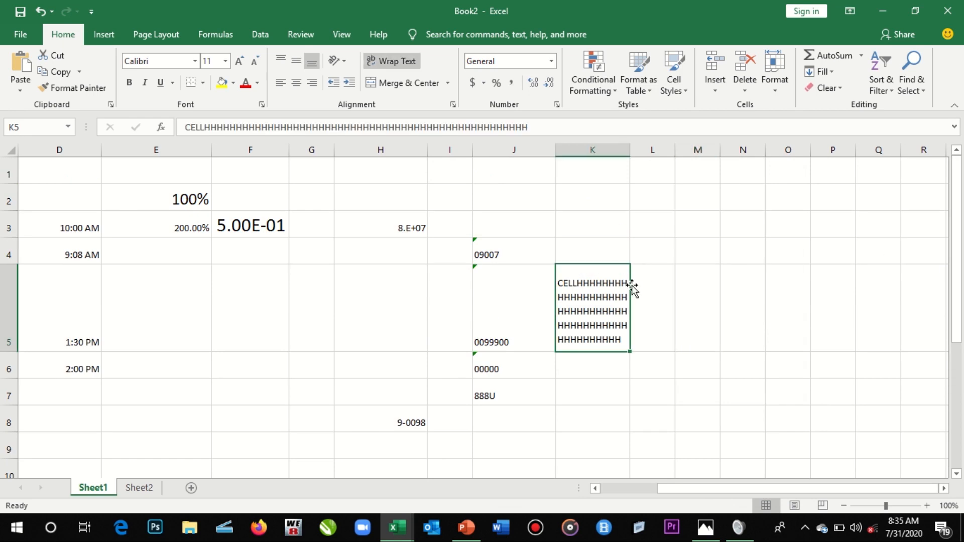
{"action": "left_click_drag", "start_coordinate": [632, 293], "coordinate": [661, 319]}
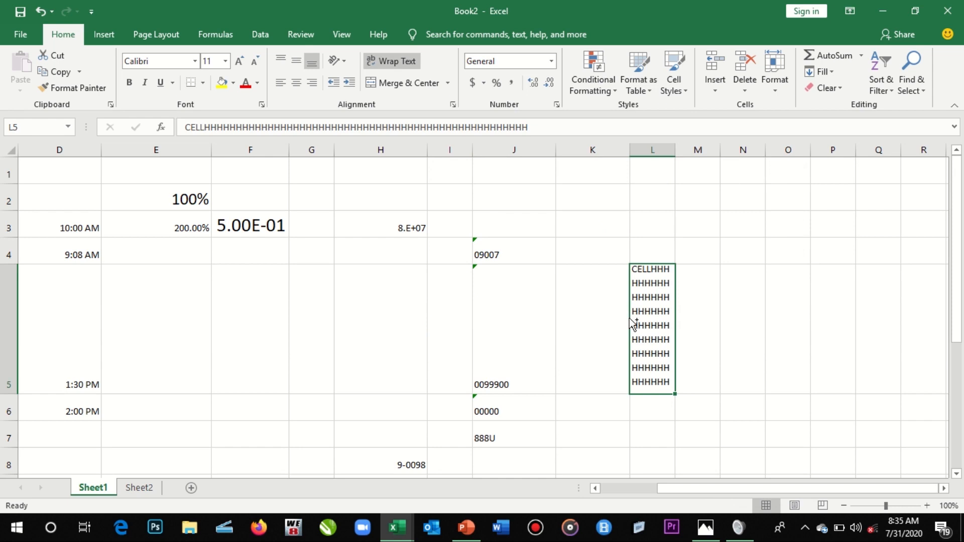
{"action": "key", "text": "ctrl+z"}
Enter a long run of H letters in cell L5
{"action": "left_click", "coordinate": [647, 322]}
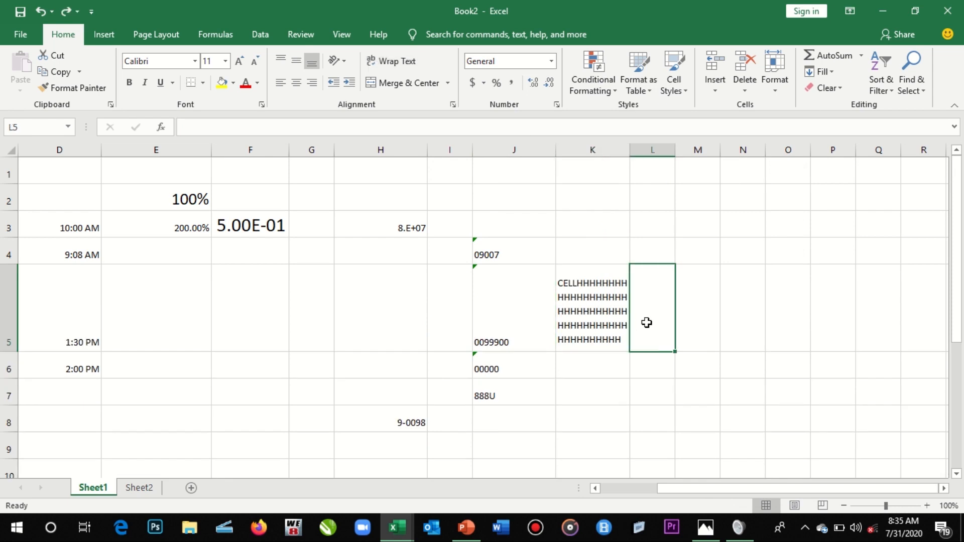
{"action": "type", "text": "HHHHHHHHHHHHHHHHHHHHHHHHHHHH"}
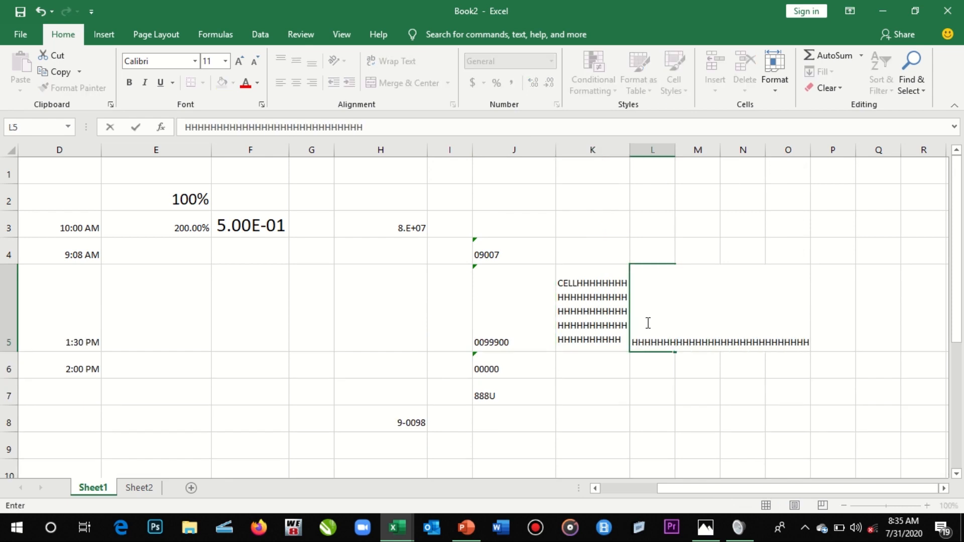
{"action": "key", "text": "Return"}
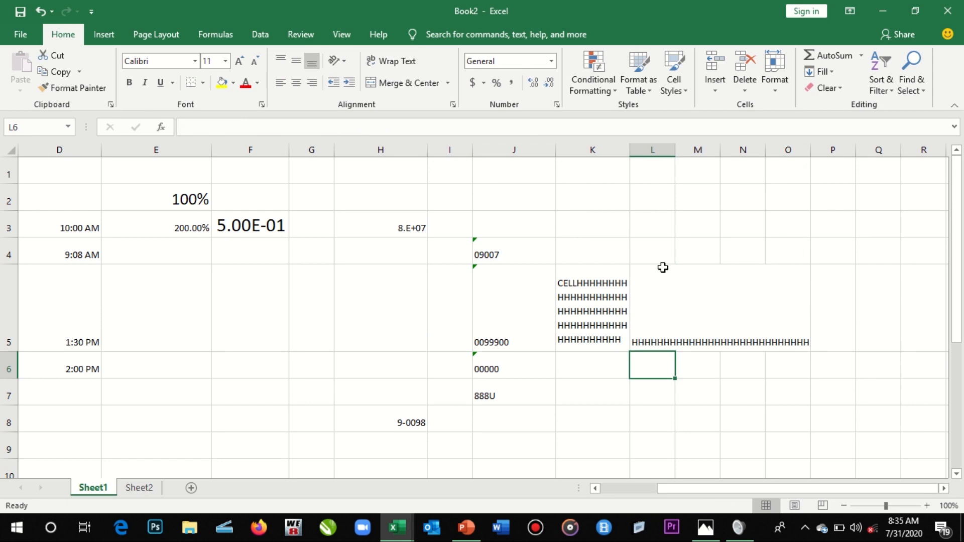
Enter HHHHHHHHHHGFDSSS in cell L4 and JUIIIII in cell L3
{"action": "left_click", "coordinate": [666, 243]}
{"action": "type", "text": "HHHHH"}
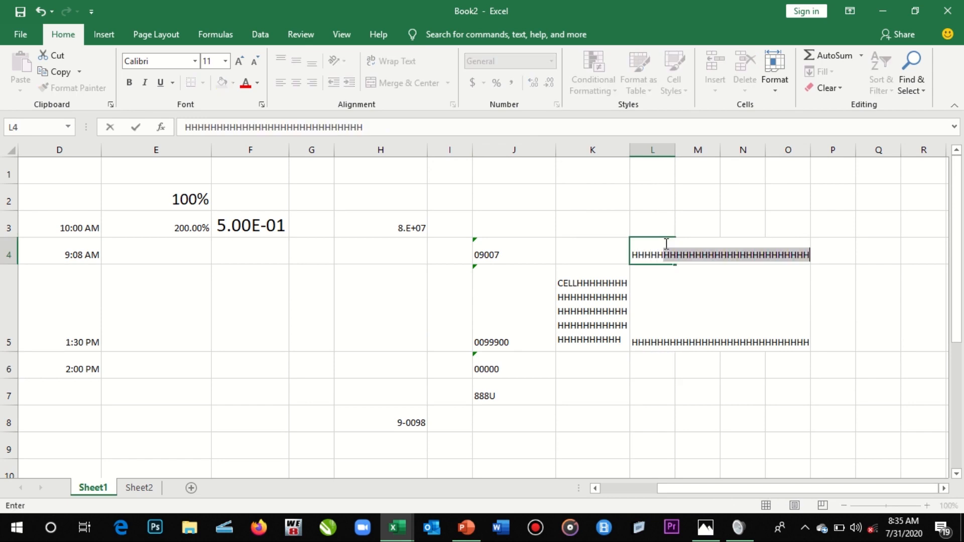
{"action": "type", "text": "HHHHHGFDSSS"}
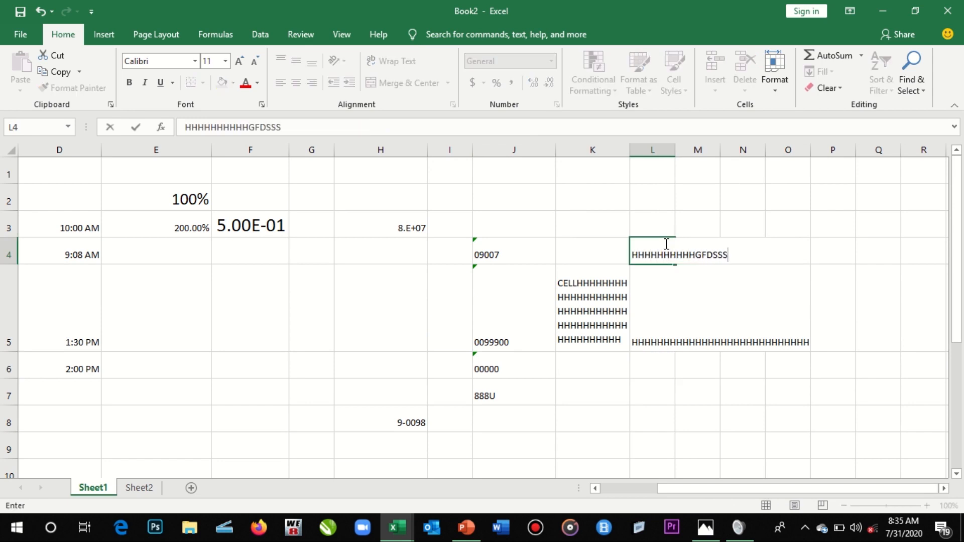
{"action": "key", "text": "Return"}
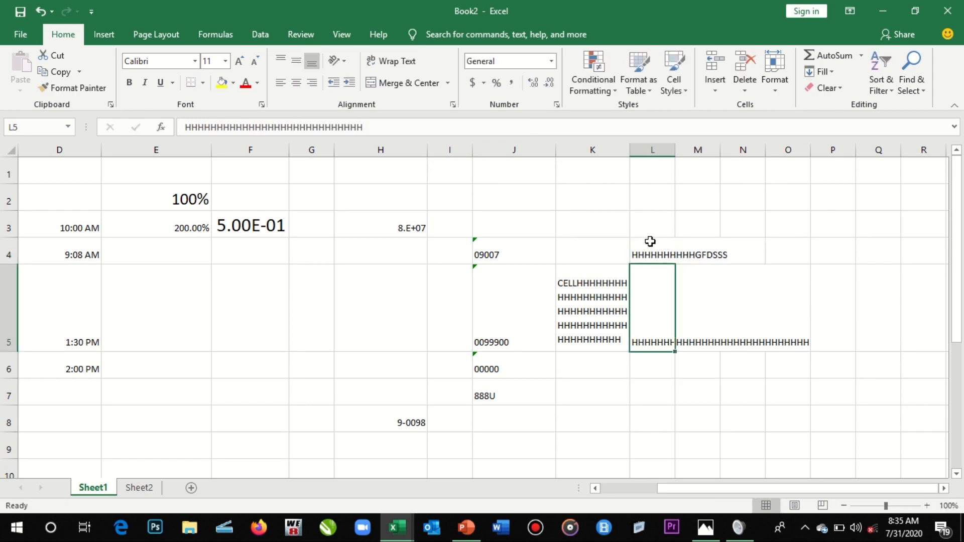
{"action": "left_click", "coordinate": [647, 234]}
{"action": "type", "text": "JUI"}
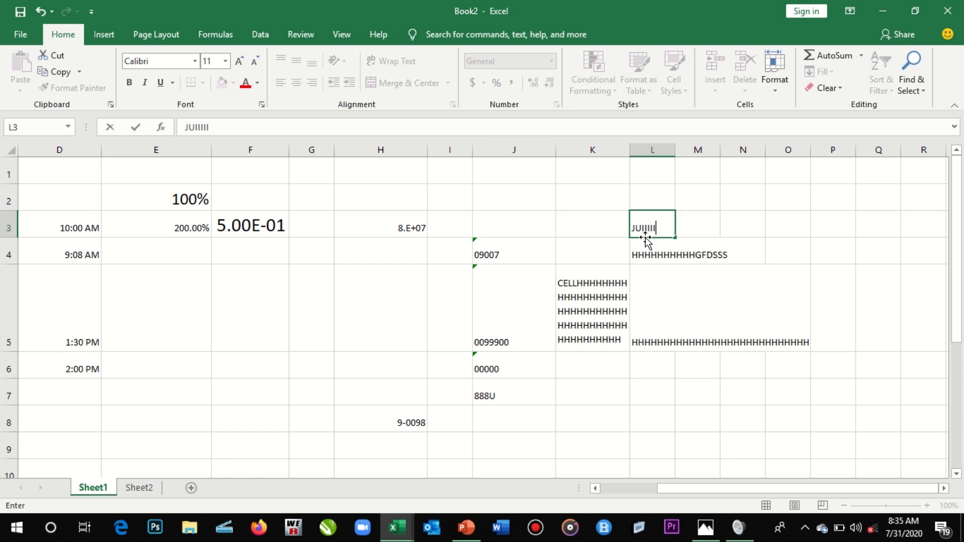
{"action": "type", "text": "IIII"}
Enable Wrap text for cell L4 in its alignment format settings
{"action": "left_click", "coordinate": [645, 243]}
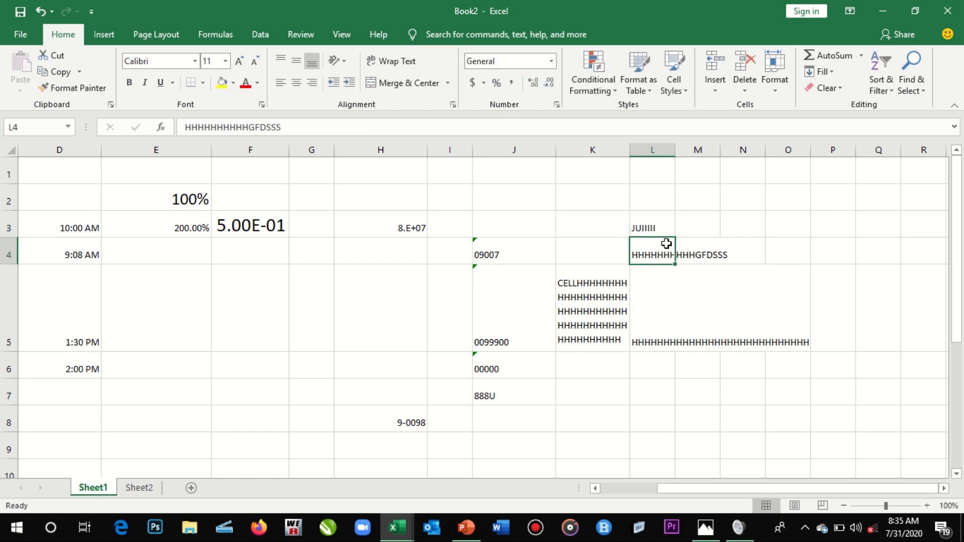
{"action": "right_click", "coordinate": [666, 243]}
{"action": "left_click", "coordinate": [697, 450]}
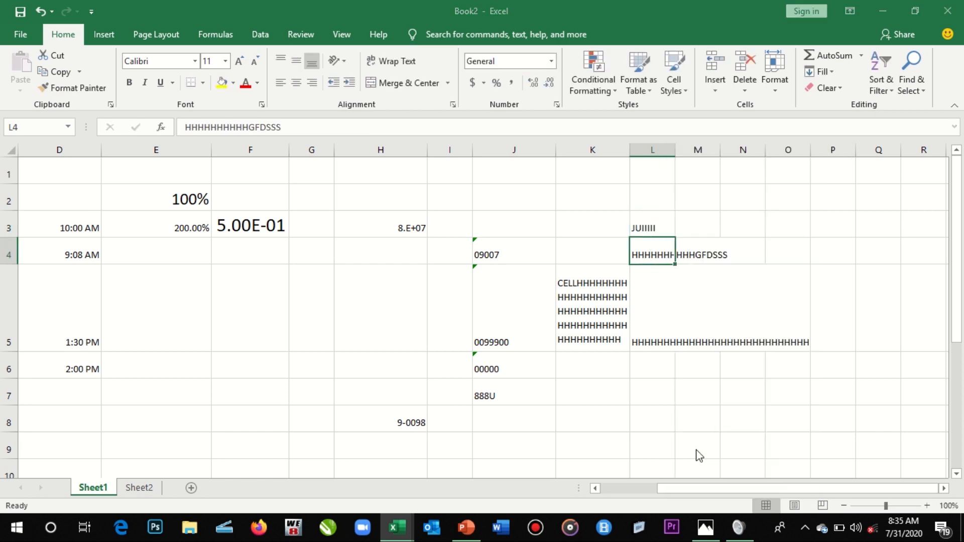
{"action": "left_click", "coordinate": [532, 324]}
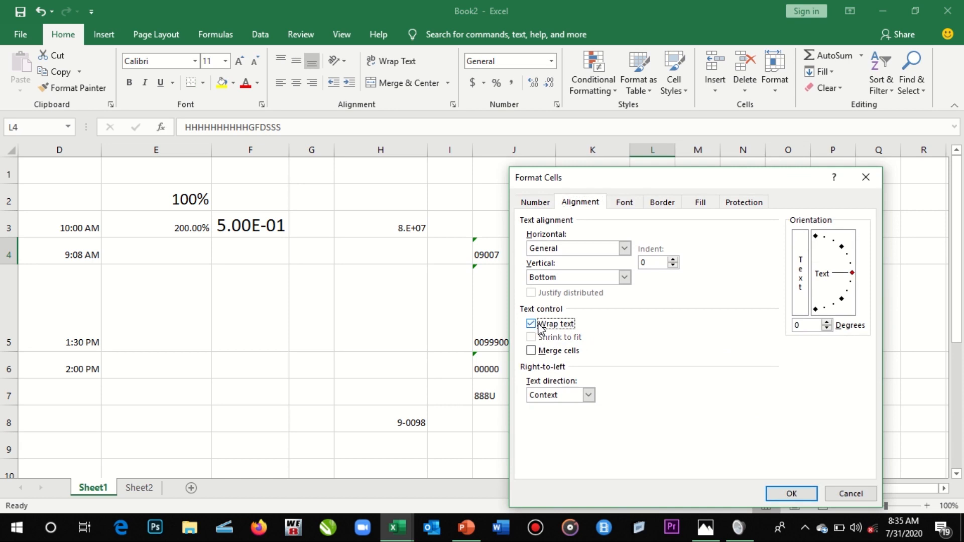
{"action": "left_click", "coordinate": [791, 491]}
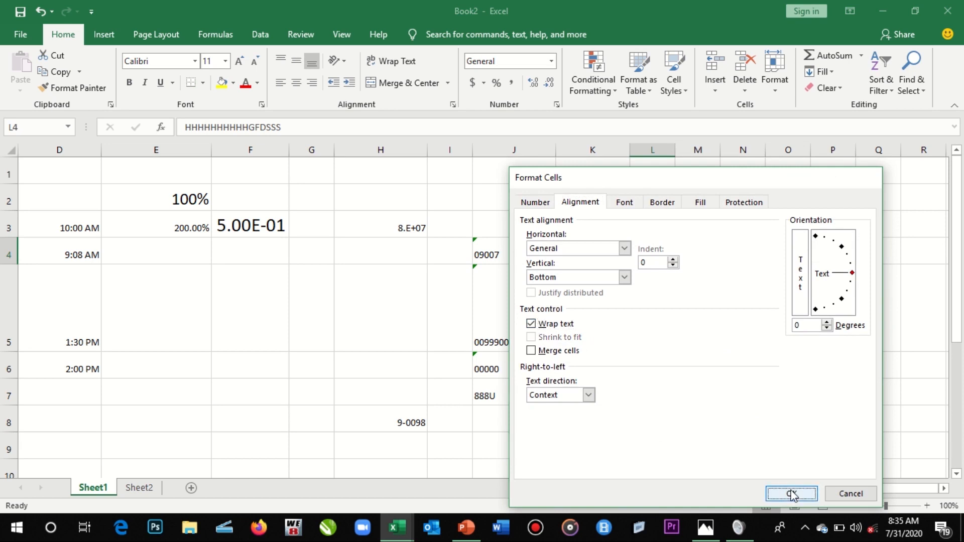
{"action": "left_click", "coordinate": [688, 364]}
Enable Wrap text for the long run of H letters in cell L5 through its alignment format settings
{"action": "left_click", "coordinate": [637, 338]}
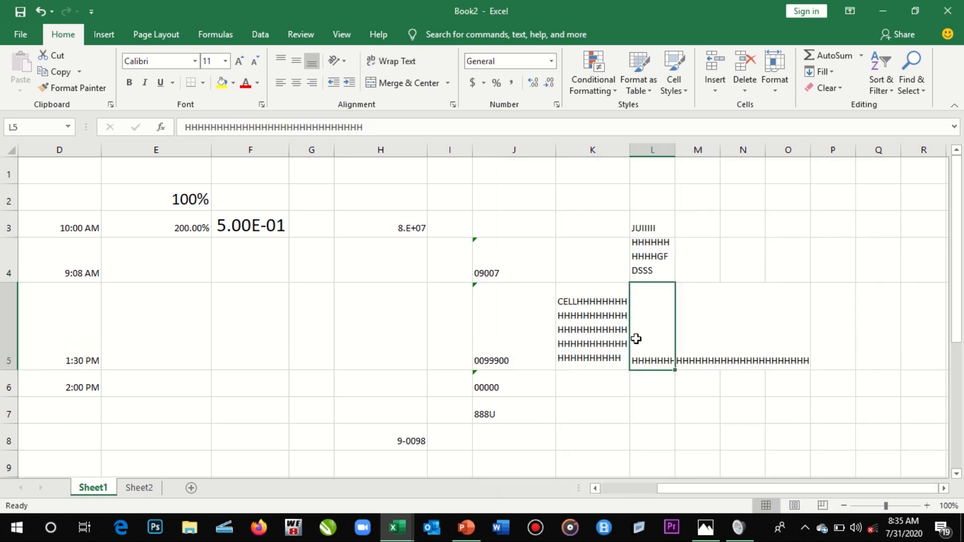
{"action": "right_click", "coordinate": [637, 339]}
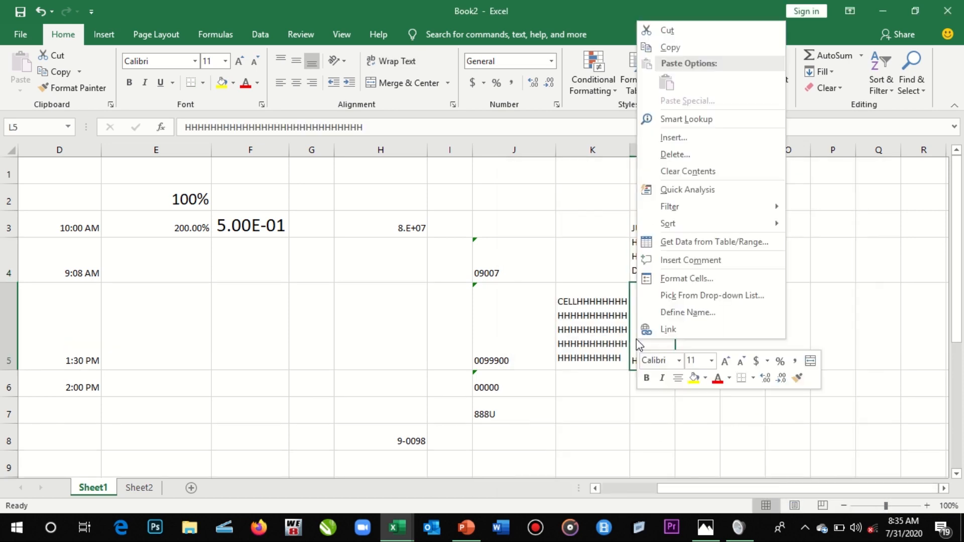
{"action": "left_click", "coordinate": [686, 278]}
{"action": "left_click", "coordinate": [520, 251]}
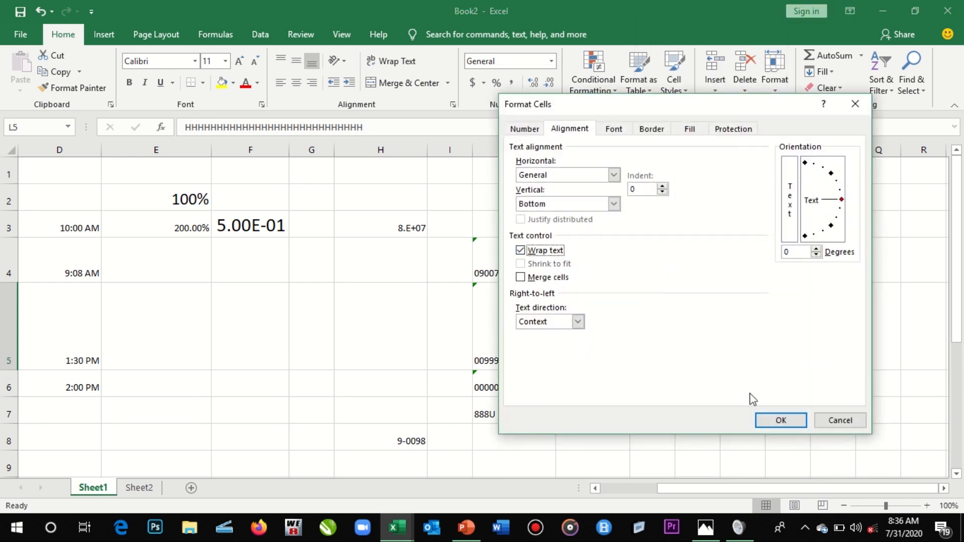
{"action": "left_click", "coordinate": [780, 422]}
{"action": "left_click", "coordinate": [797, 461]}
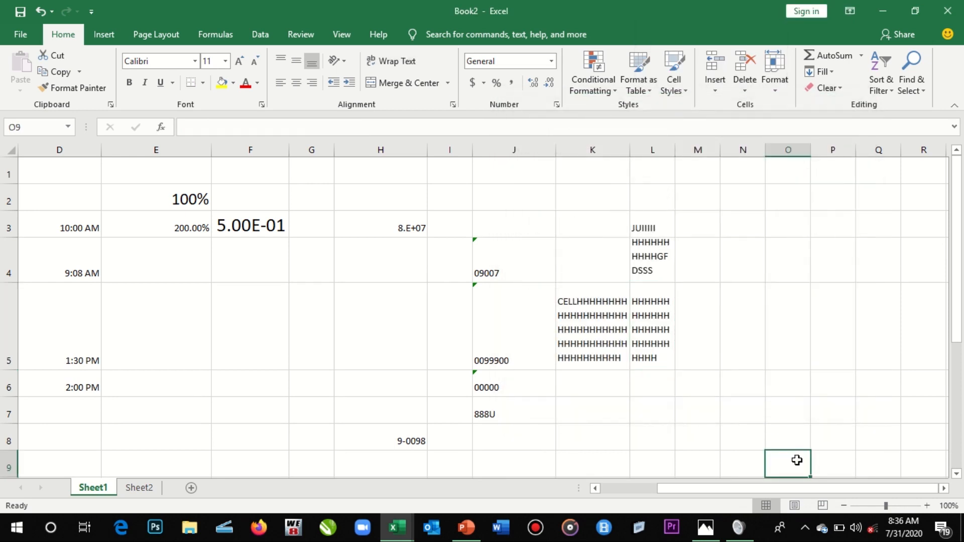
Turn off text wrapping for cell L5
{"action": "left_click", "coordinate": [640, 338]}
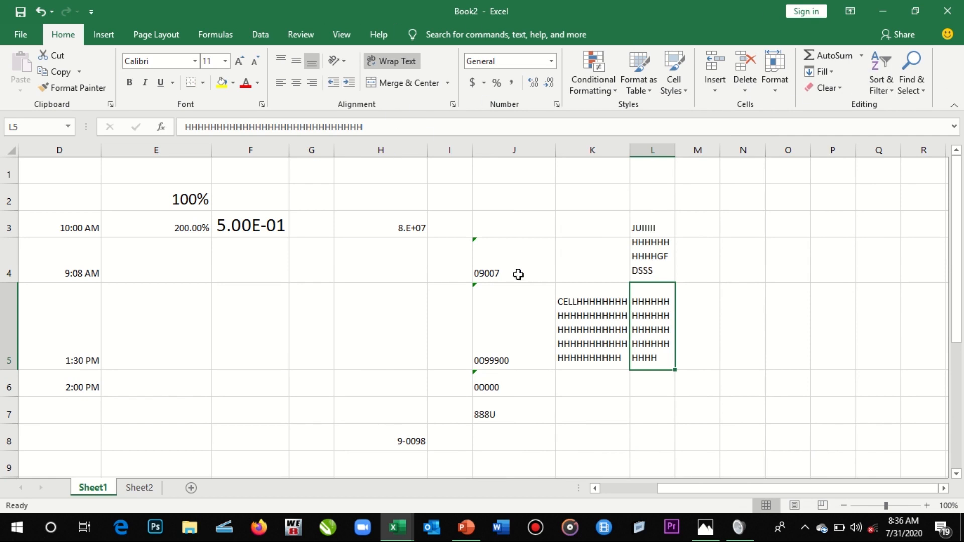
{"action": "left_click", "coordinate": [393, 65]}
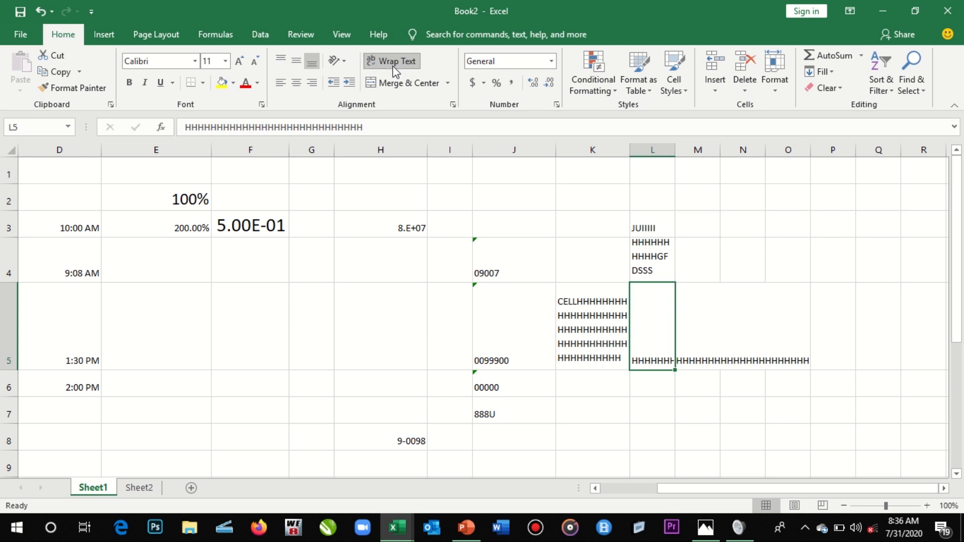
Turn text wrapping on again for the long run of H letters in cell L5
{"action": "left_click", "coordinate": [393, 65]}
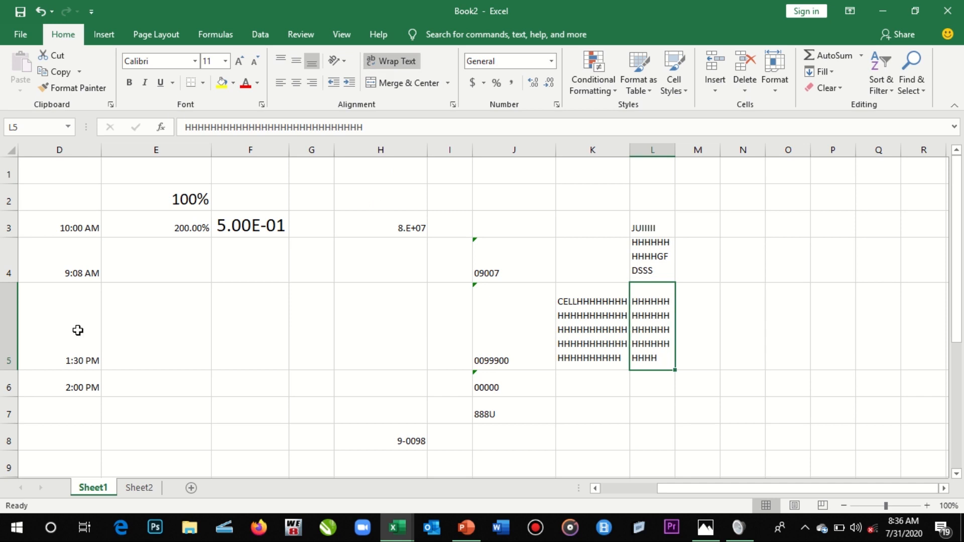
Examine the number formats offered for cell J5, from General through Text, without applying any of them
{"action": "left_click", "coordinate": [486, 314]}
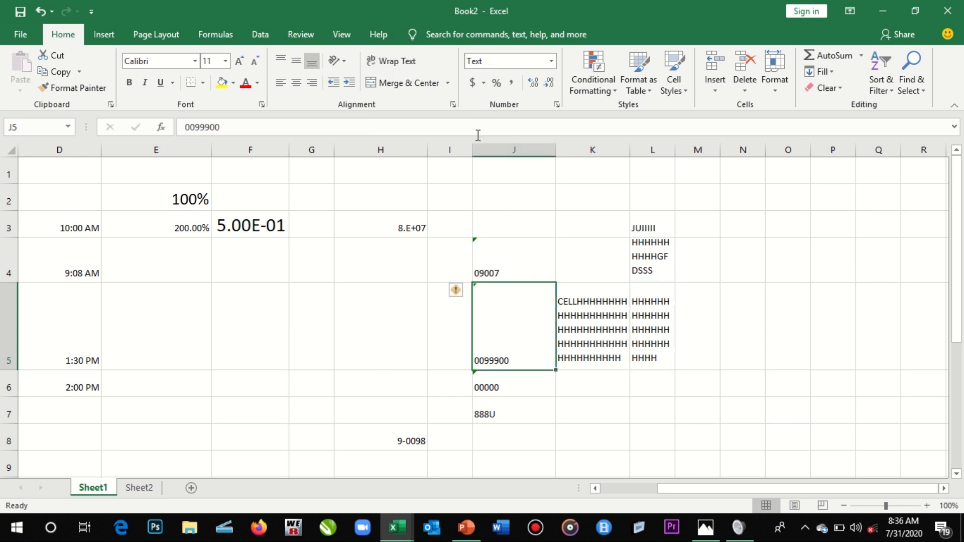
{"action": "left_click", "coordinate": [552, 61]}
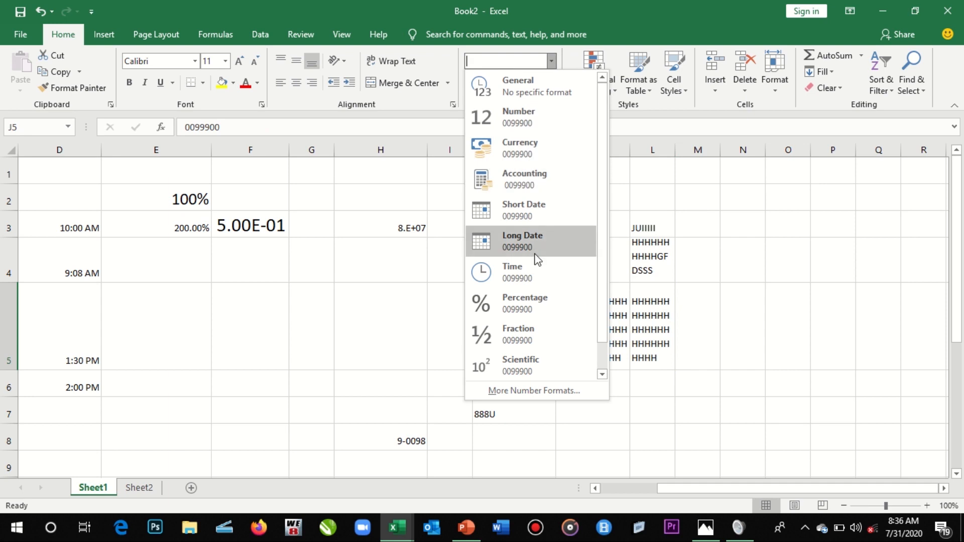
{"action": "scroll", "coordinate": [604, 316], "scroll_direction": "down", "scroll_amount": 1}
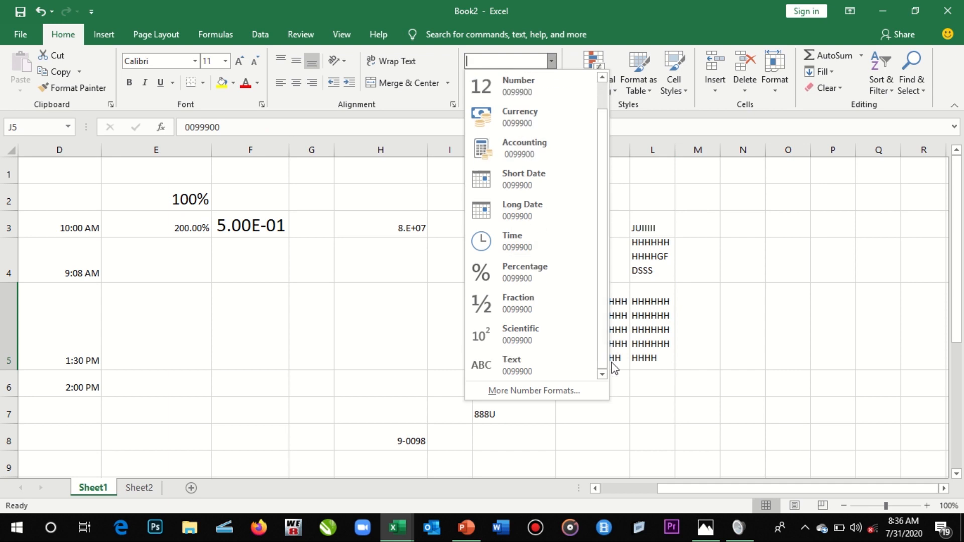
{"action": "left_click", "coordinate": [611, 363]}
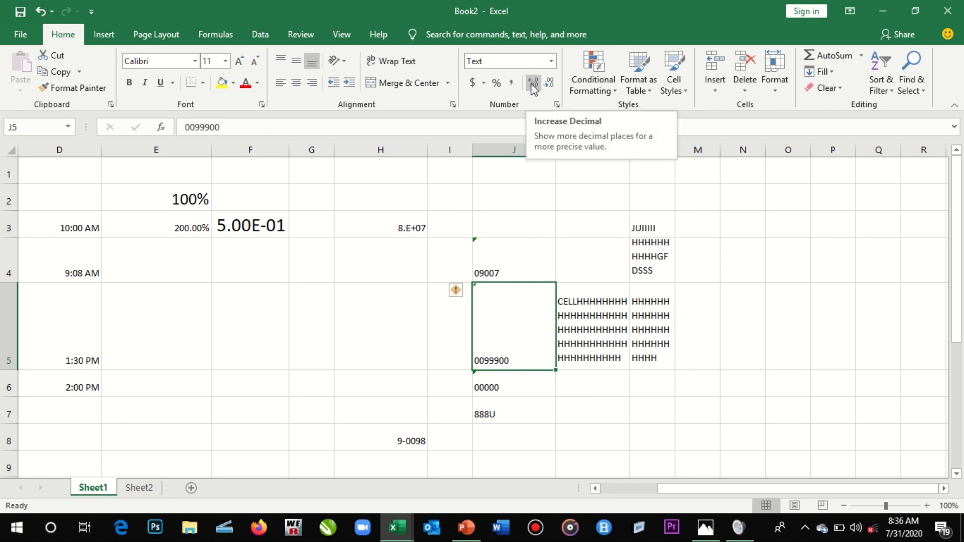
{"action": "left_click", "coordinate": [424, 297]}
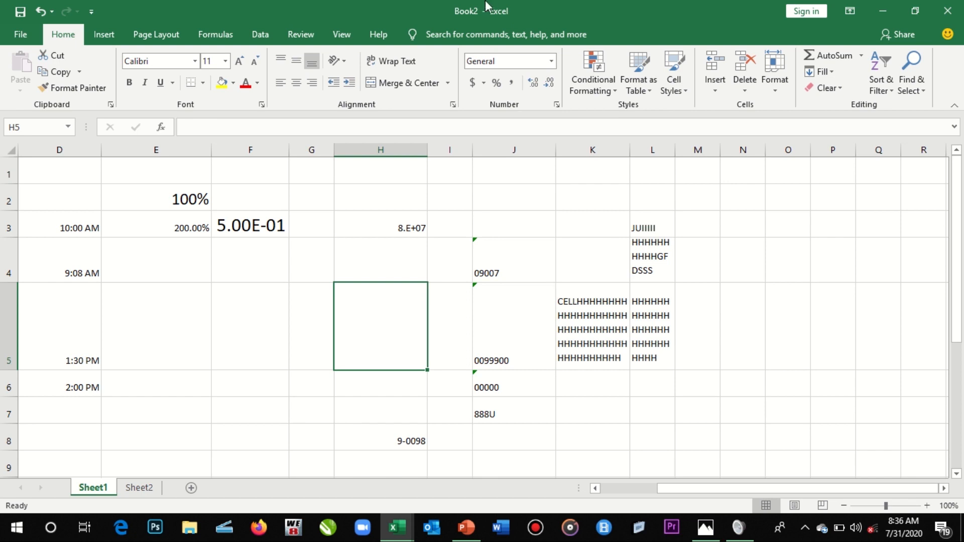
{"action": "left_click", "coordinate": [560, 17]}
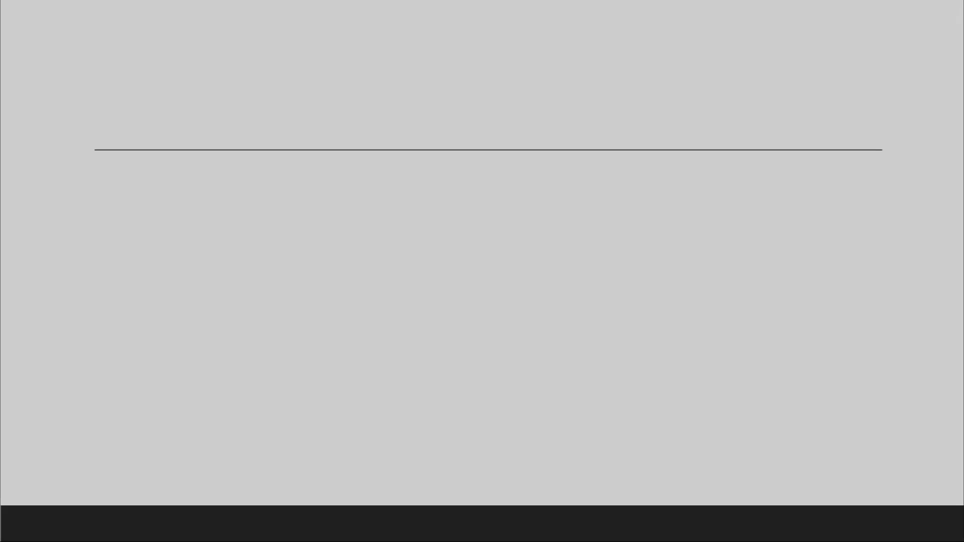